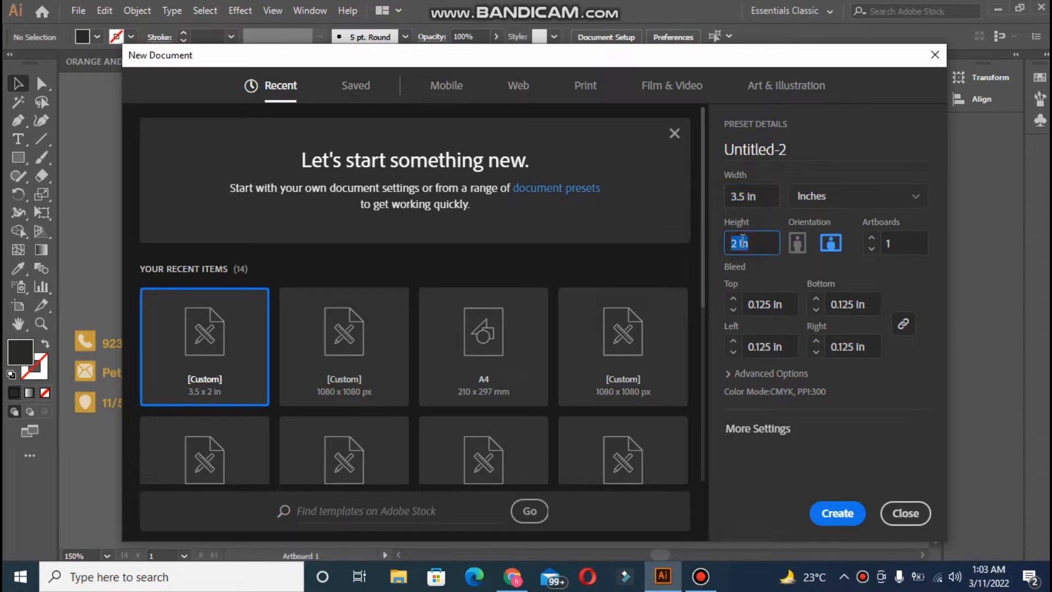
pyautogui.click(752, 303)
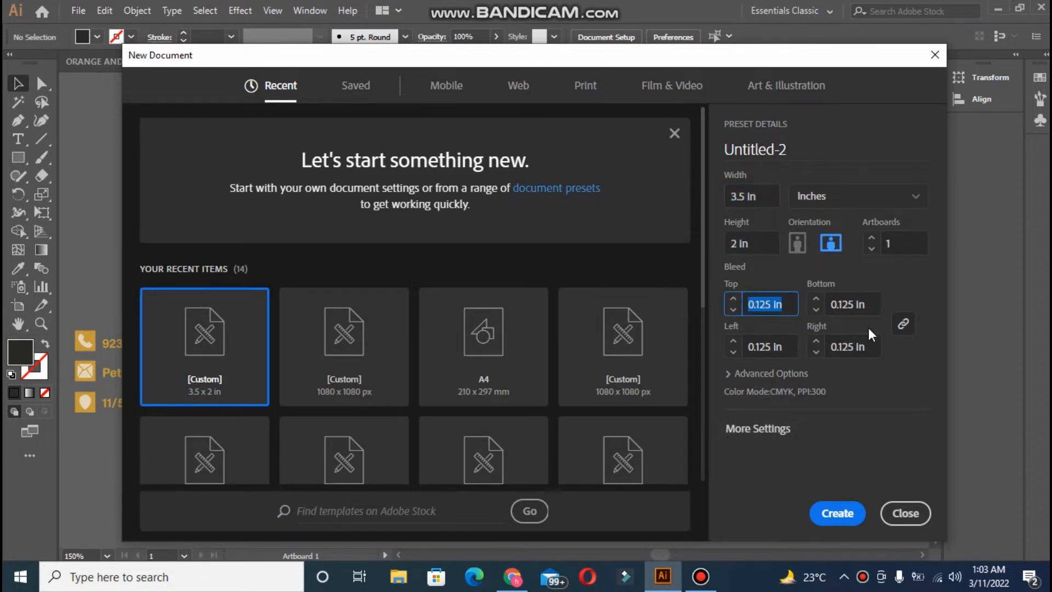
pyautogui.click(778, 373)
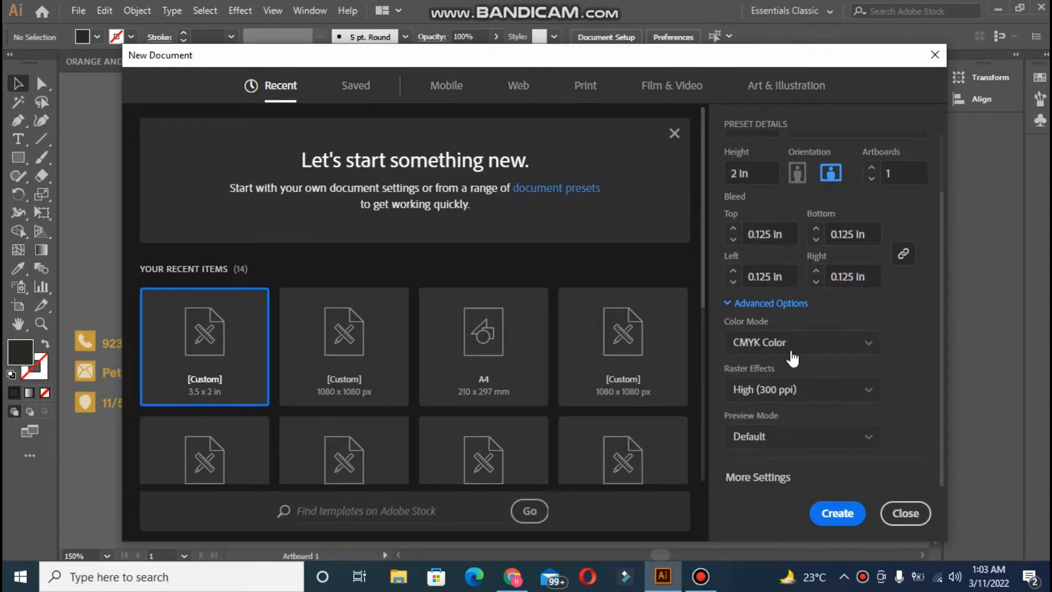
pyautogui.click(917, 515)
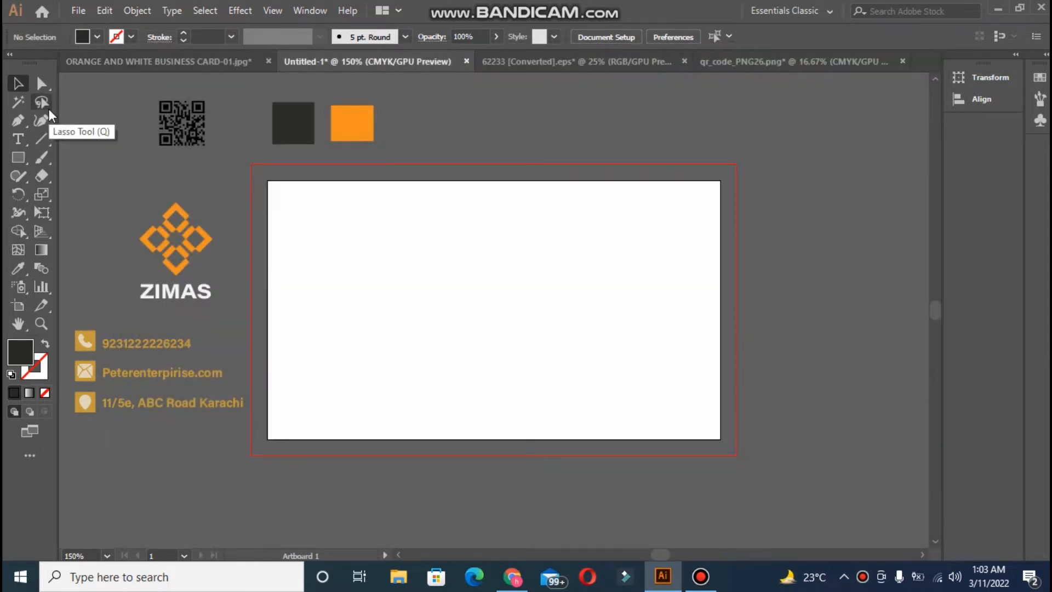
# Step: Draw a background rectangle covering the card out to the bleed edges and fill it with the dark grey swatch's colour
pyautogui.click(19, 157)
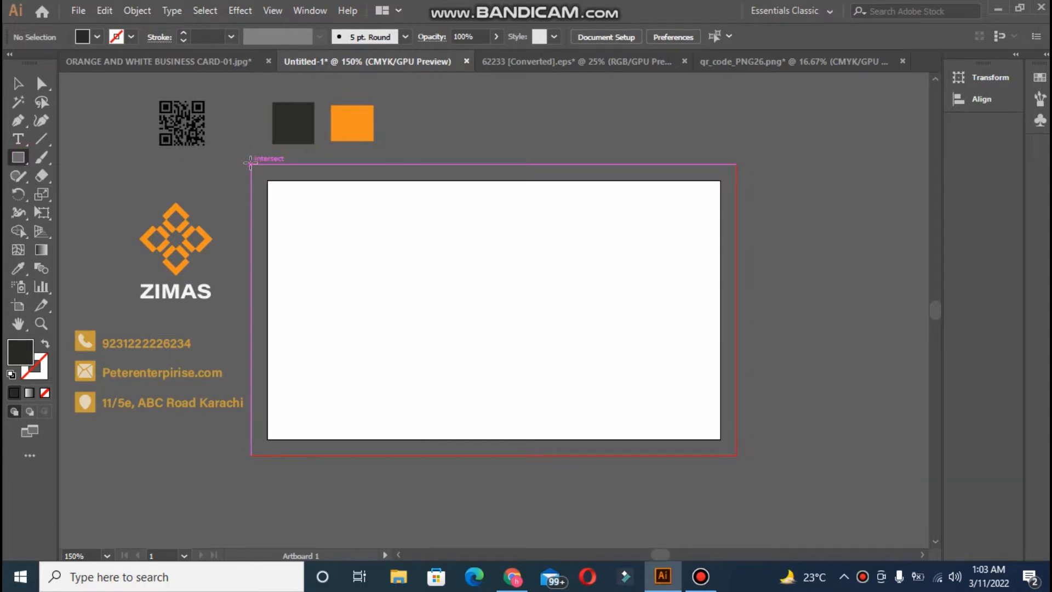
pyautogui.moveTo(254, 165)
pyautogui.mouseDown()
pyautogui.moveTo(674, 404)
pyautogui.moveTo(737, 457)
pyautogui.mouseUp()
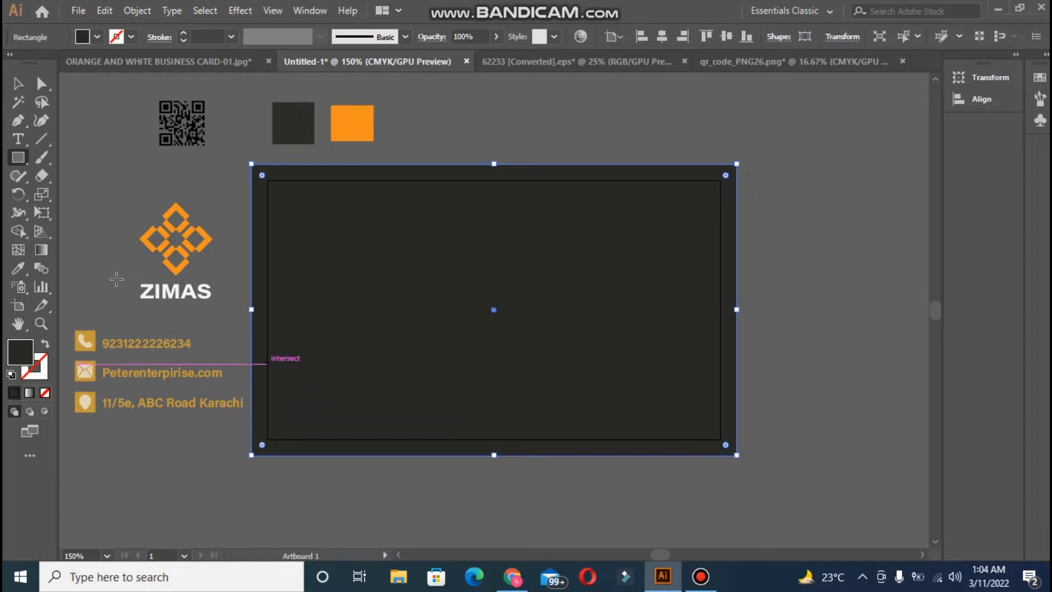
pyautogui.click(18, 268)
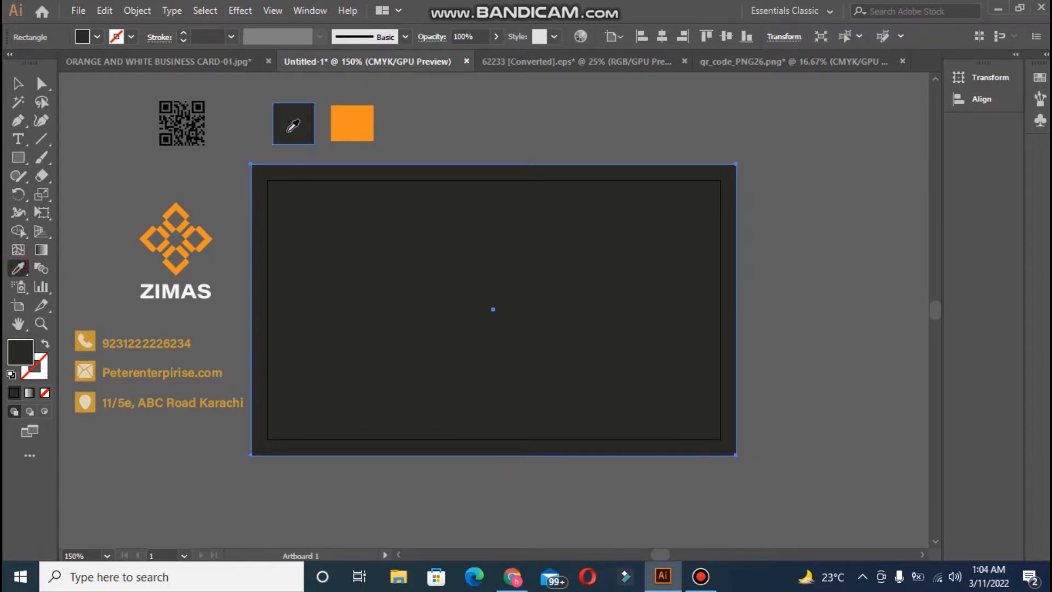
pyautogui.click(15, 85)
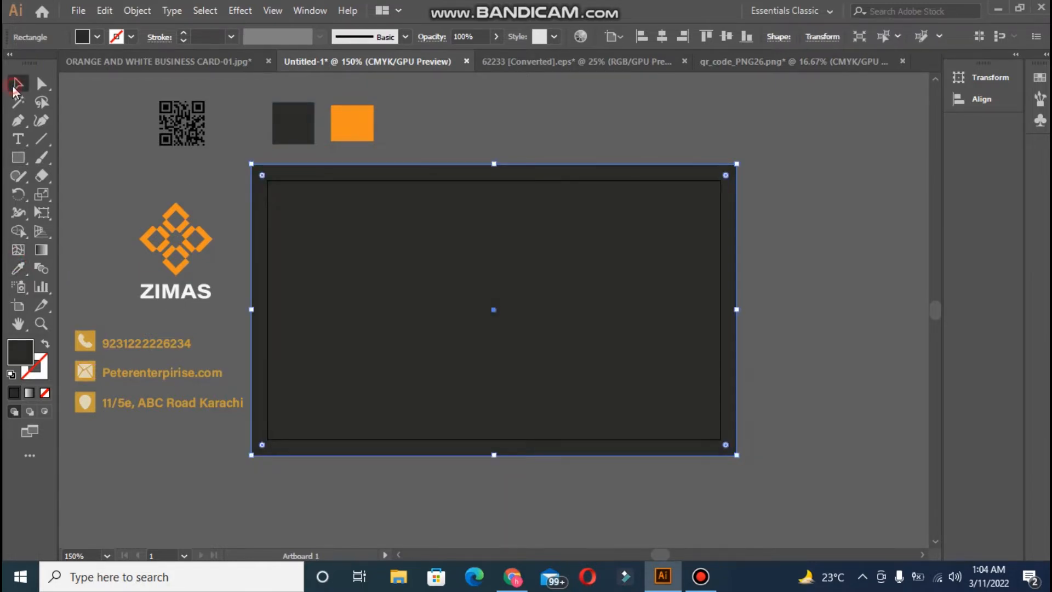
pyautogui.click(113, 183)
pyautogui.click(136, 198)
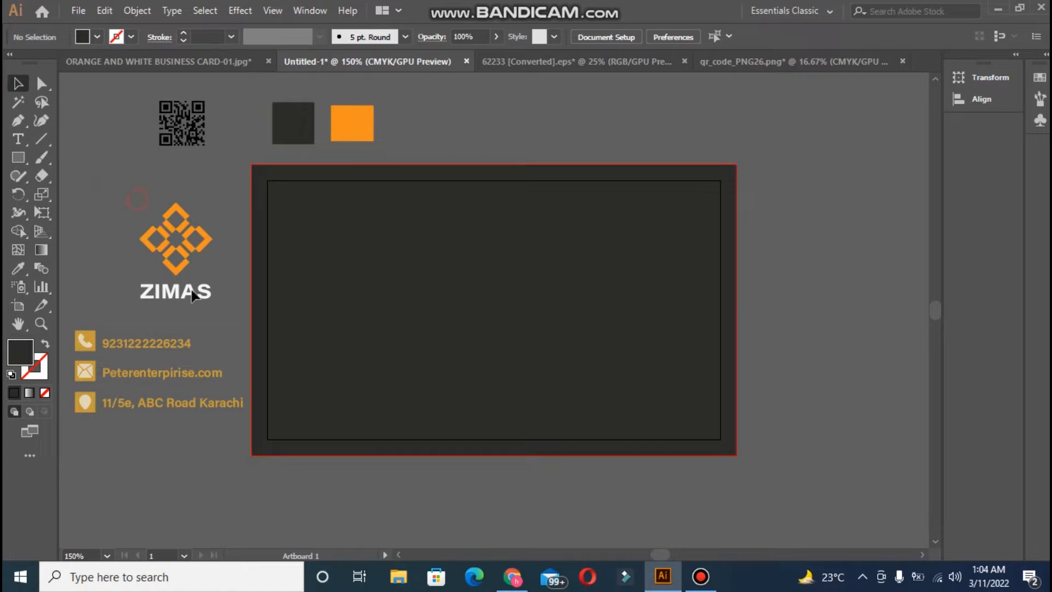
# Step: Move the ZIMAS logo and its text onto the card and bring them in front of the dark background
pyautogui.moveTo(192, 296); pyautogui.dragTo(193, 297)
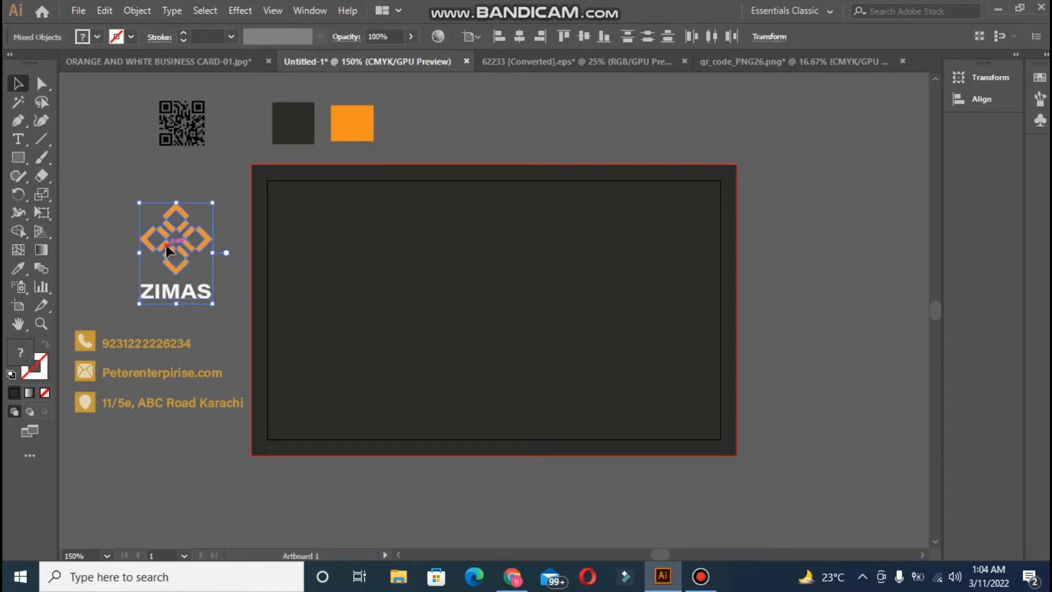
pyautogui.moveTo(166, 242); pyautogui.dragTo(494, 267)
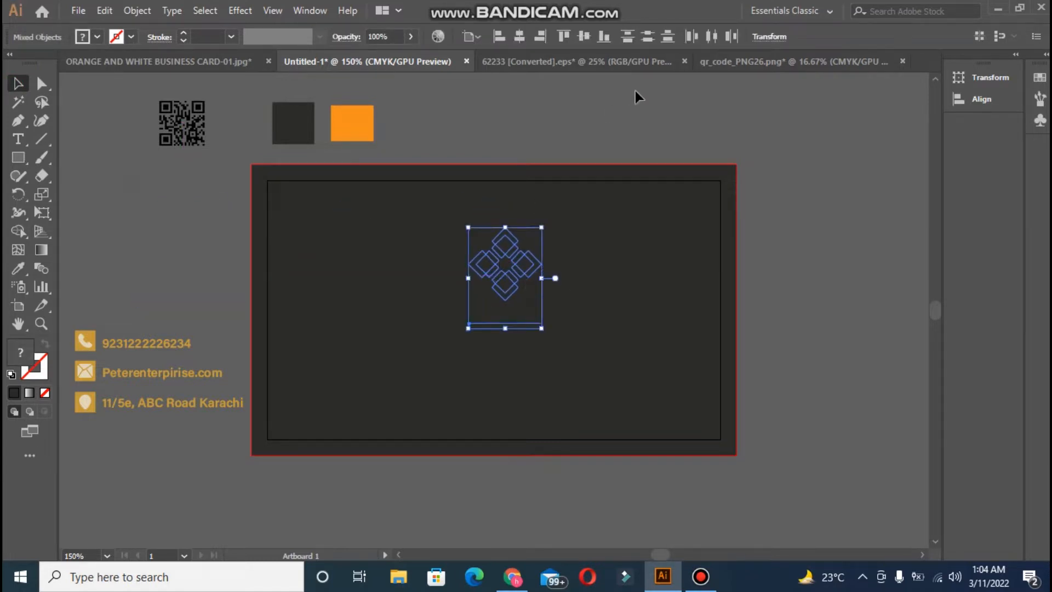
pyautogui.rightClick(503, 242)
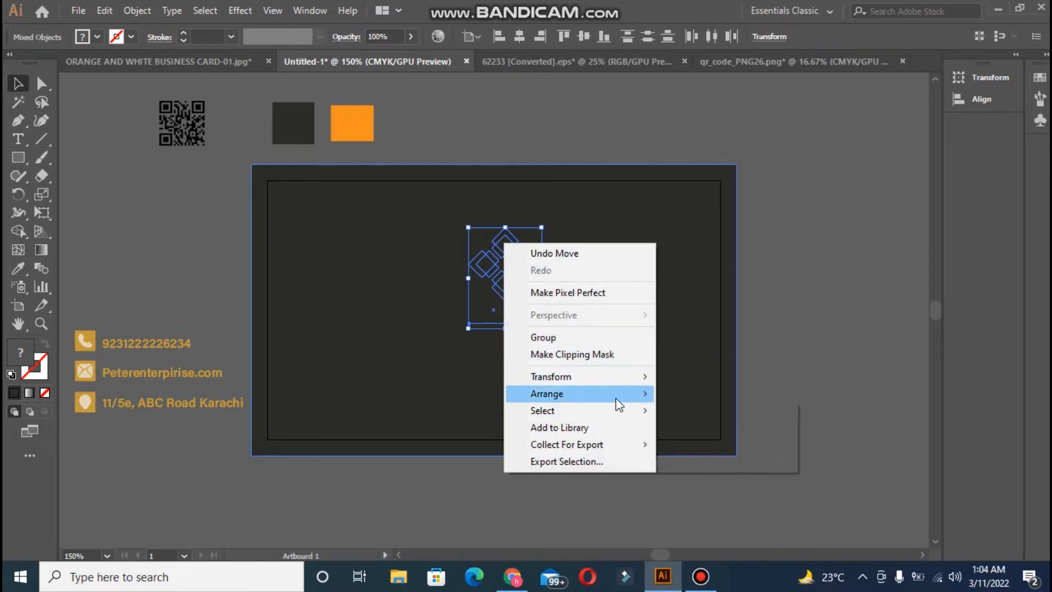
pyautogui.moveTo(615, 394)
pyautogui.click(691, 400)
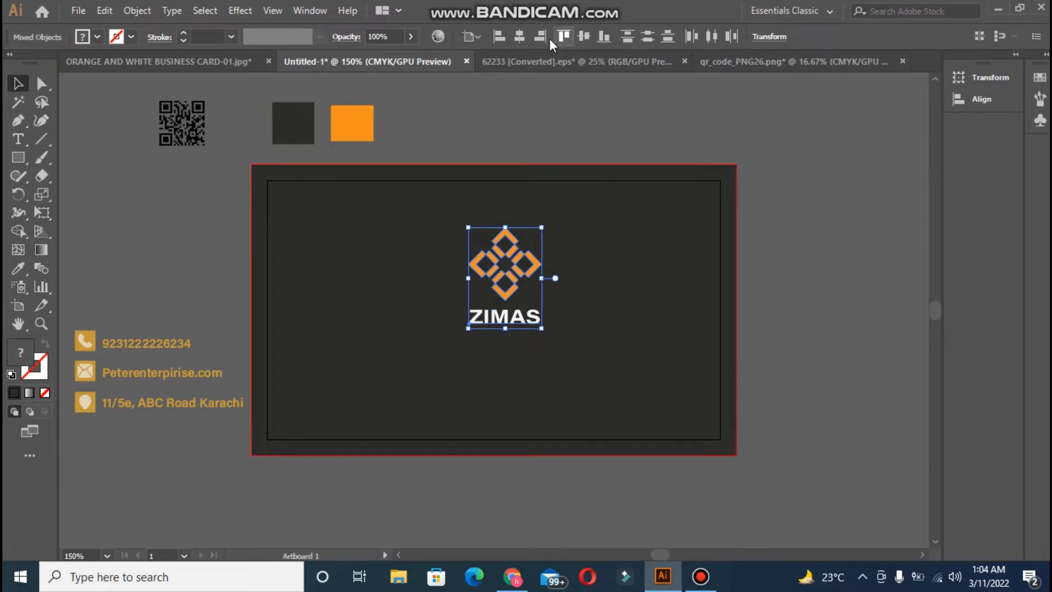
# Step: Group the logo symbol with its ZIMAS text and centre it horizontally and vertically on the artboard
pyautogui.click(518, 38)
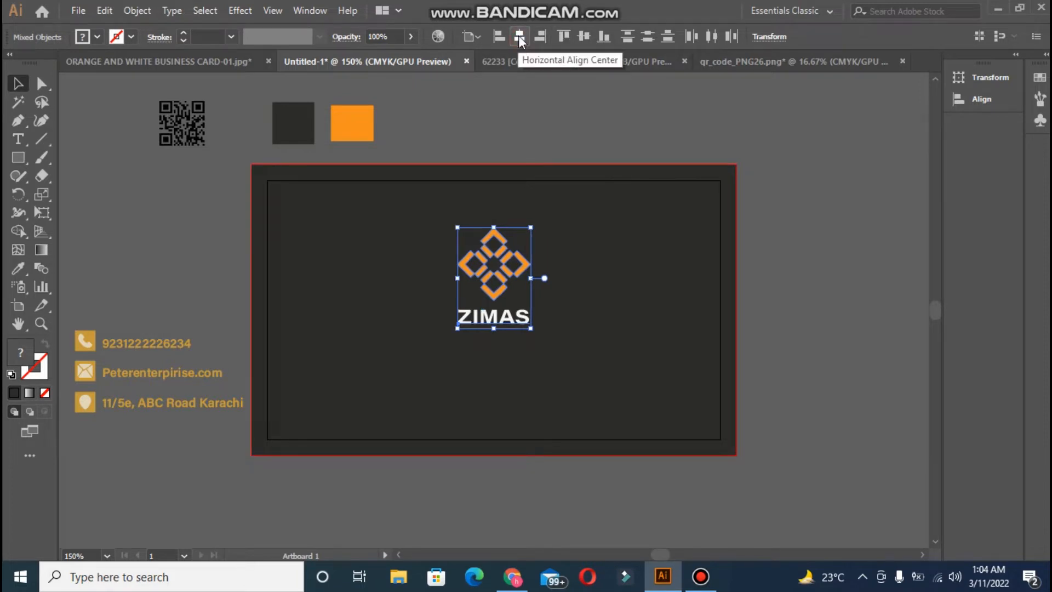
pyautogui.click(583, 39)
pyautogui.hotkey('ctrl', 'z')
pyautogui.hotkey('ctrl', 'g')
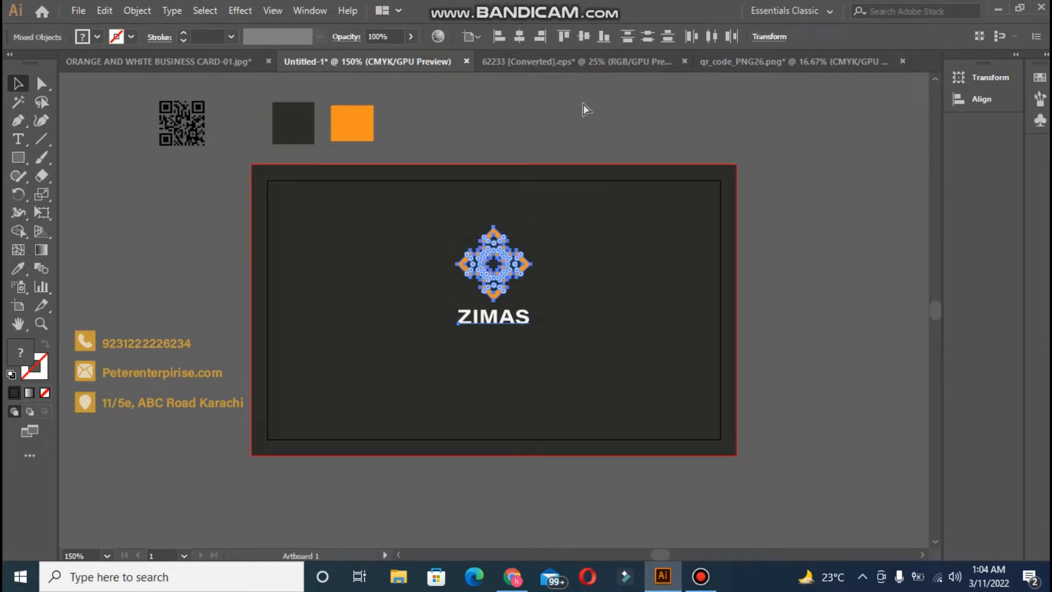
pyautogui.click(584, 37)
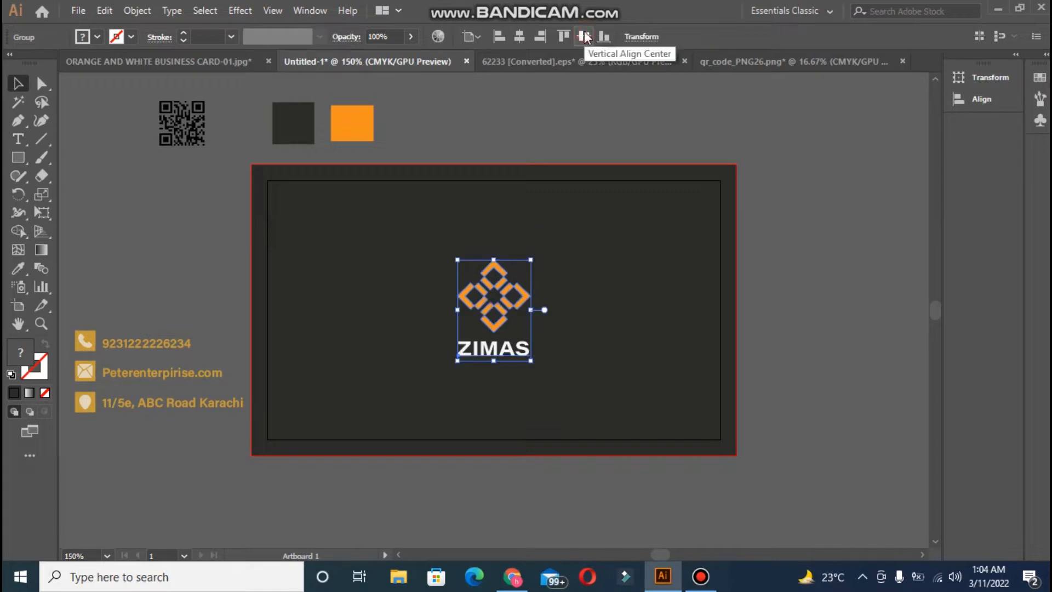
pyautogui.click(587, 103)
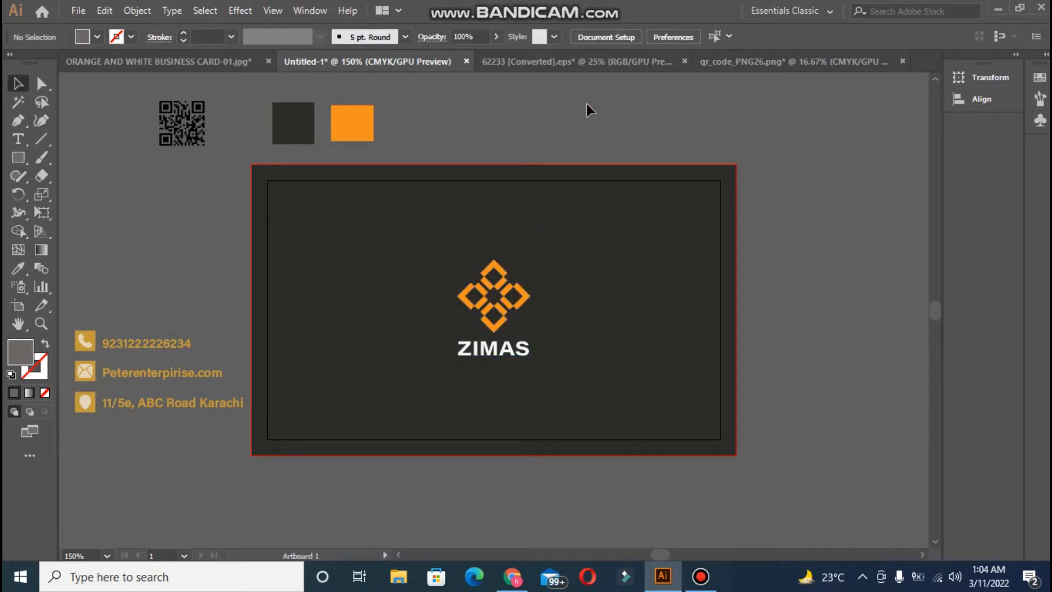
# Step: Nudge the grouped ZIMAS logo slightly upward from the card's centre
pyautogui.click(490, 308)
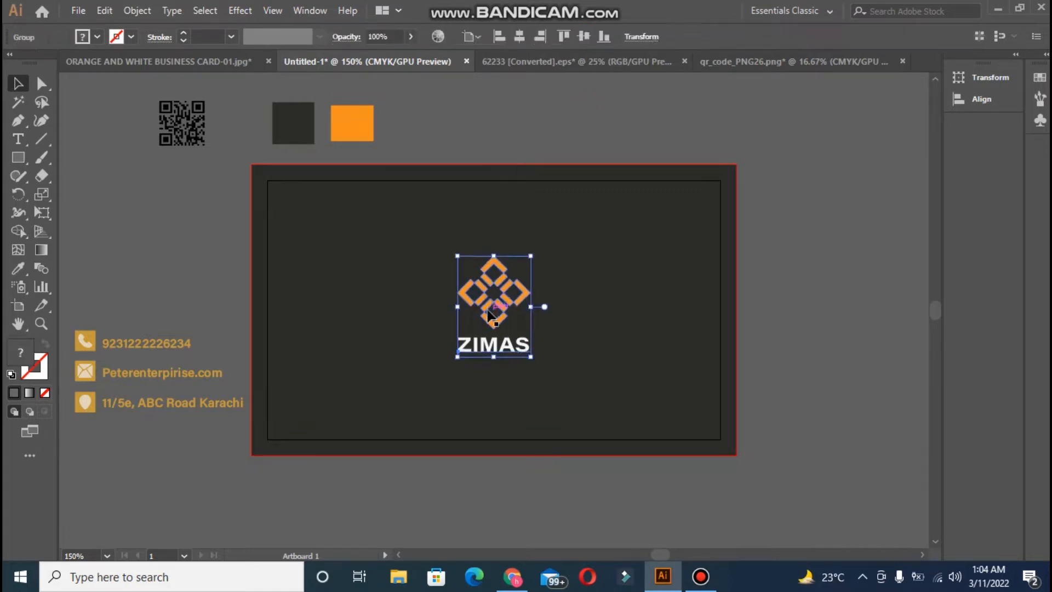
pyautogui.press('Up')
pyautogui.press('Up')
pyautogui.press('Up')
pyautogui.press('Up')
pyautogui.press('Up')
pyautogui.press('Up')
pyautogui.press('Up')
pyautogui.press('Up')
pyautogui.press('Up')
pyautogui.press('Up')
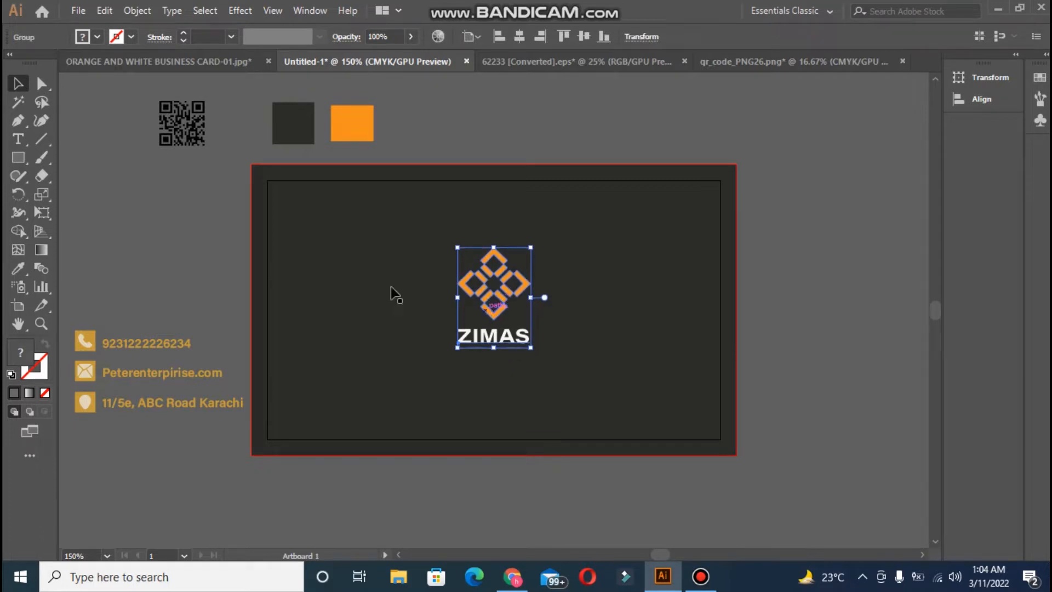
pyautogui.click(214, 256)
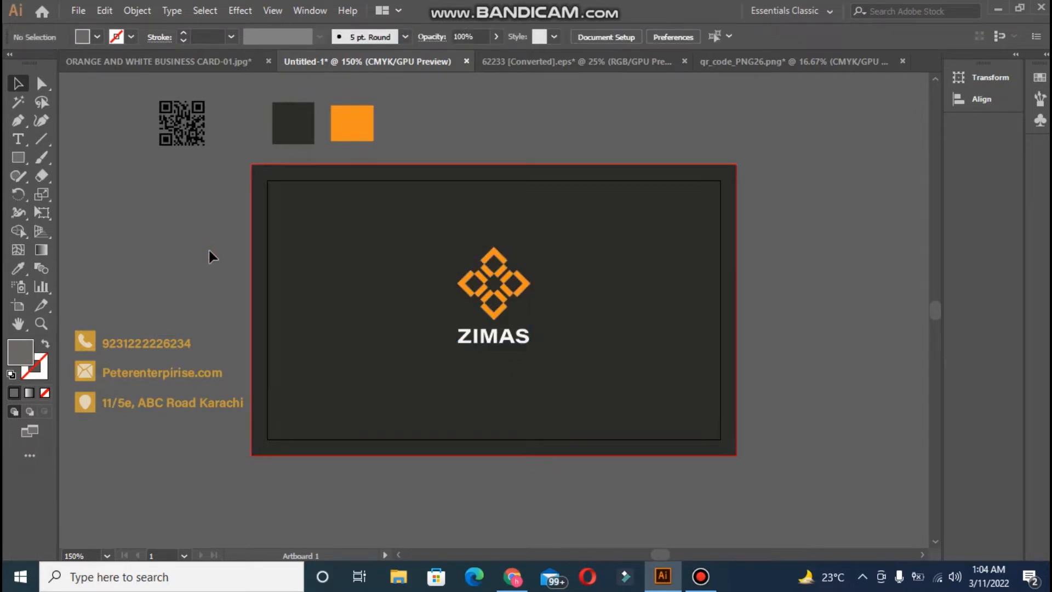
# Step: Draw a thin full-width strip across the card below the logo and fill it with the orange swatch's colour
pyautogui.click(18, 157)
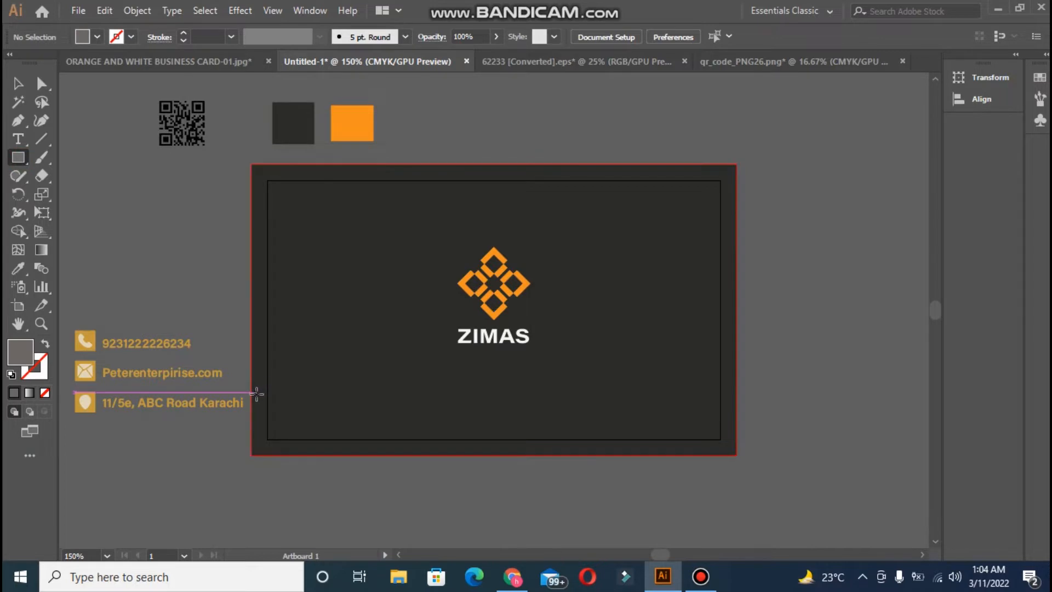
pyautogui.moveTo(251, 395)
pyautogui.mouseDown()
pyautogui.moveTo(744, 404)
pyautogui.moveTo(736, 412)
pyautogui.mouseUp()
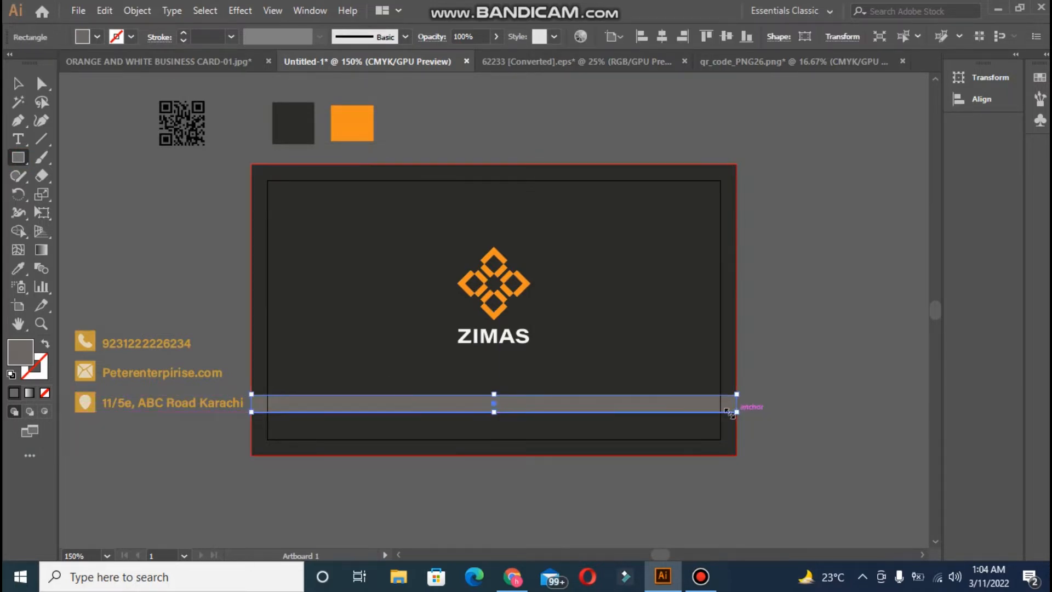
pyautogui.click(18, 274)
pyautogui.click(347, 117)
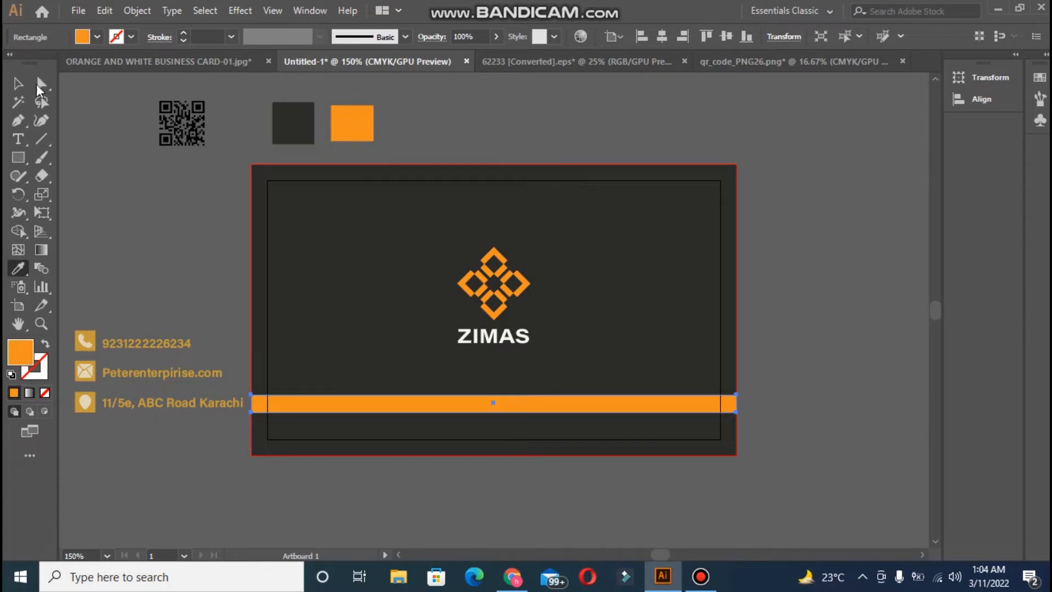
pyautogui.click(17, 83)
pyautogui.click(116, 166)
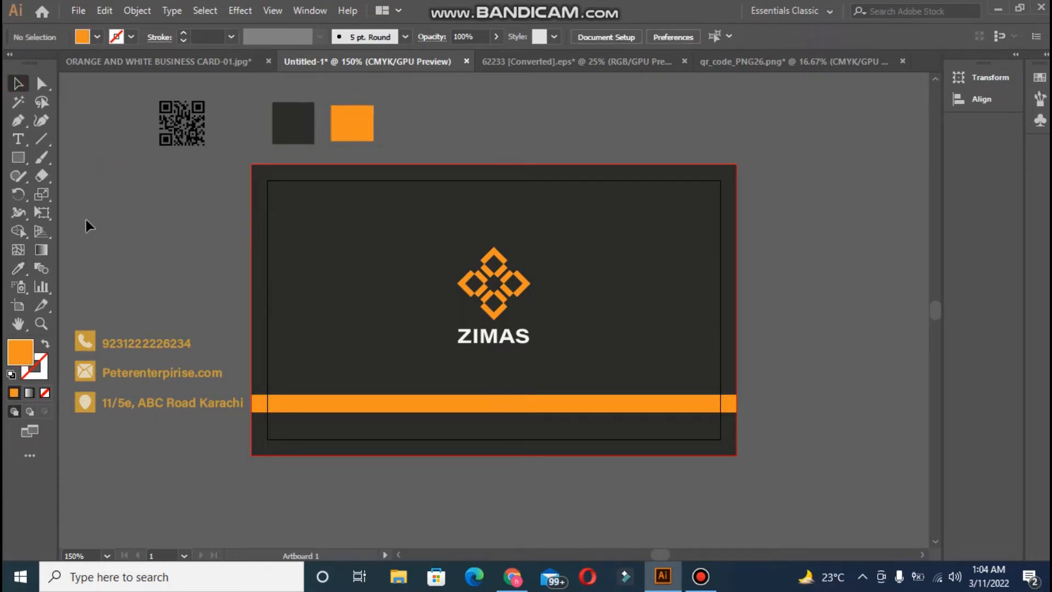
# Step: Add the text "zimas.com.ca" on the orange strip
pyautogui.click(18, 139)
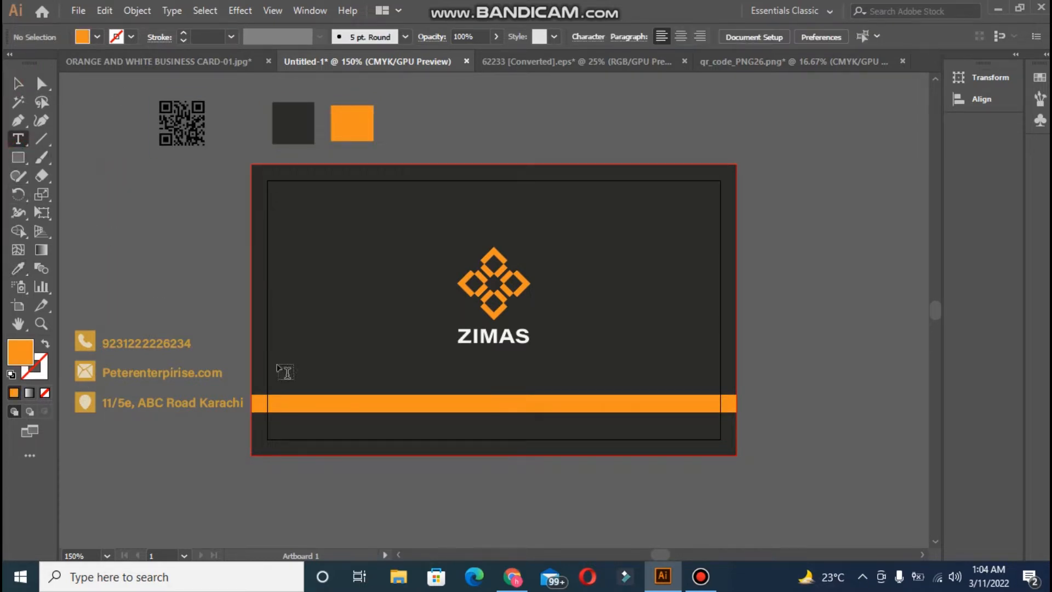
pyautogui.click(414, 398)
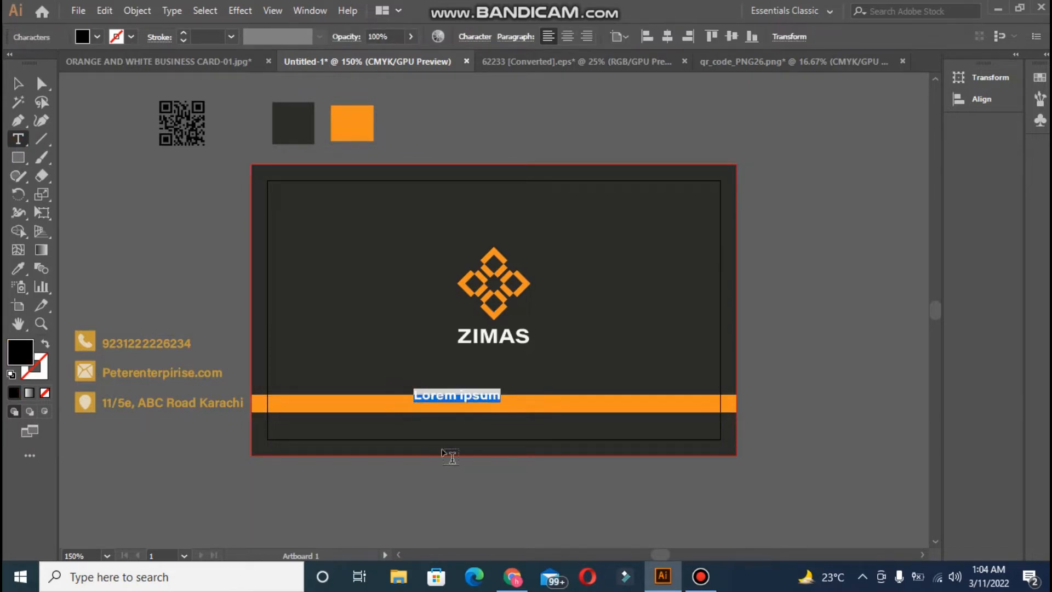
pyautogui.write('Z')
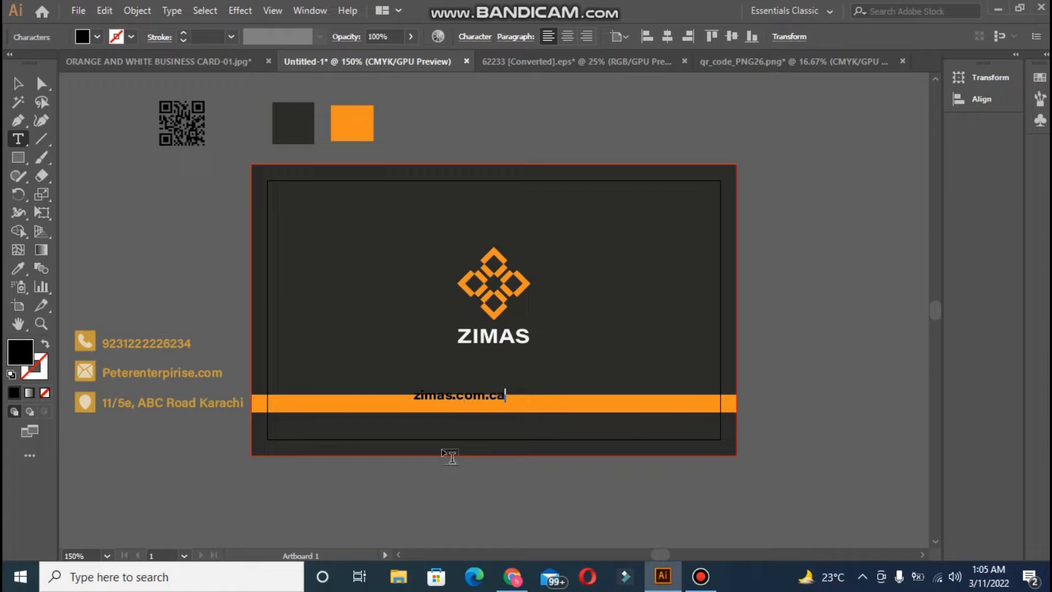
pyautogui.click(18, 84)
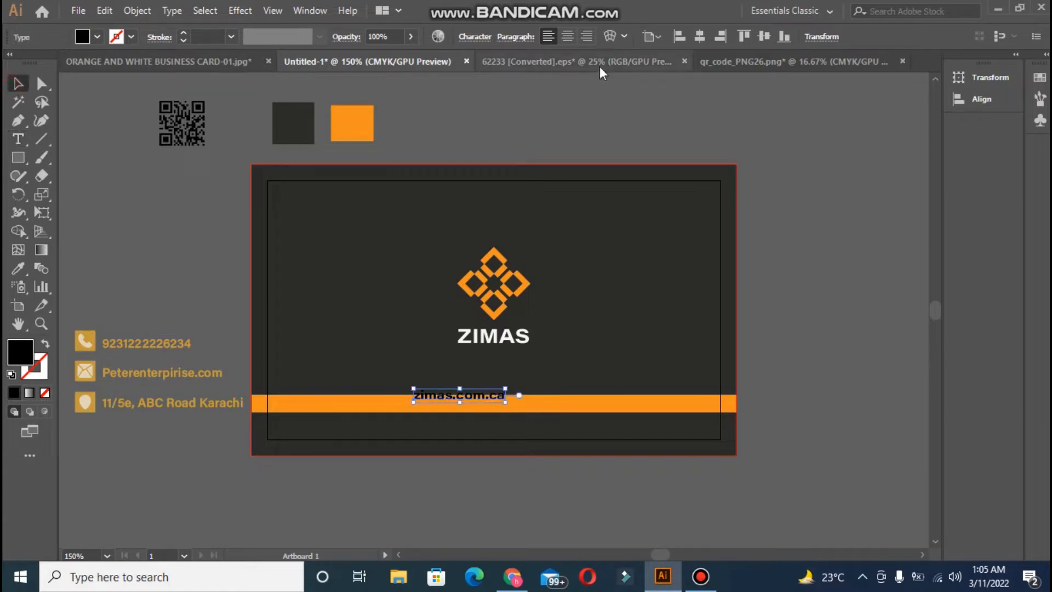
# Step: Centre the website text horizontally on the card and nudge it down so it sits inside the orange strip
pyautogui.click(704, 39)
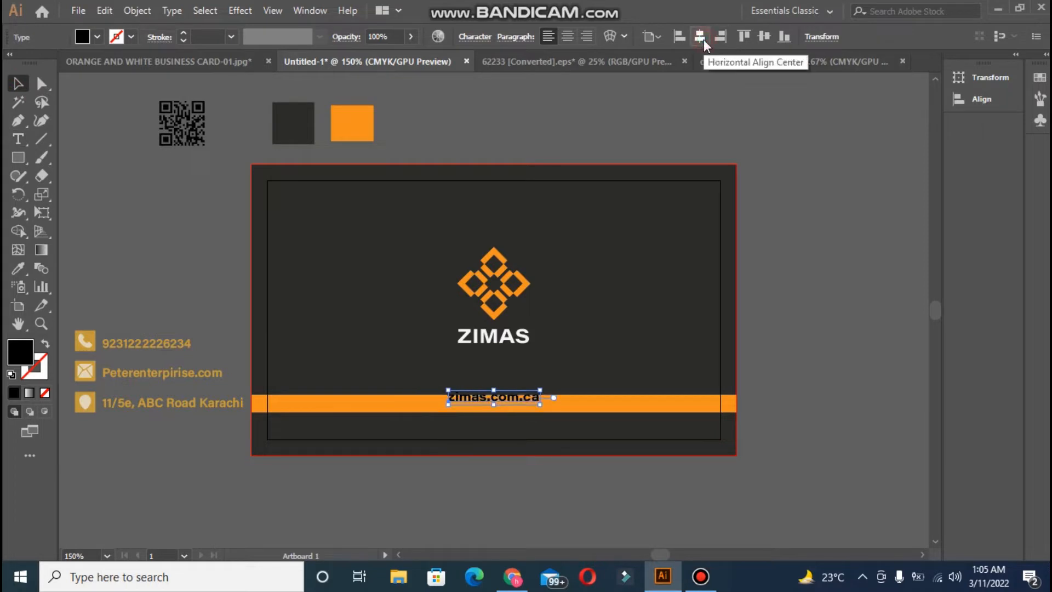
pyautogui.press('Down')
pyautogui.press('Down')
pyautogui.press('Down')
pyautogui.press('Left')
pyautogui.press('Left')
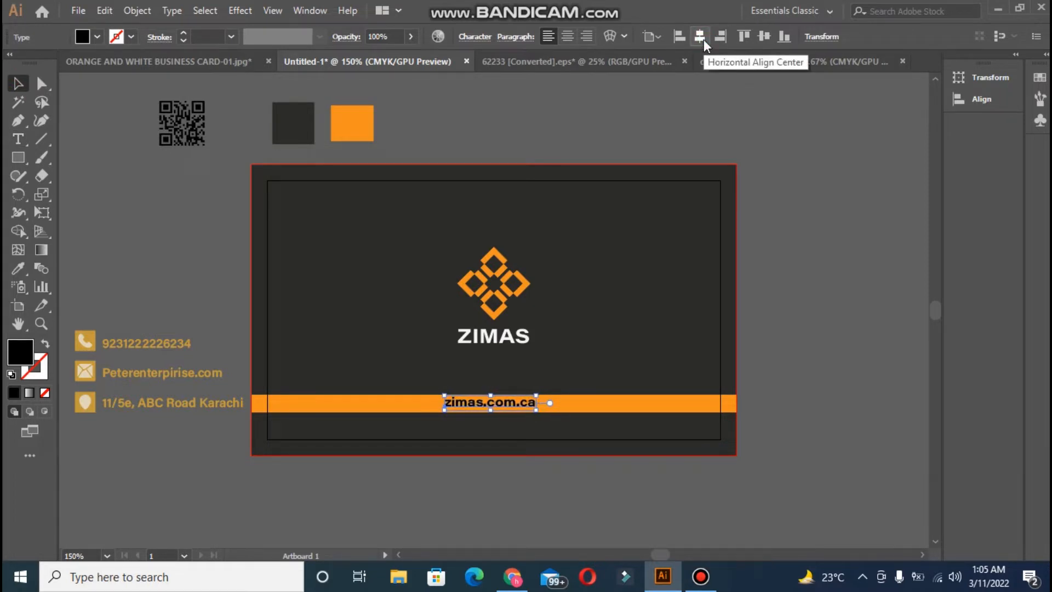
pyautogui.press('Right')
pyautogui.click(797, 199)
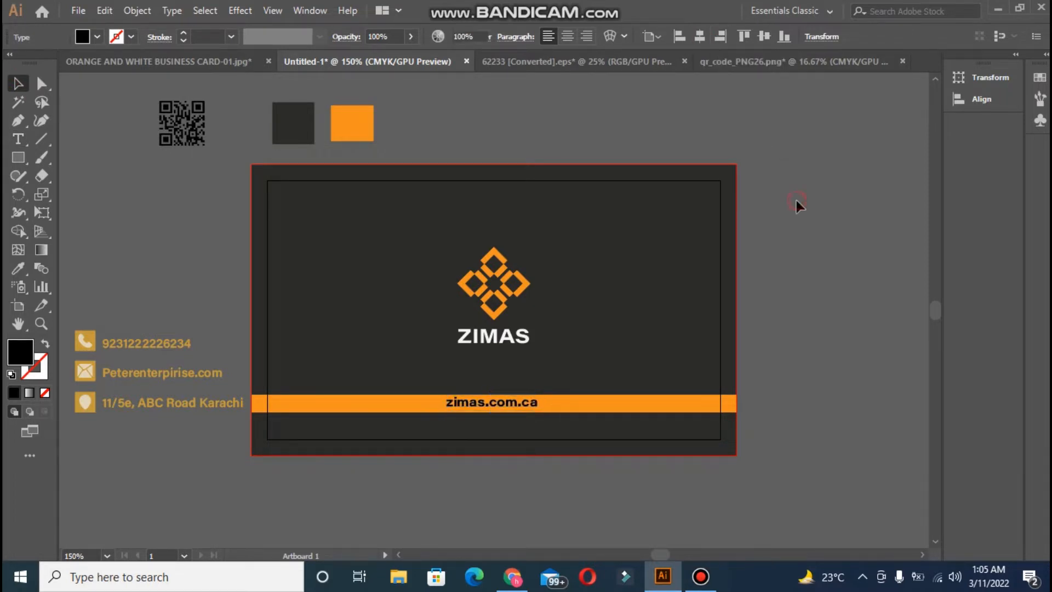
pyautogui.click(462, 402)
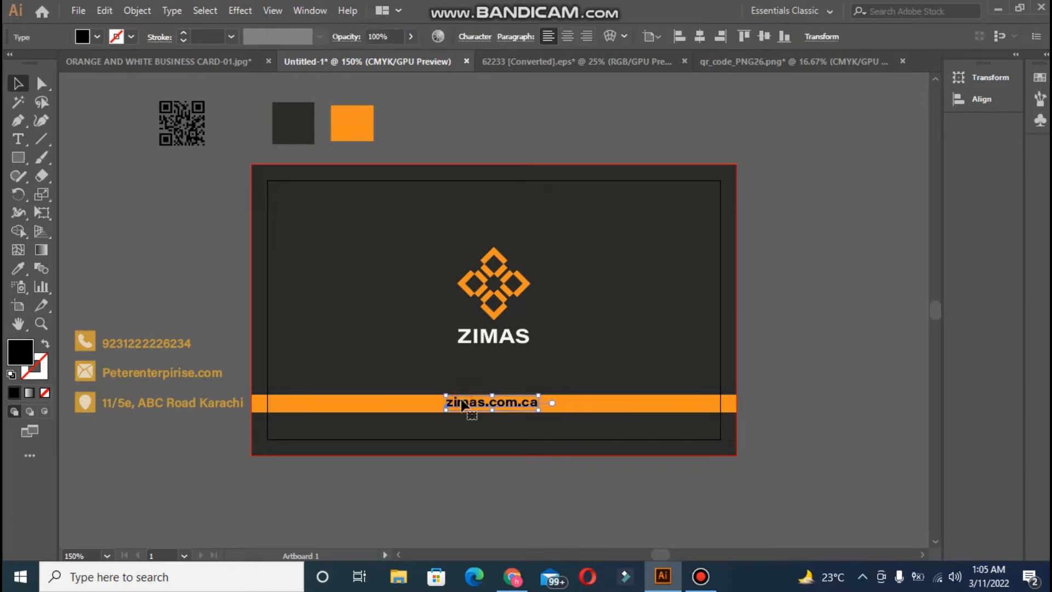
pyautogui.click(789, 364)
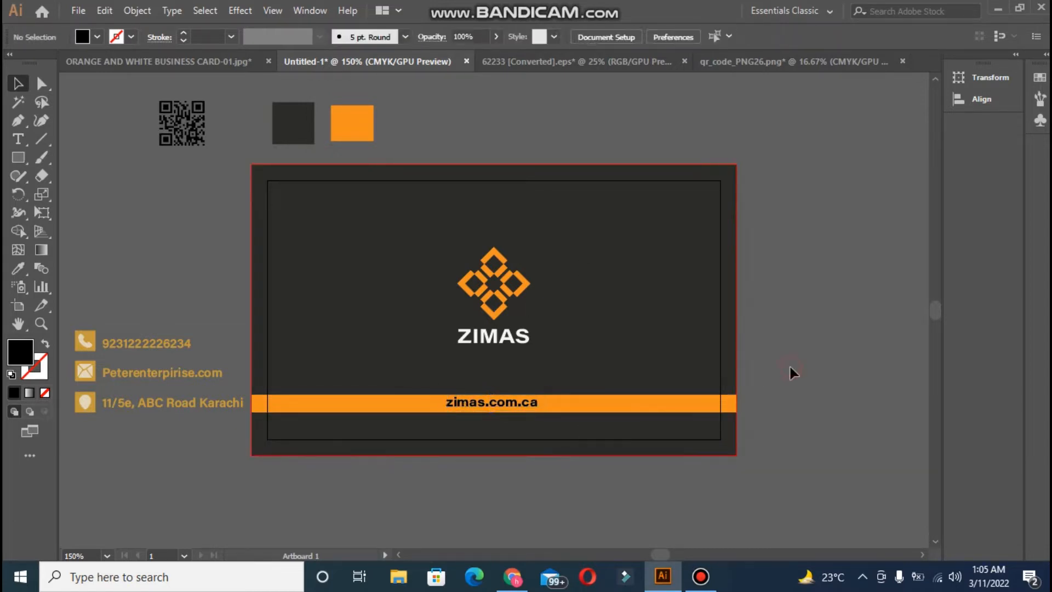
# Step: Recolour the website text with the dark grey sampled from the swatch above the card
pyautogui.click(466, 402)
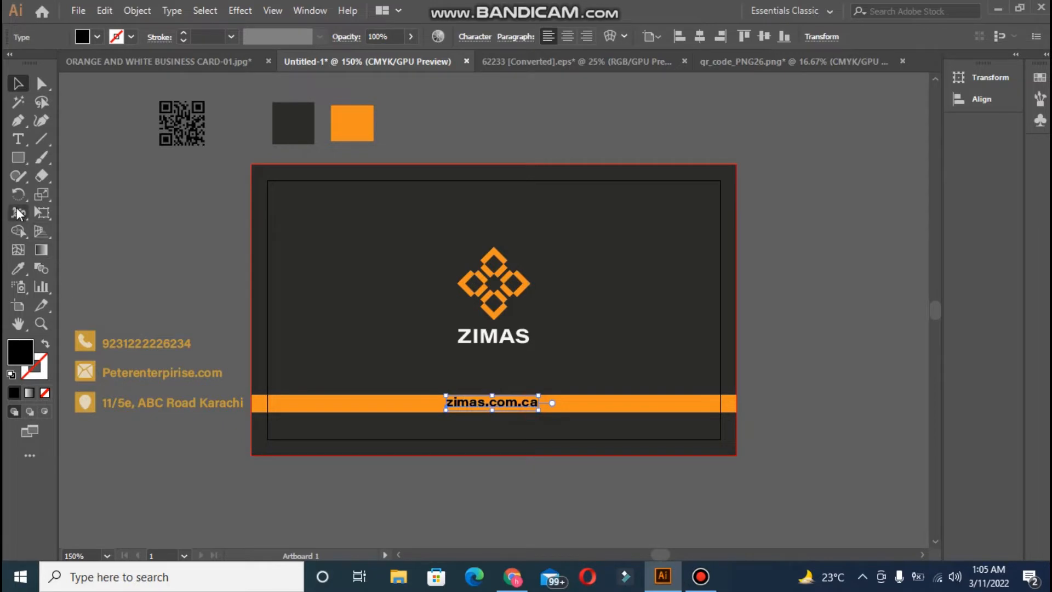
pyautogui.click(20, 270)
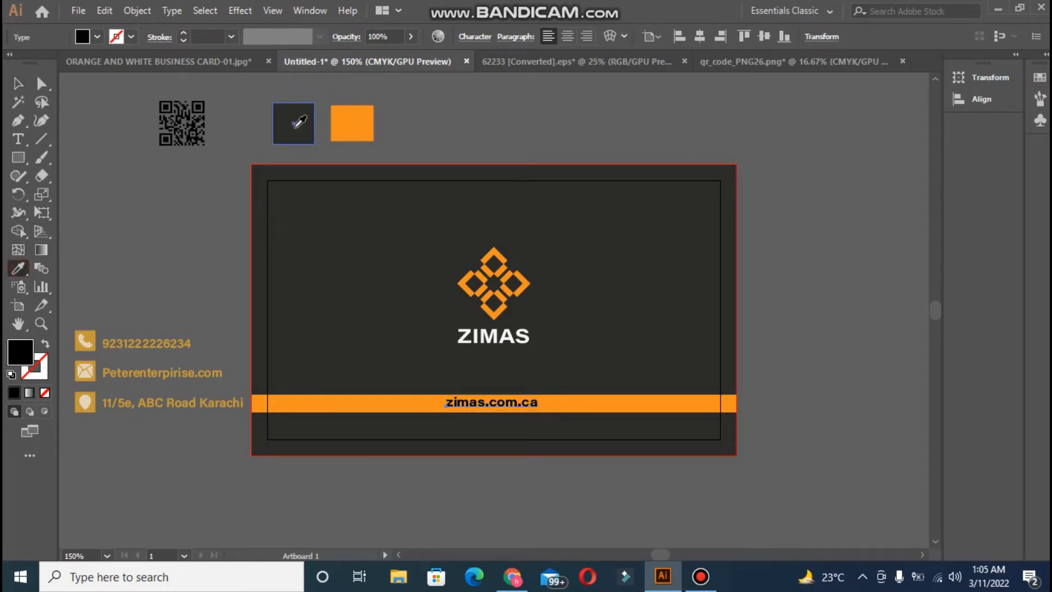
pyautogui.click(297, 134)
pyautogui.click(23, 85)
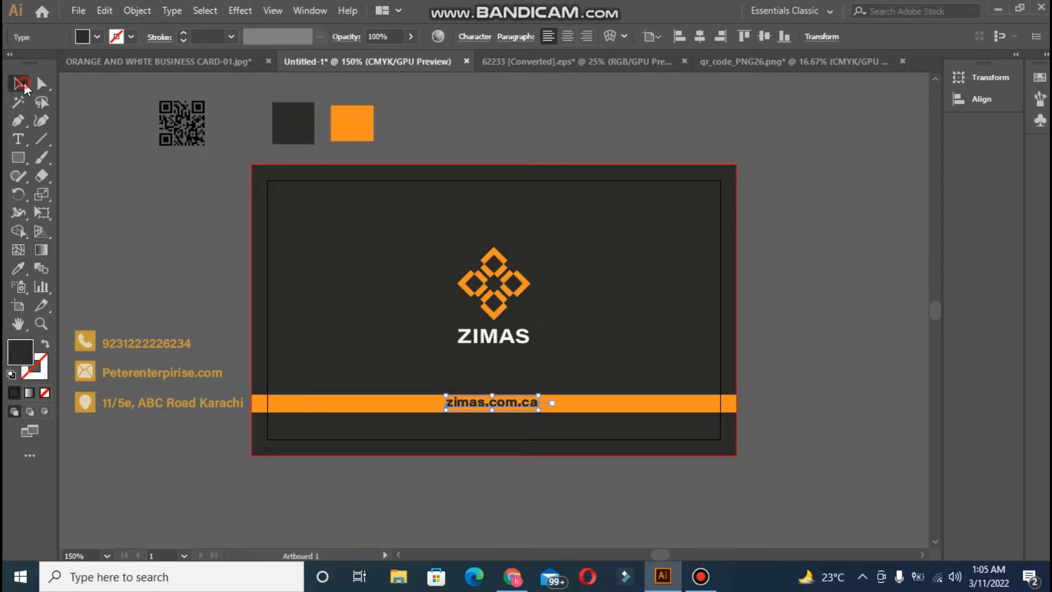
# Step: Widen the website text slightly on the orange strip and recentre it horizontally on the card
pyautogui.click(106, 140)
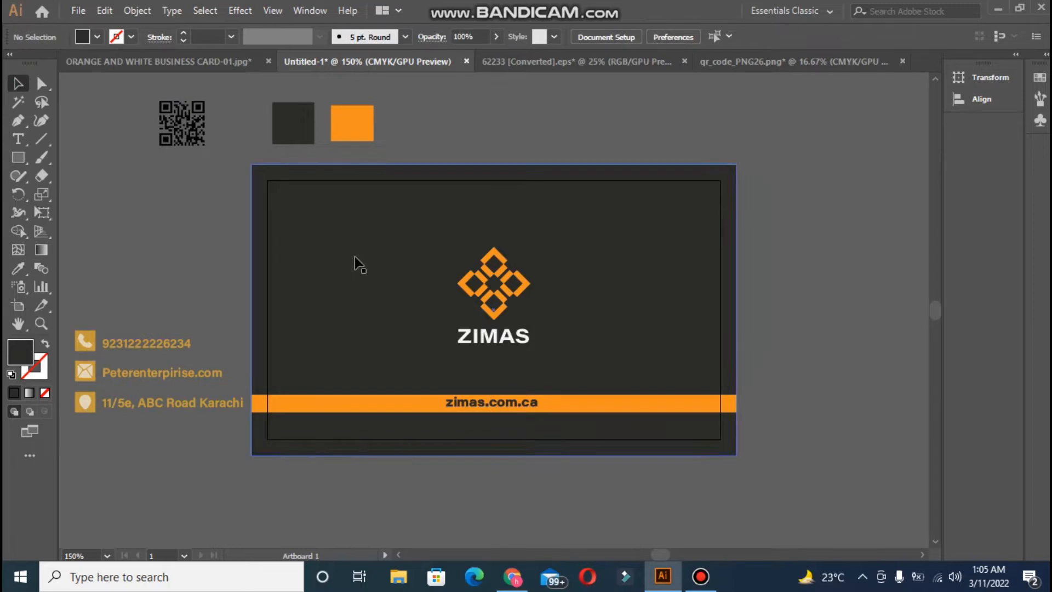
pyautogui.click(506, 408)
pyautogui.moveTo(538, 401); pyautogui.dragTo(542, 395)
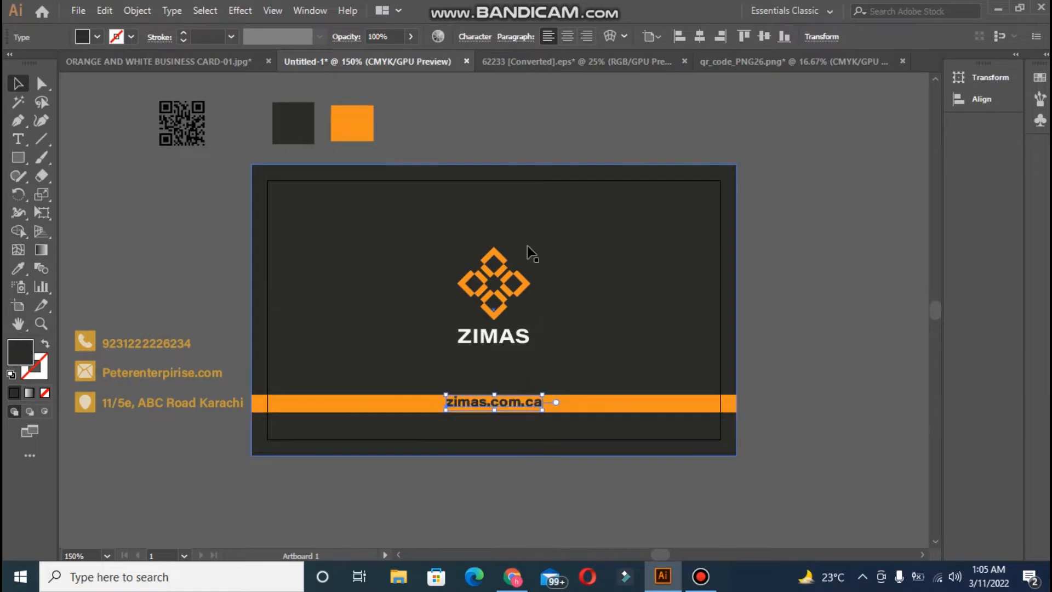
pyautogui.click(699, 38)
pyautogui.click(804, 117)
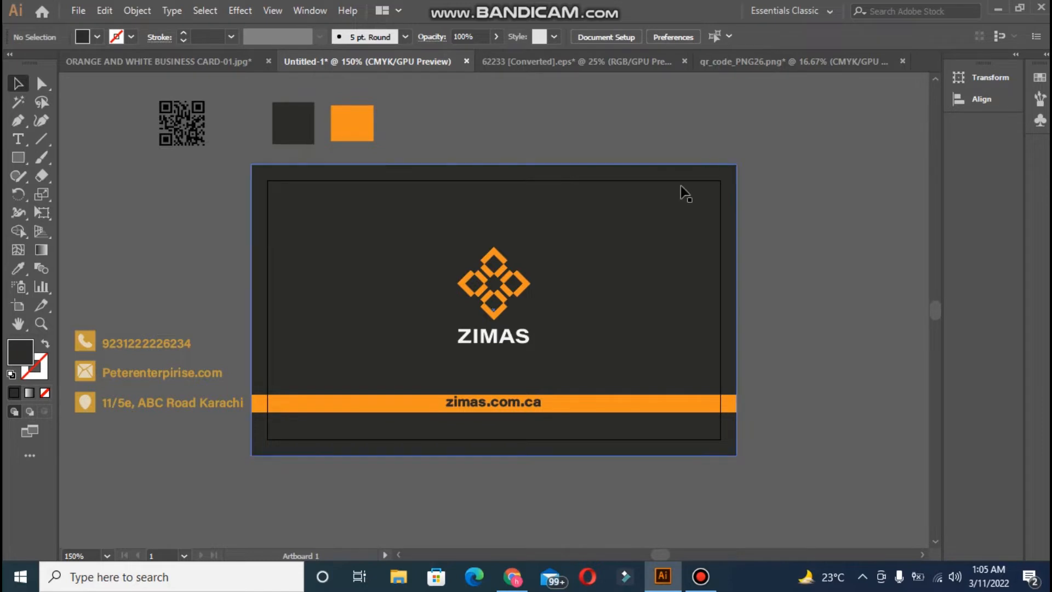
# Step: Preview the card in Save for Web at different zoom levels and close it without saving
pyautogui.click(78, 12)
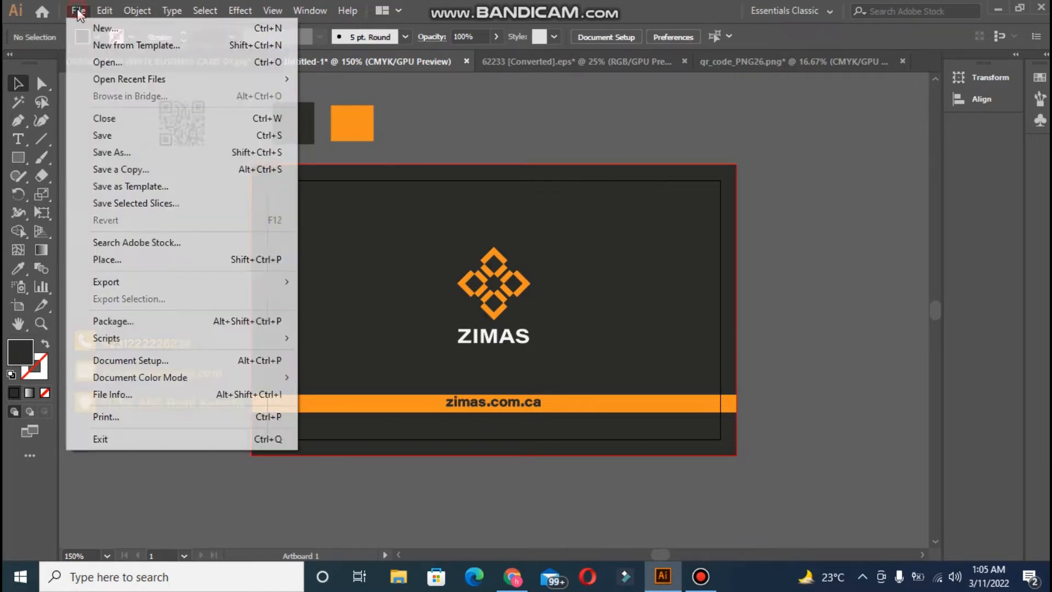
pyautogui.moveTo(163, 282)
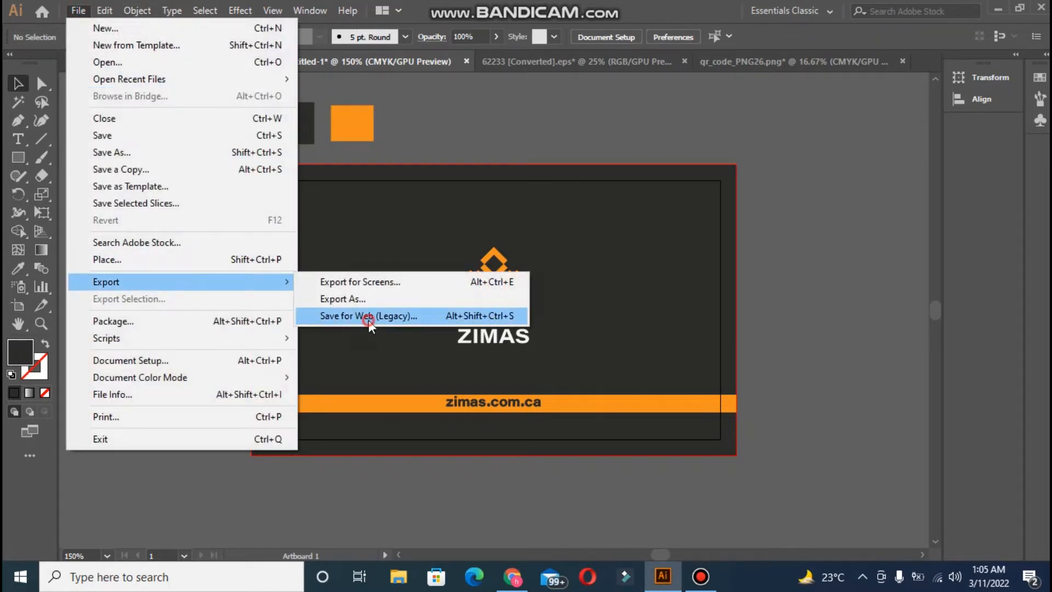
pyautogui.click(368, 320)
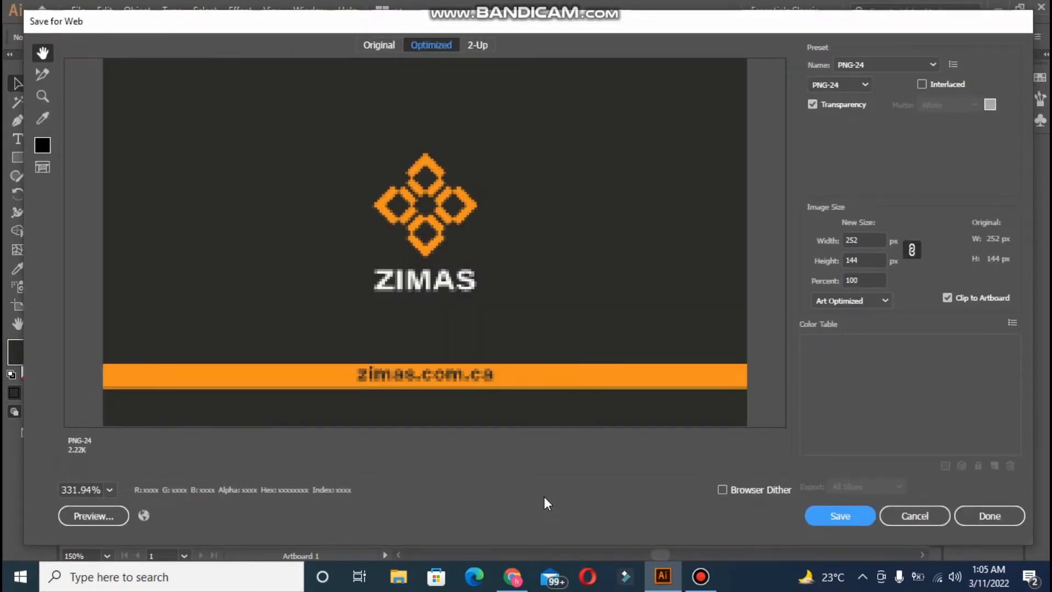
pyautogui.hotkey('ctrl', '-')
pyautogui.hotkey('ctrl', '-')
pyautogui.hotkey('ctrl', '-')
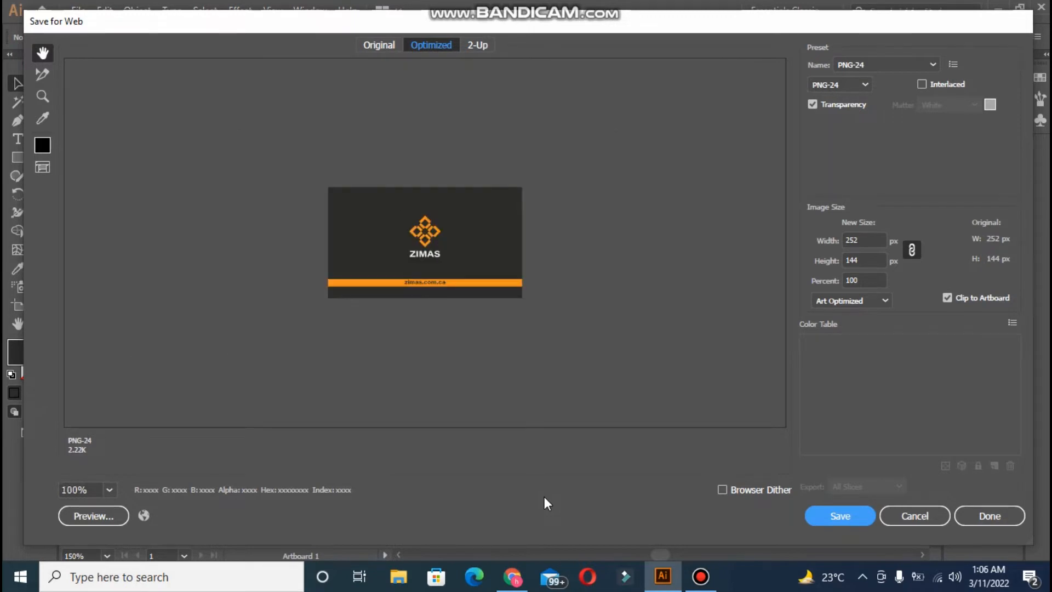
pyautogui.hotkey('ctrl', '+')
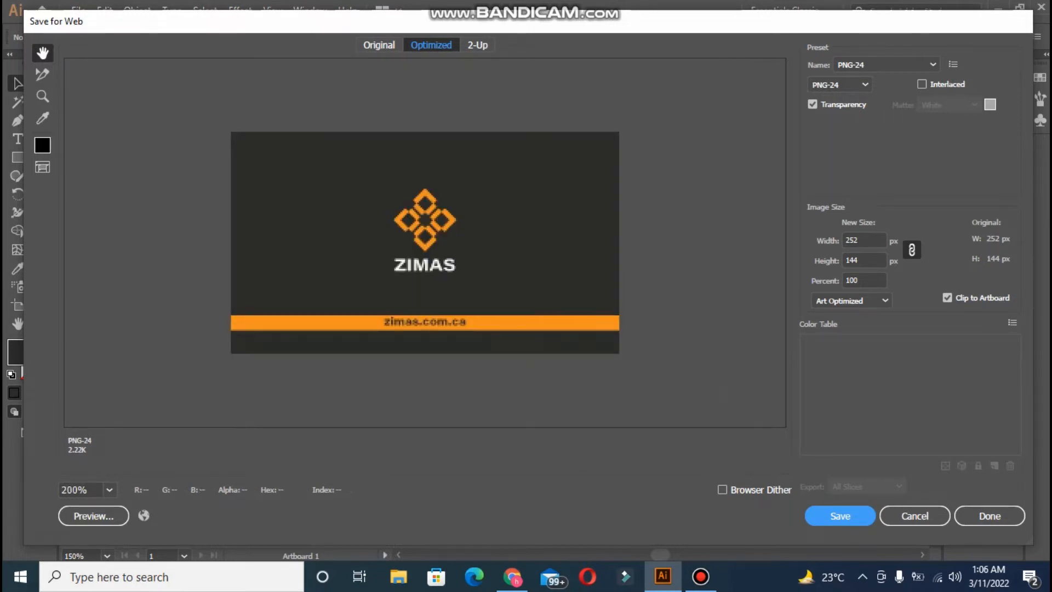
pyautogui.click(903, 515)
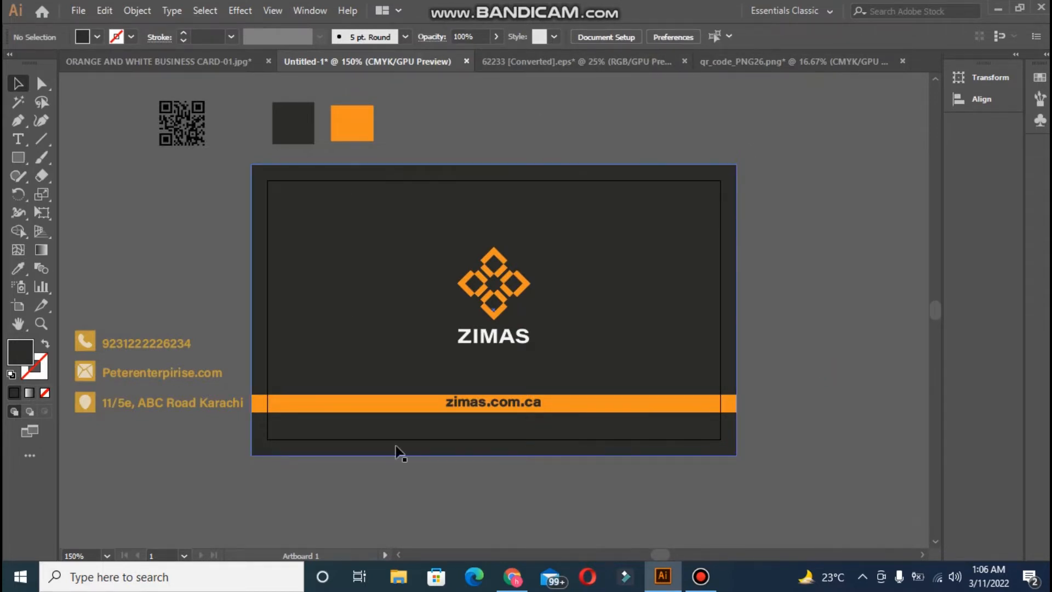
# Step: Duplicate the artboard with its artwork to the right of the first card, placing the copy at about X 5.58 in
pyautogui.moveTo(661, 555); pyautogui.dragTo(662, 553)
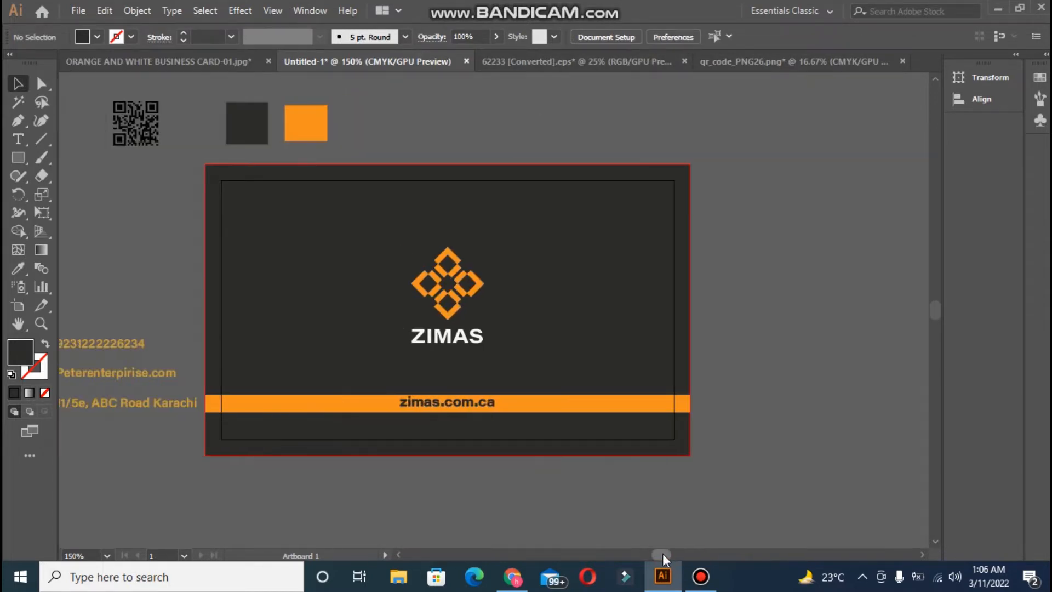
pyautogui.click(19, 307)
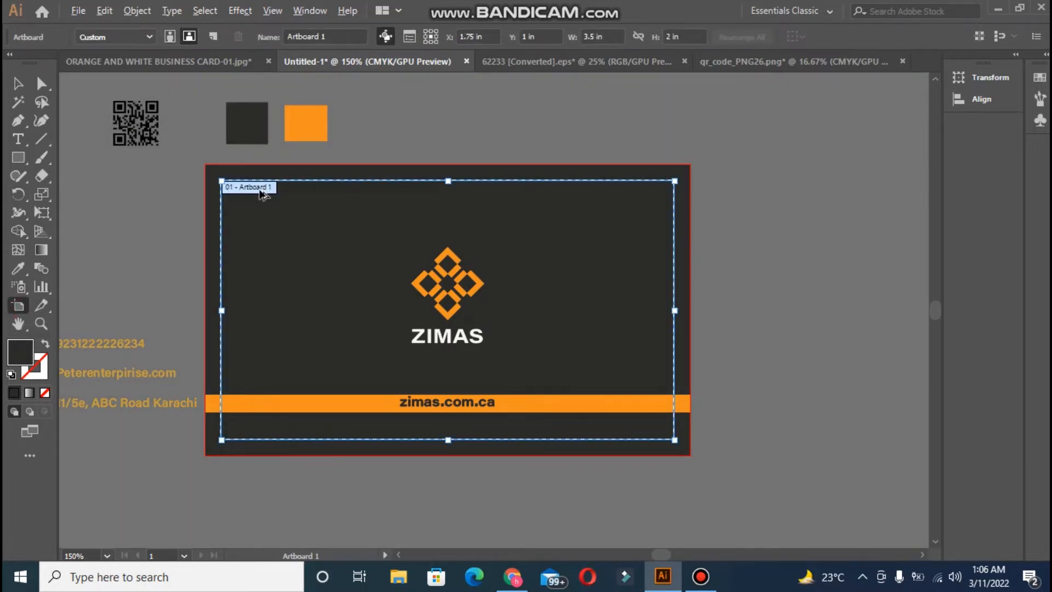
pyautogui.moveTo(263, 194); pyautogui.dragTo(754, 189)
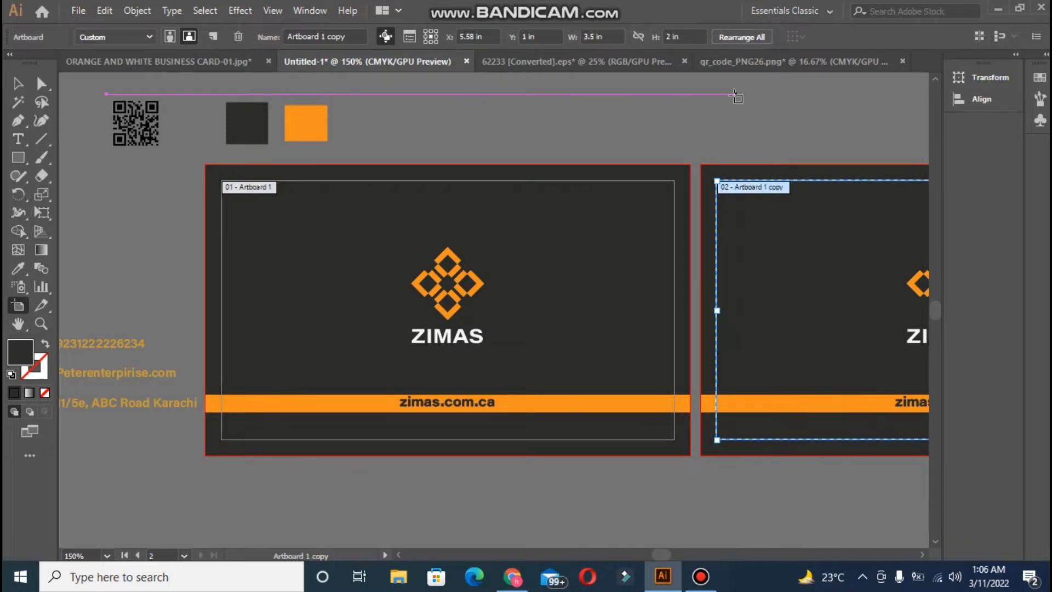
# Step: Delete the copied dark background, orange strip, logo and website text from the second artboard
pyautogui.click(18, 83)
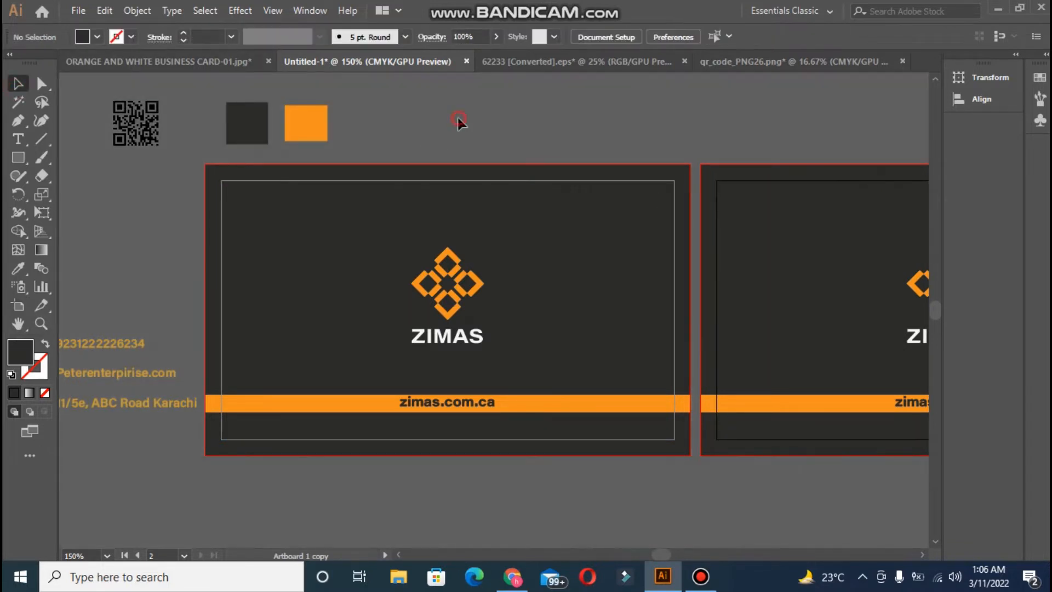
pyautogui.click(723, 229)
pyautogui.press('Delete')
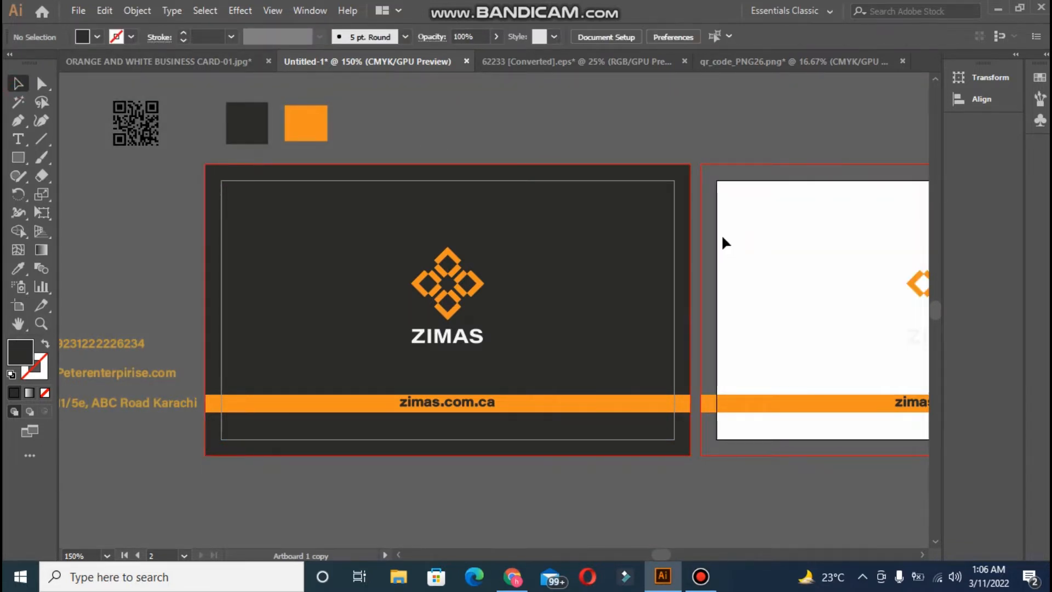
pyautogui.click(802, 409)
pyautogui.press('Delete')
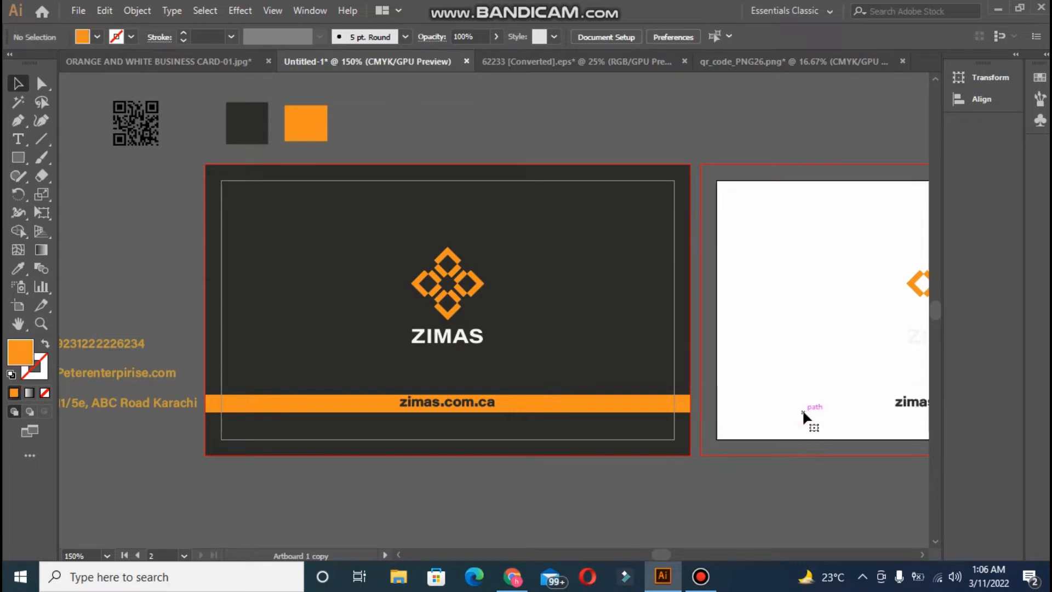
pyautogui.moveTo(882, 241); pyautogui.dragTo(930, 427)
pyautogui.press('Delete')
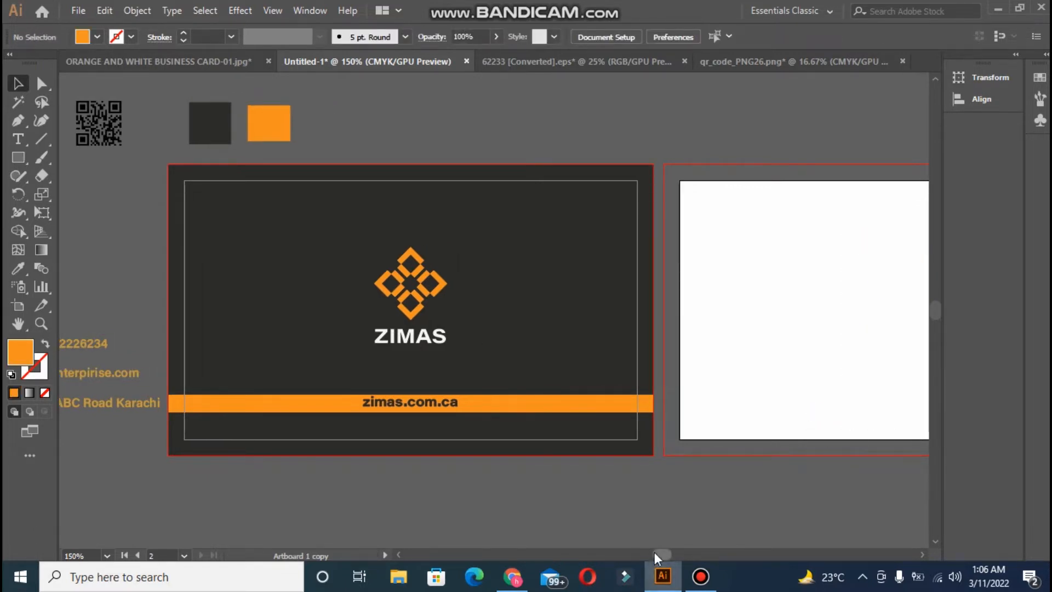
# Step: Draw an orange rectangle over the blank second artboard and extend it to the bleed edges
pyautogui.moveTo(666, 551); pyautogui.dragTo(659, 551)
pyautogui.press('t')
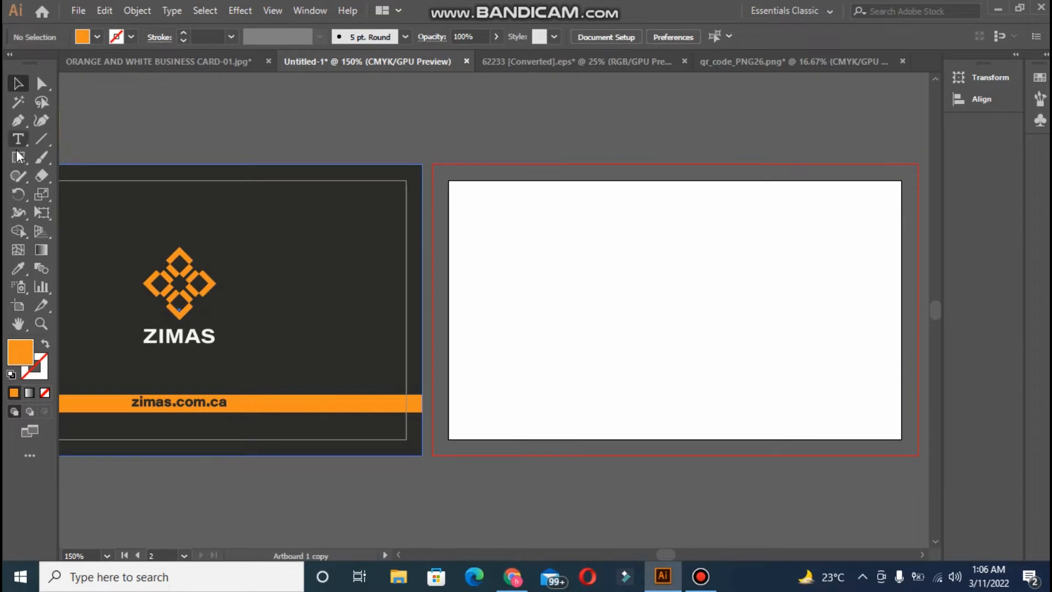
pyautogui.click(20, 157)
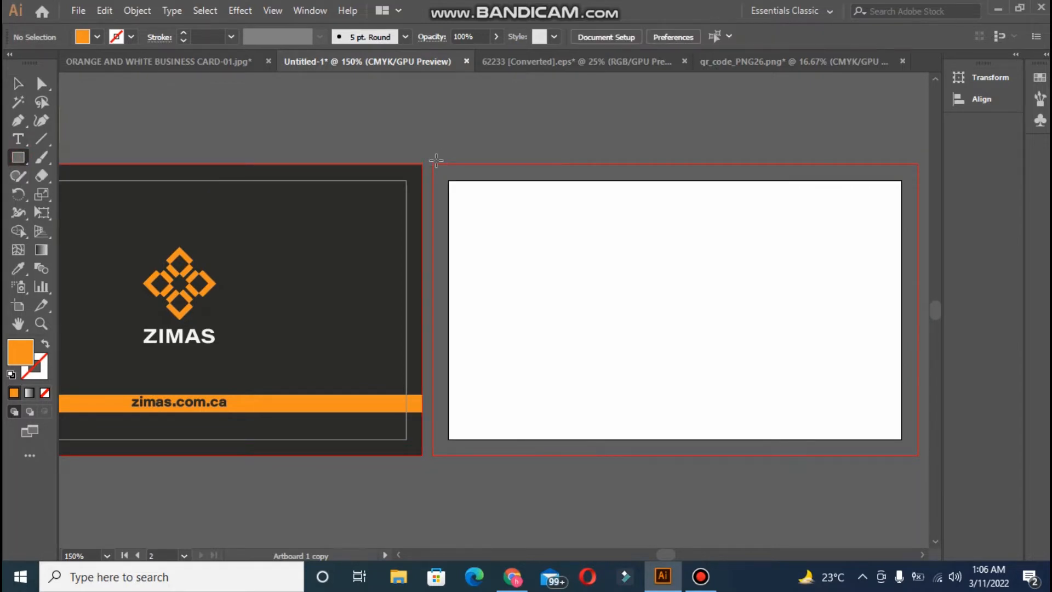
pyautogui.moveTo(433, 164)
pyautogui.mouseDown()
pyautogui.moveTo(849, 430)
pyautogui.moveTo(902, 445)
pyautogui.mouseUp()
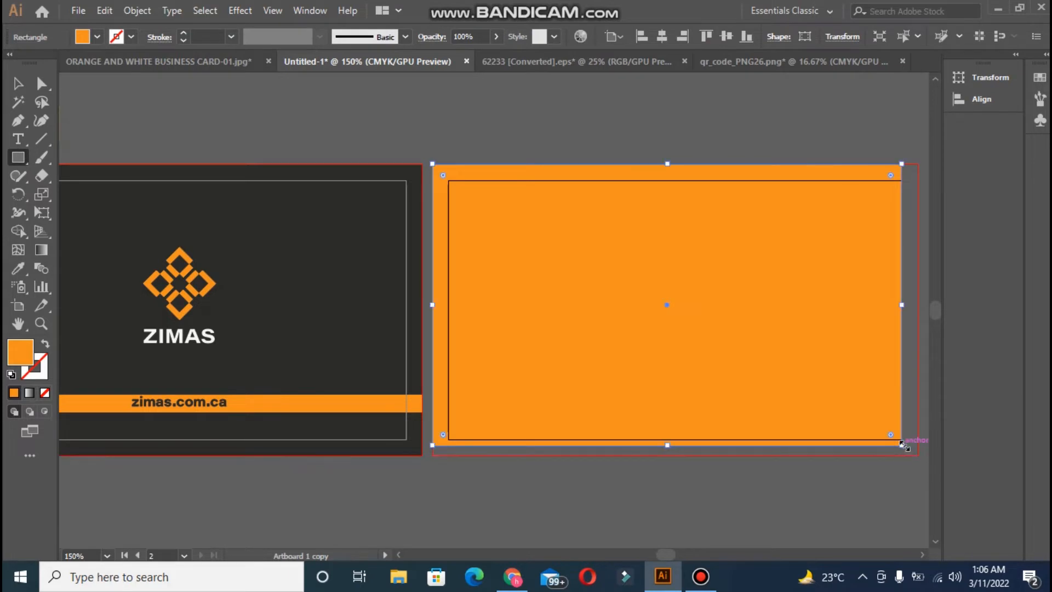
pyautogui.moveTo(902, 445); pyautogui.dragTo(918, 455)
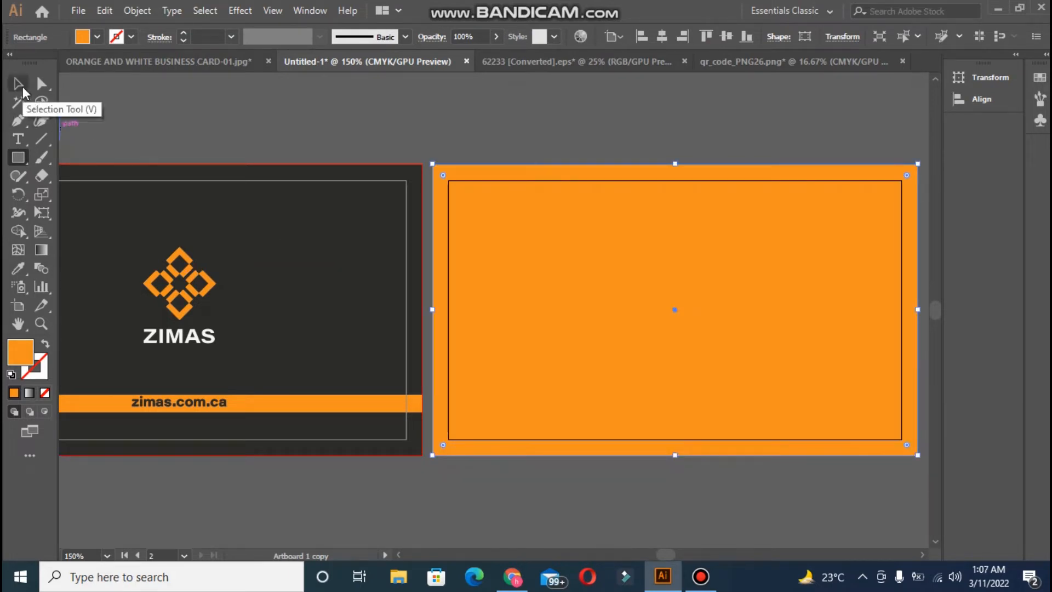
pyautogui.click(21, 86)
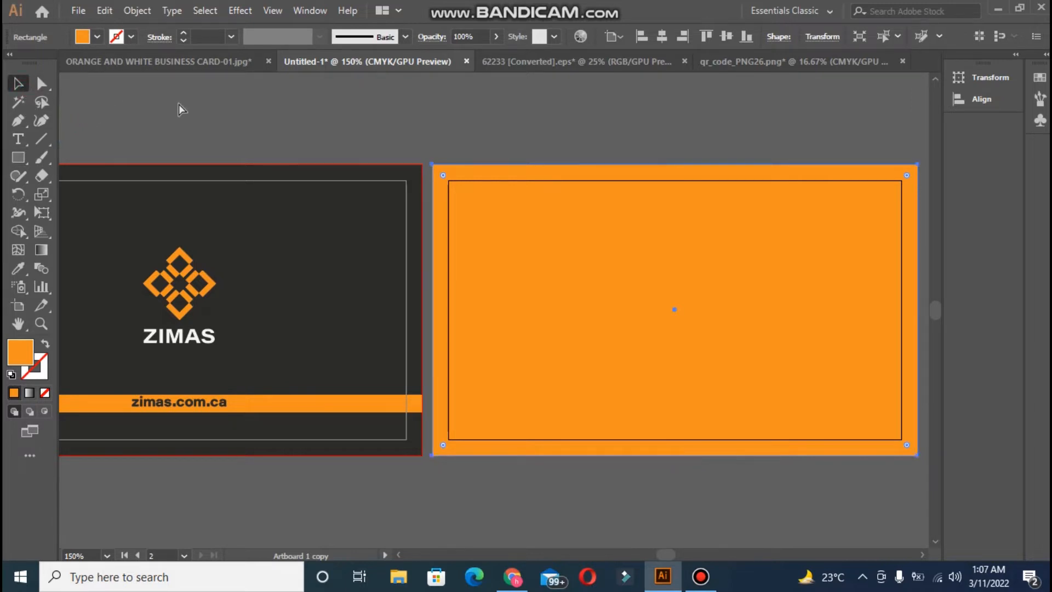
pyautogui.click(179, 104)
pyautogui.press('m')
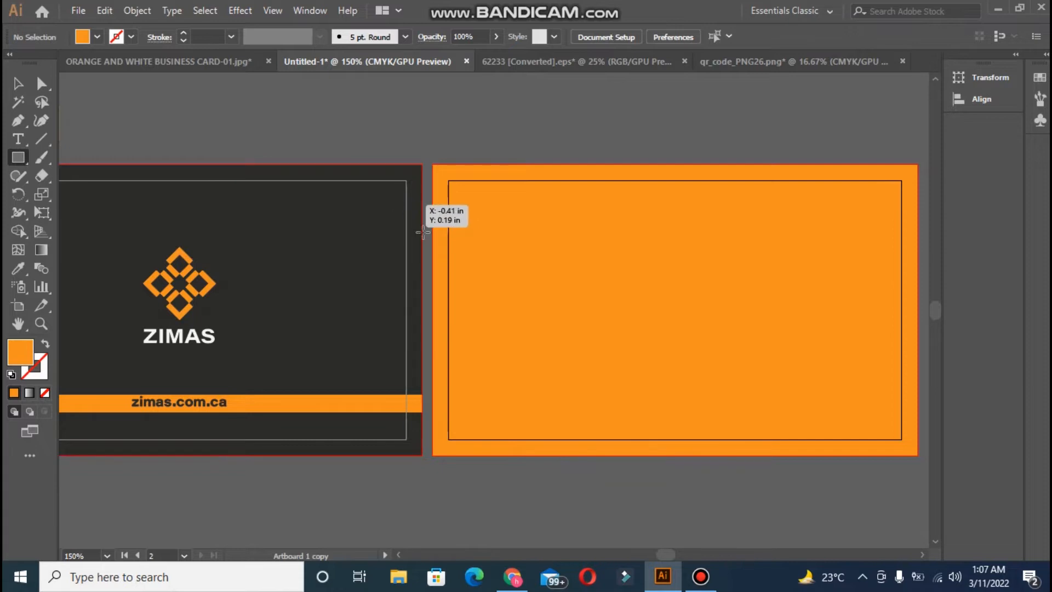
pyautogui.moveTo(440, 248); pyautogui.dragTo(392, 311)
pyautogui.hotkey('ctrl', 'z')
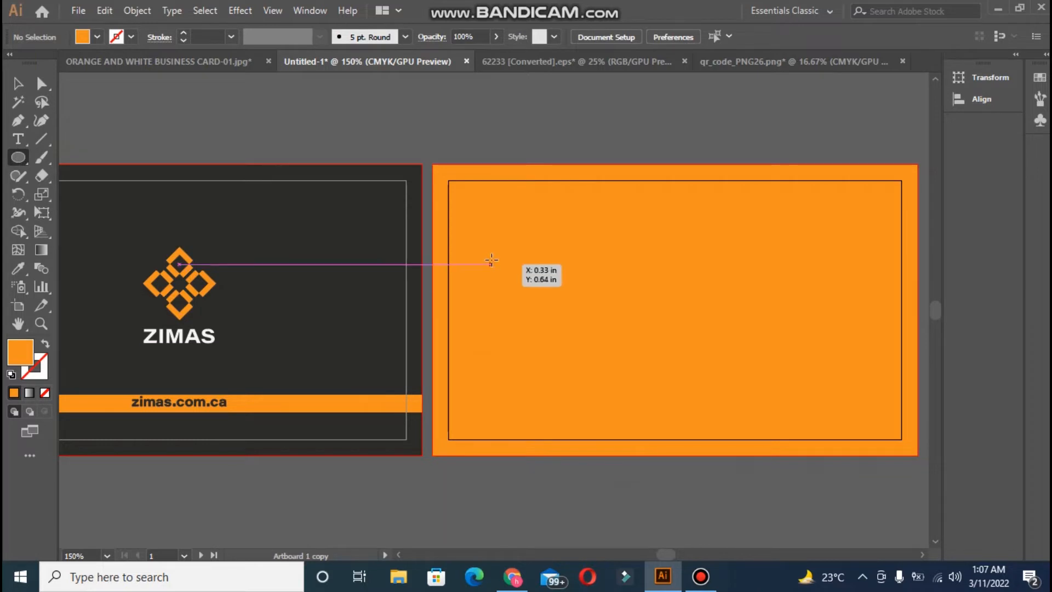
# Step: Draw a large circle on the orange card and fill it with the dark grey sampled from the first card
pyautogui.moveTo(490, 260); pyautogui.dragTo(759, 500)
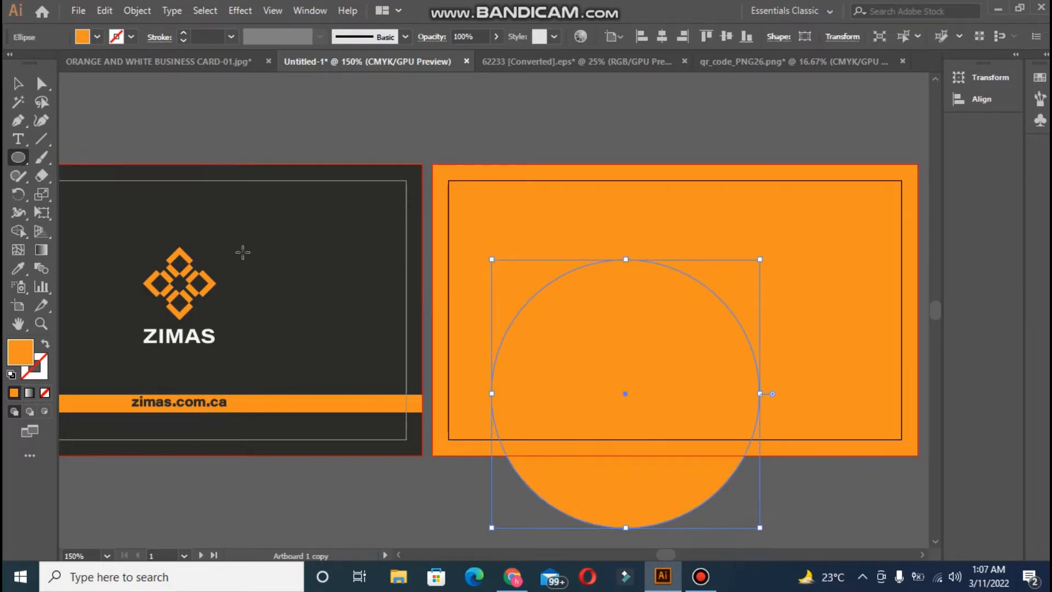
pyautogui.click(17, 270)
pyautogui.click(264, 212)
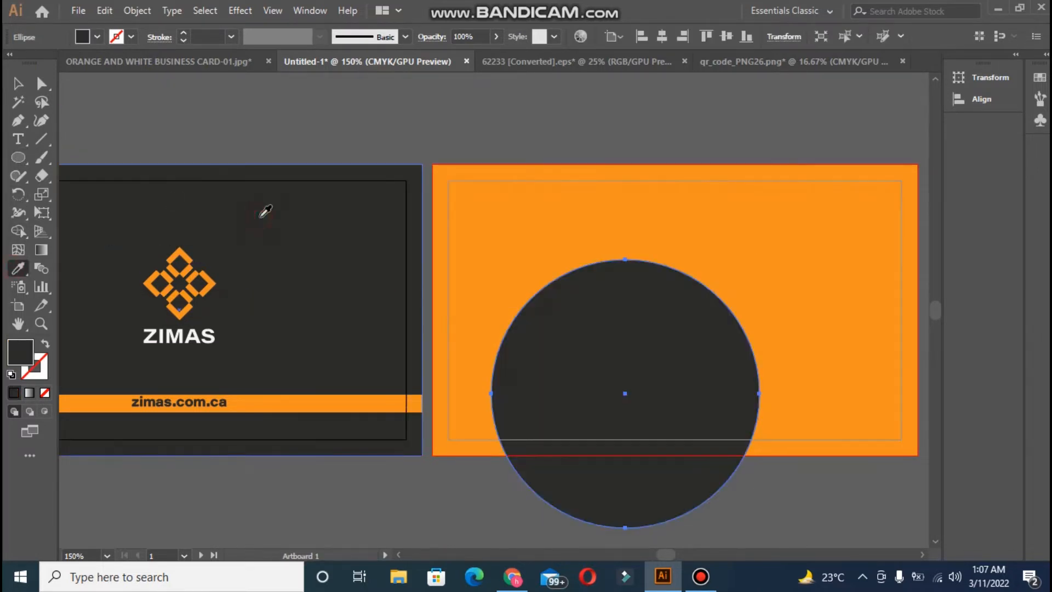
# Step: Enlarge the dark circle beyond the card's height and position it over the left part of the orange card
pyautogui.press('v')
pyautogui.moveTo(545, 354); pyautogui.dragTo(418, 295)
pyautogui.moveTo(632, 204); pyautogui.dragTo(682, 153)
pyautogui.moveTo(520, 224); pyautogui.dragTo(508, 221)
pyautogui.click(328, 88)
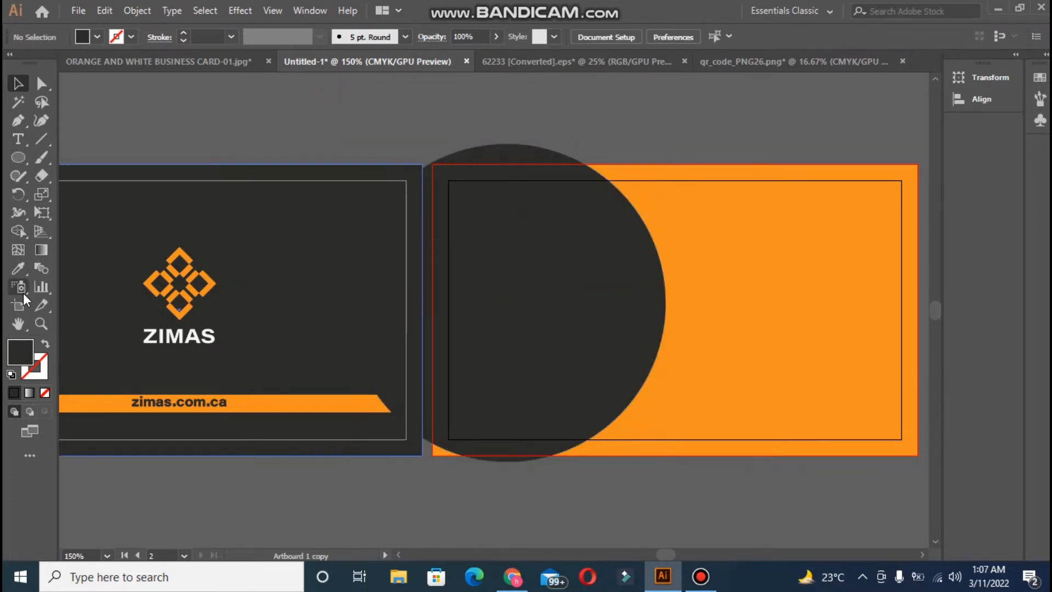
# Step: Move the second artboard with its circle farther right of the first card, to about X 6.73 in
pyautogui.click(18, 309)
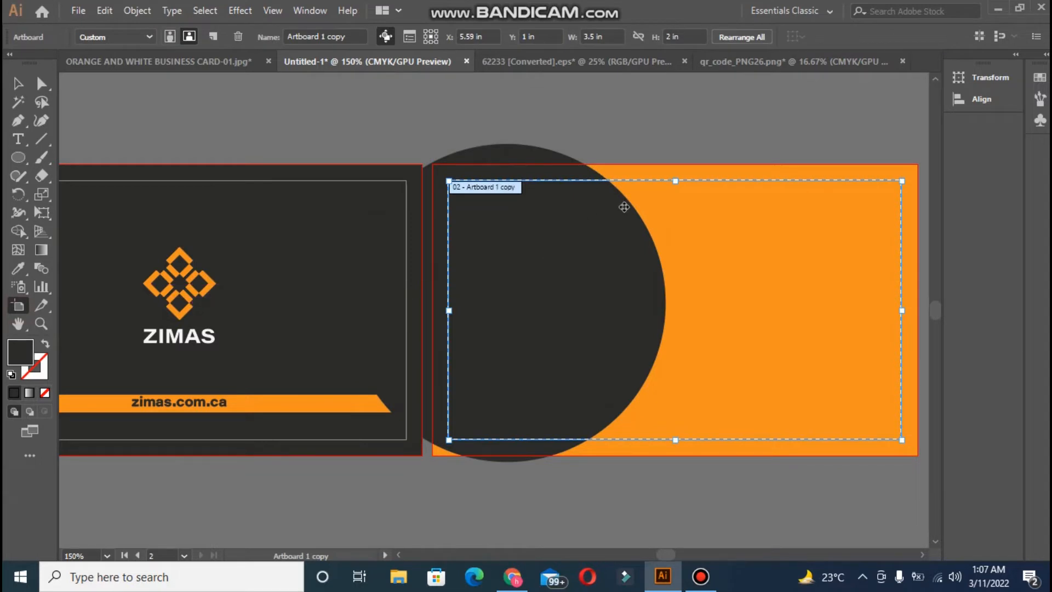
pyautogui.press('Right')
pyautogui.press('Right')
pyautogui.press('Right')
pyautogui.press('Right')
pyautogui.press('Right')
pyautogui.press('Right')
pyautogui.press('Right')
pyautogui.press('Right')
pyautogui.press('Right')
pyautogui.press('Right')
pyautogui.press('Right')
pyautogui.press('Right')
pyautogui.press('Right')
pyautogui.press('Right')
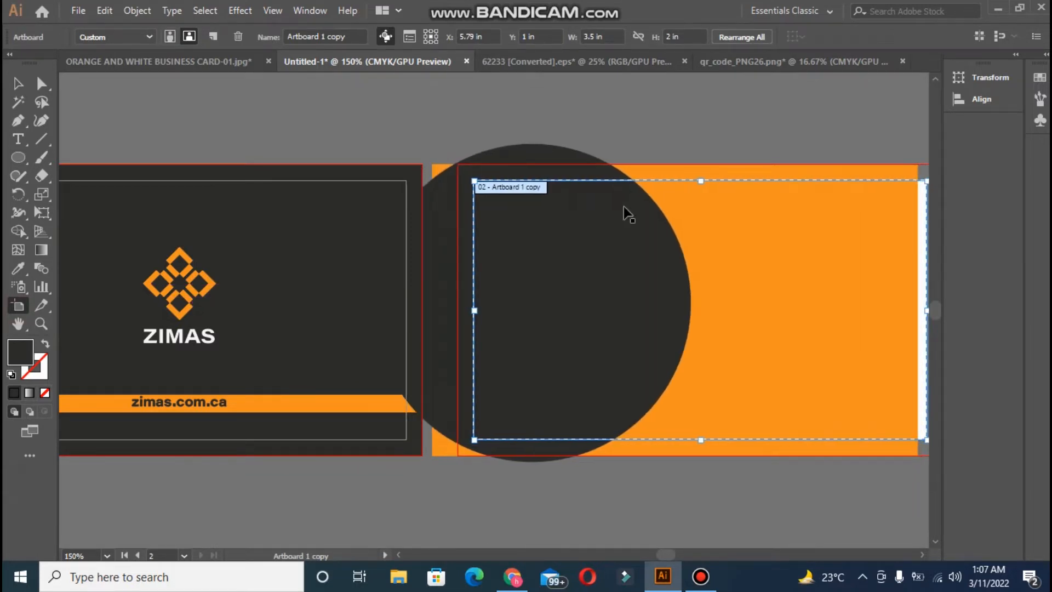
pyautogui.press('Left')
pyautogui.press('Left')
pyautogui.press('Left')
pyautogui.press('Left')
pyautogui.press('Left')
pyautogui.press('Left')
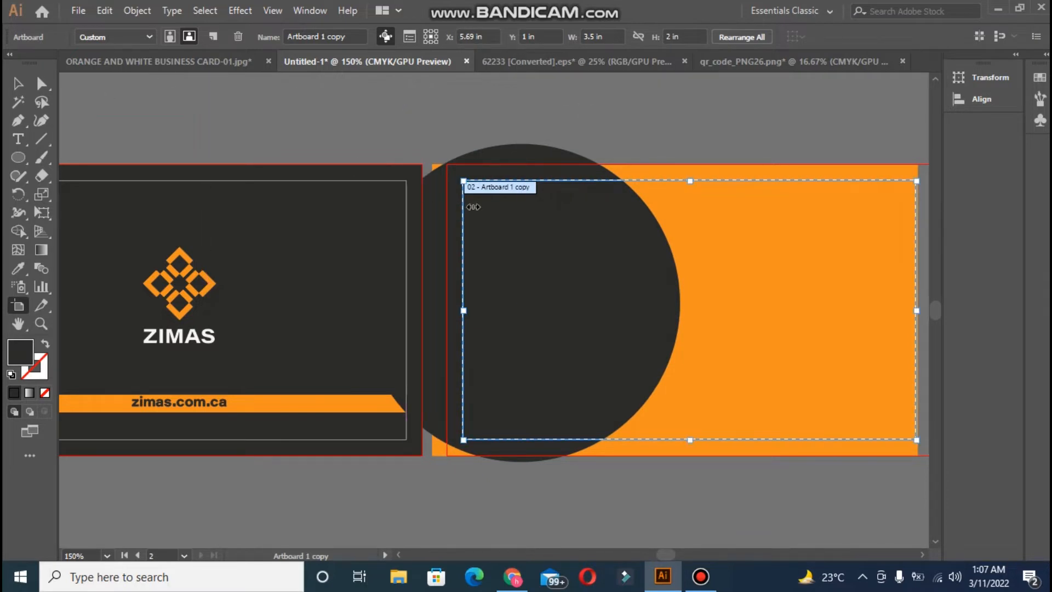
pyautogui.moveTo(499, 183); pyautogui.dragTo(622, 190)
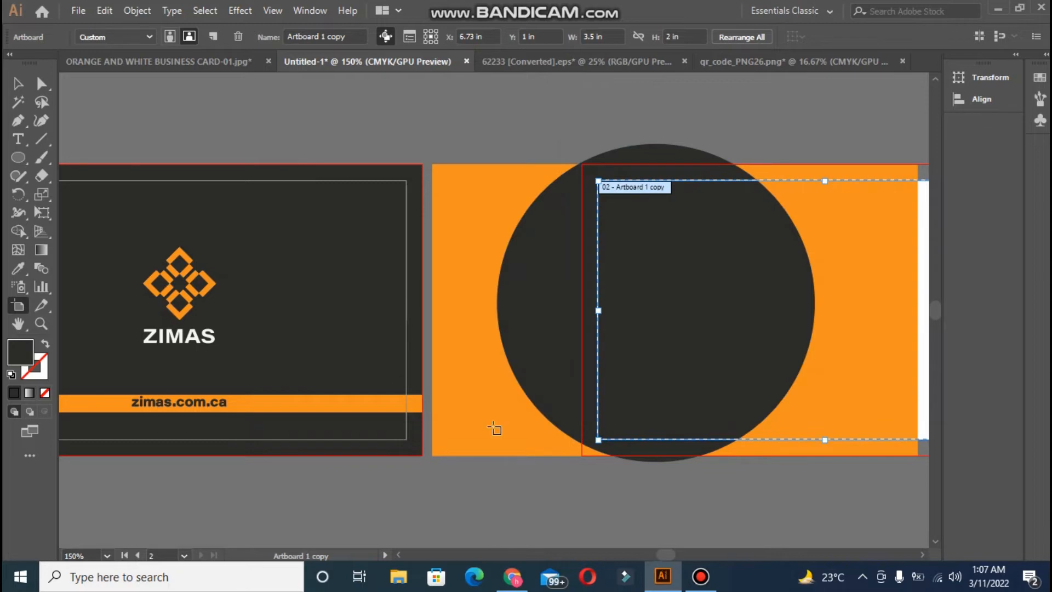
pyautogui.click(18, 83)
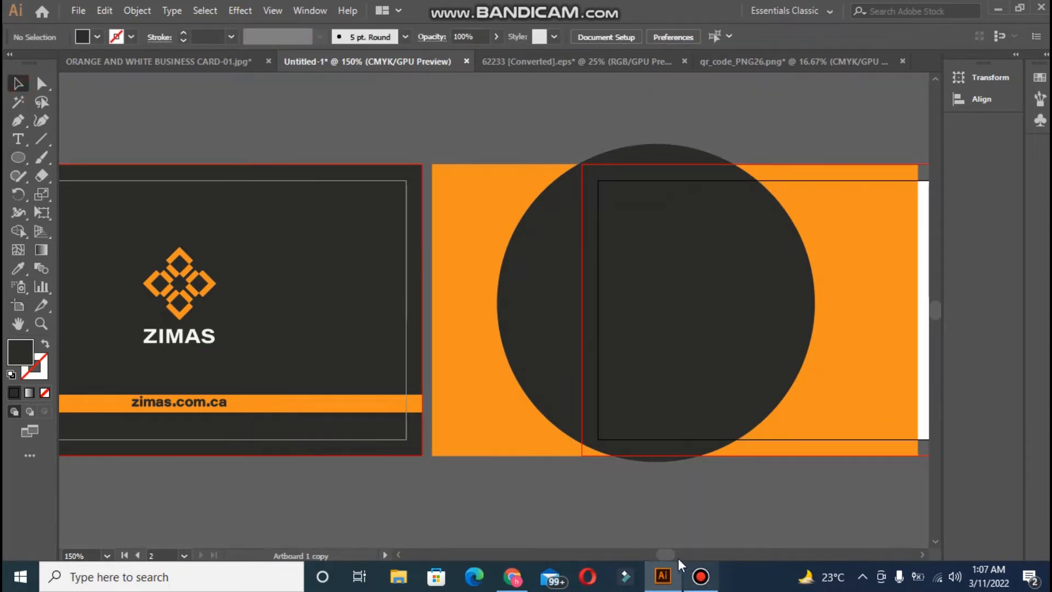
# Step: Align the orange rectangle with the second artboard's bleed and shift the dark circle slightly left and down to centre it vertically on the card
pyautogui.moveTo(666, 553)
pyautogui.mouseDown()
pyautogui.moveTo(678, 554)
pyautogui.moveTo(670, 554)
pyautogui.mouseUp()
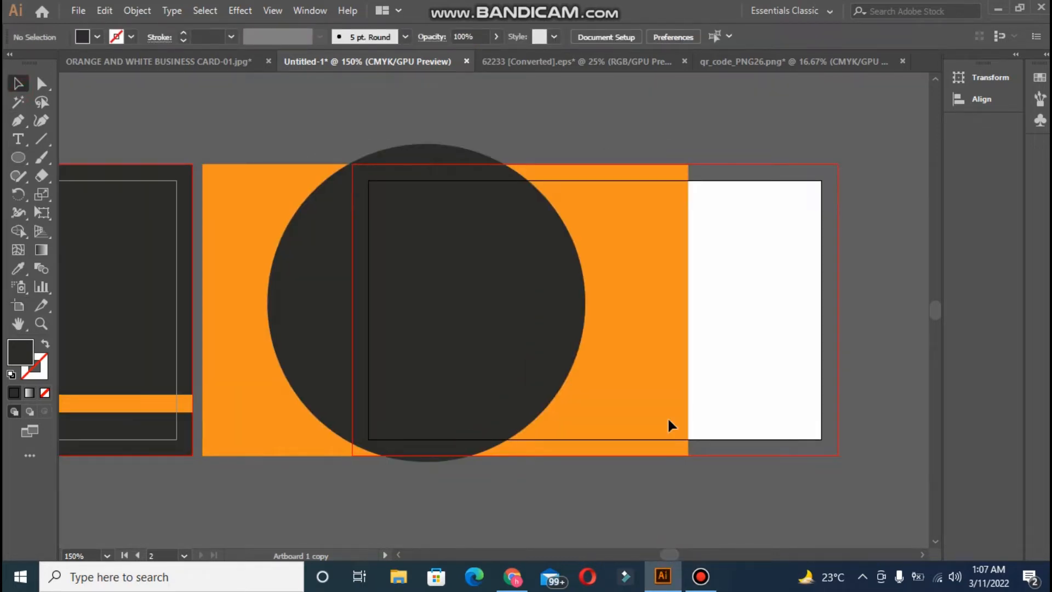
pyautogui.moveTo(673, 357); pyautogui.dragTo(812, 363)
pyautogui.moveTo(820, 357); pyautogui.dragTo(820, 357)
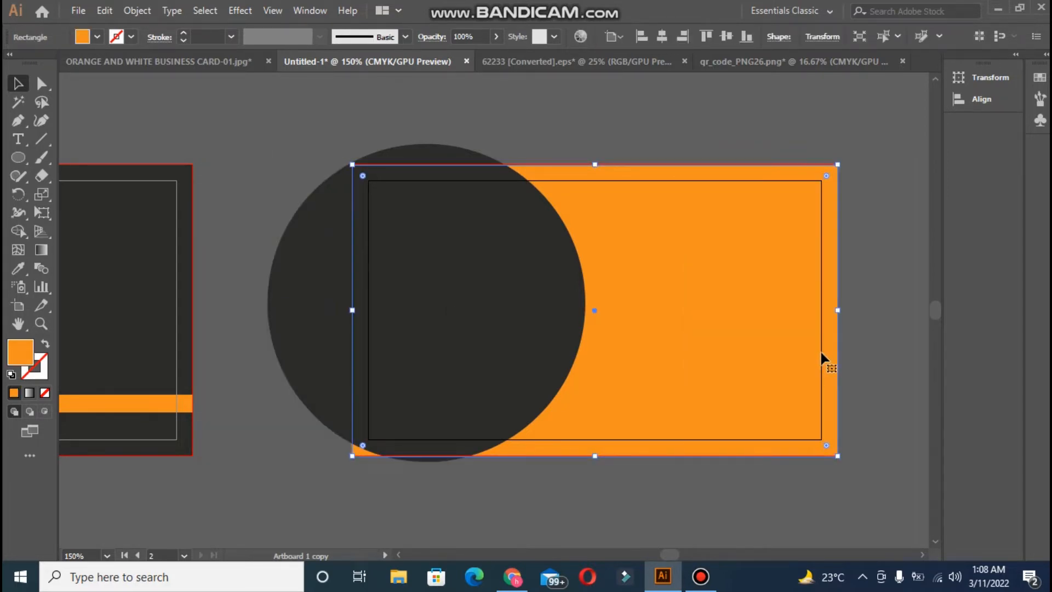
pyautogui.click(869, 367)
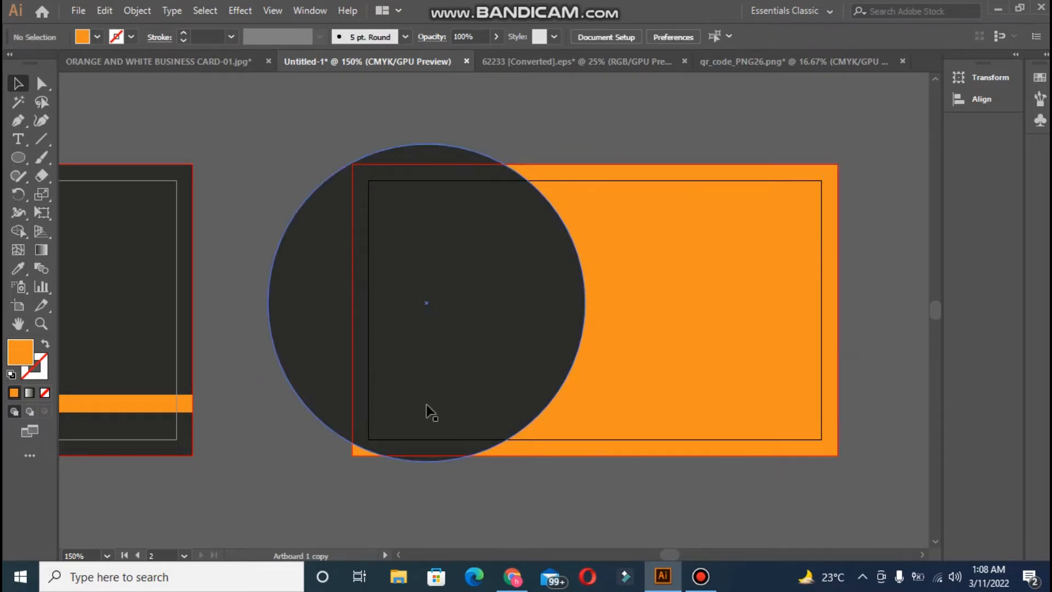
pyautogui.moveTo(431, 412); pyautogui.dragTo(416, 418)
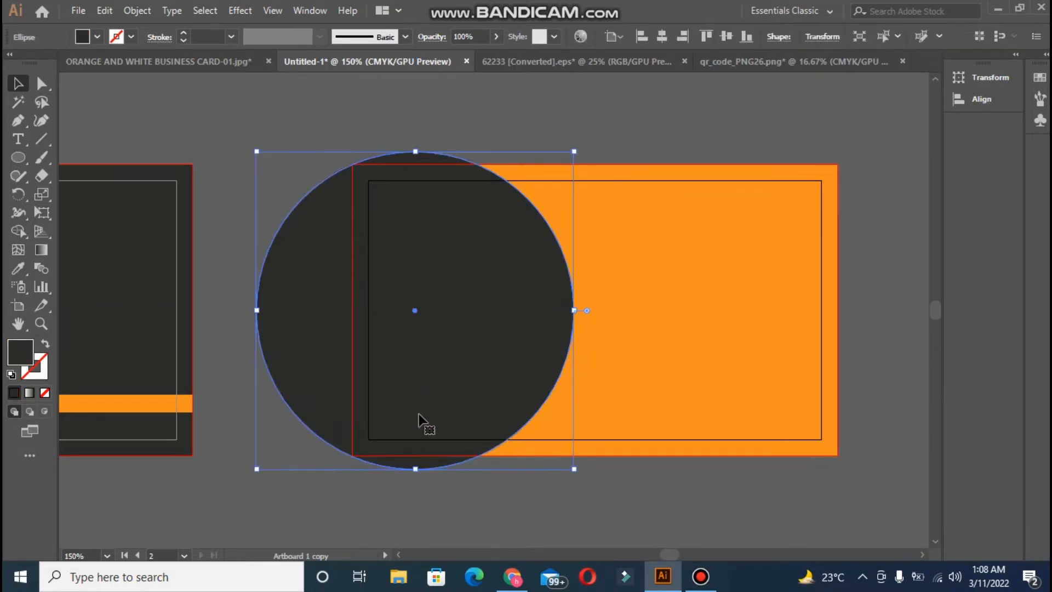
# Step: Move the dark circle farther left and slightly down so less of it covers the orange card
pyautogui.click(863, 403)
pyautogui.moveTo(417, 372); pyautogui.dragTo(394, 378)
pyautogui.click(887, 406)
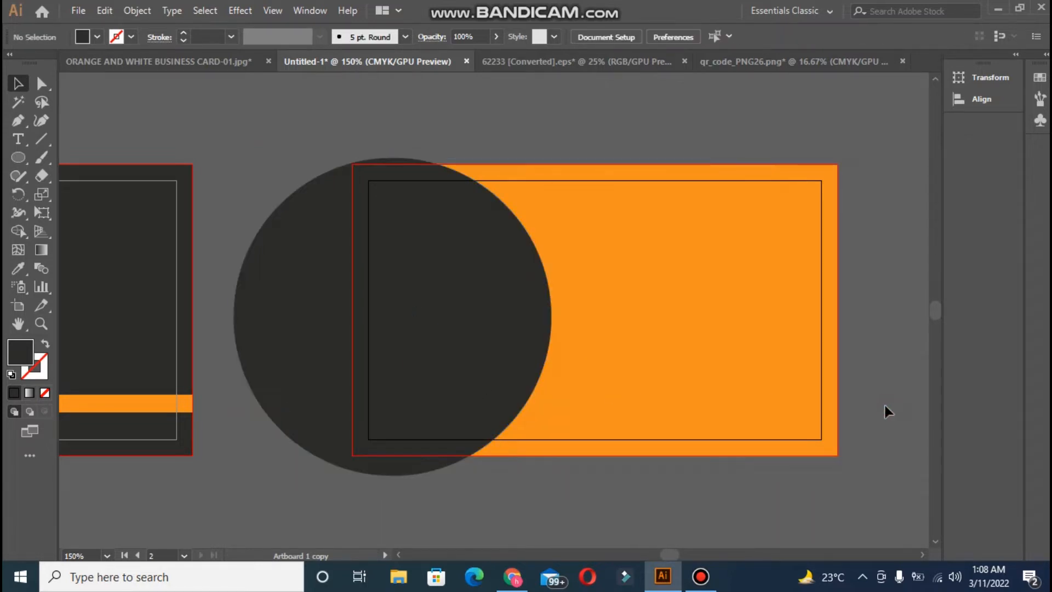
pyautogui.moveTo(478, 359); pyautogui.dragTo(474, 355)
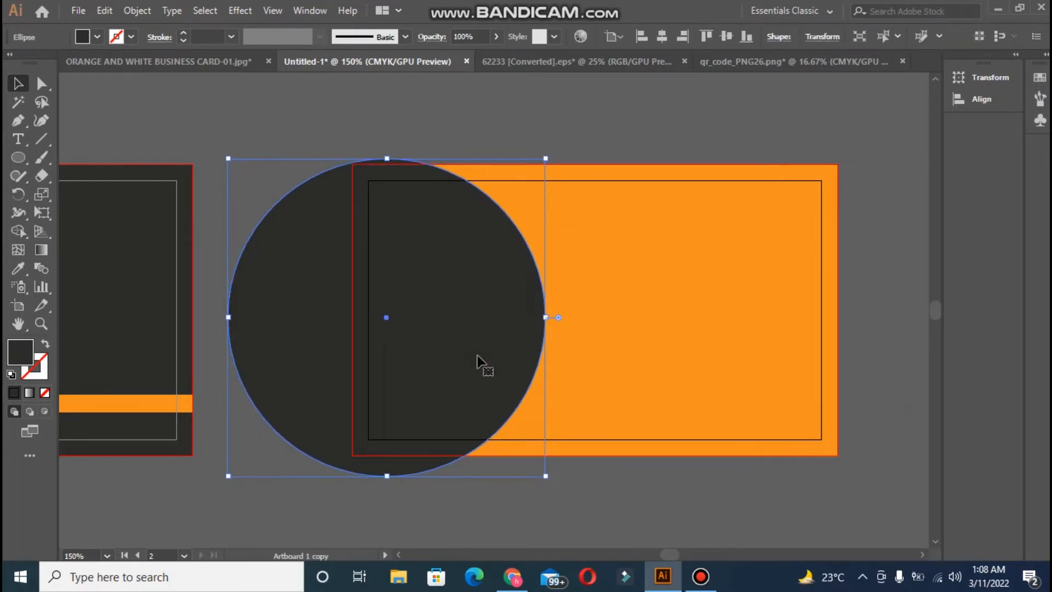
pyautogui.click(913, 406)
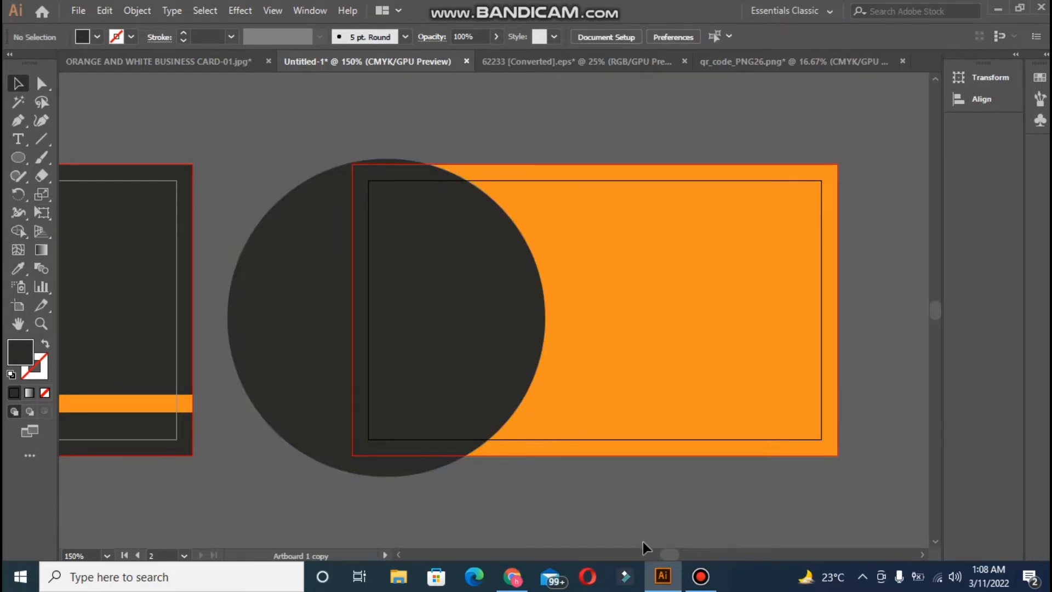
# Step: Add the cardholder's full name as text near the orange card's upper right corner and set its font size to 11 pt
pyautogui.moveTo(666, 553); pyautogui.dragTo(667, 553)
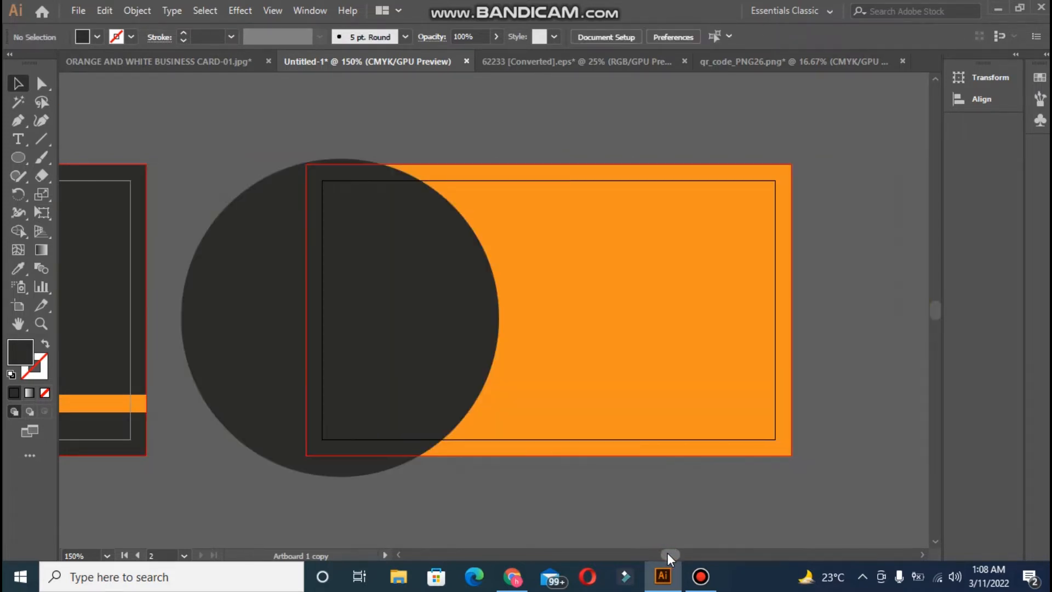
pyautogui.click(19, 139)
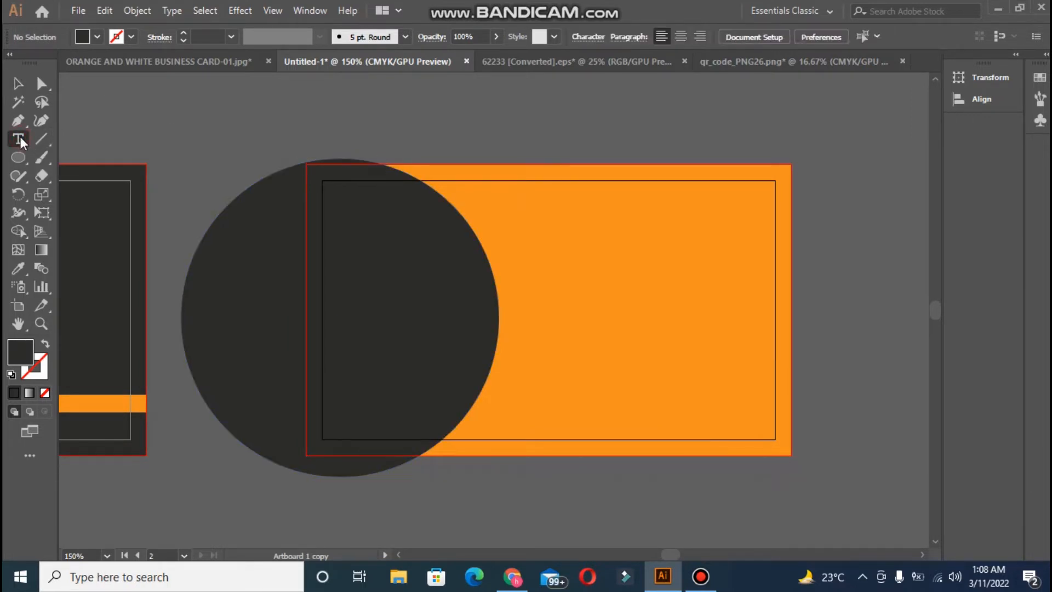
pyautogui.click(611, 211)
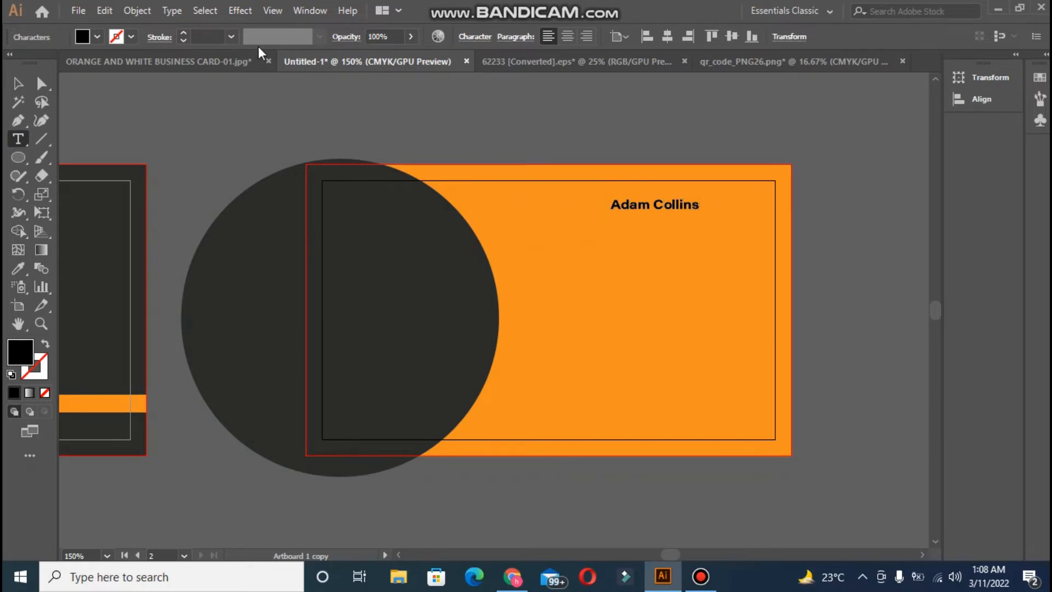
pyautogui.click(18, 83)
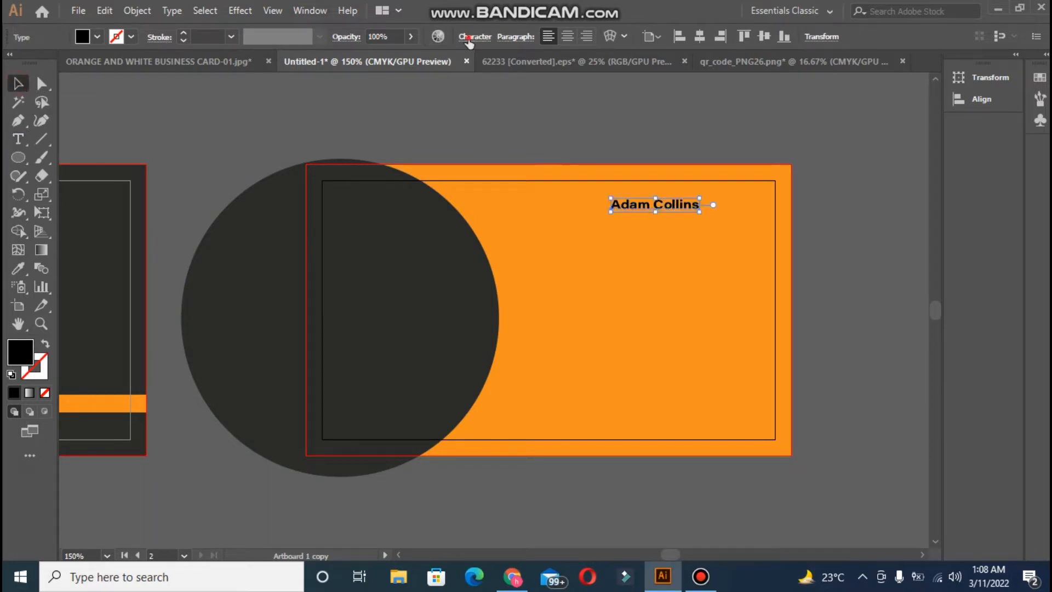
pyautogui.click(469, 36)
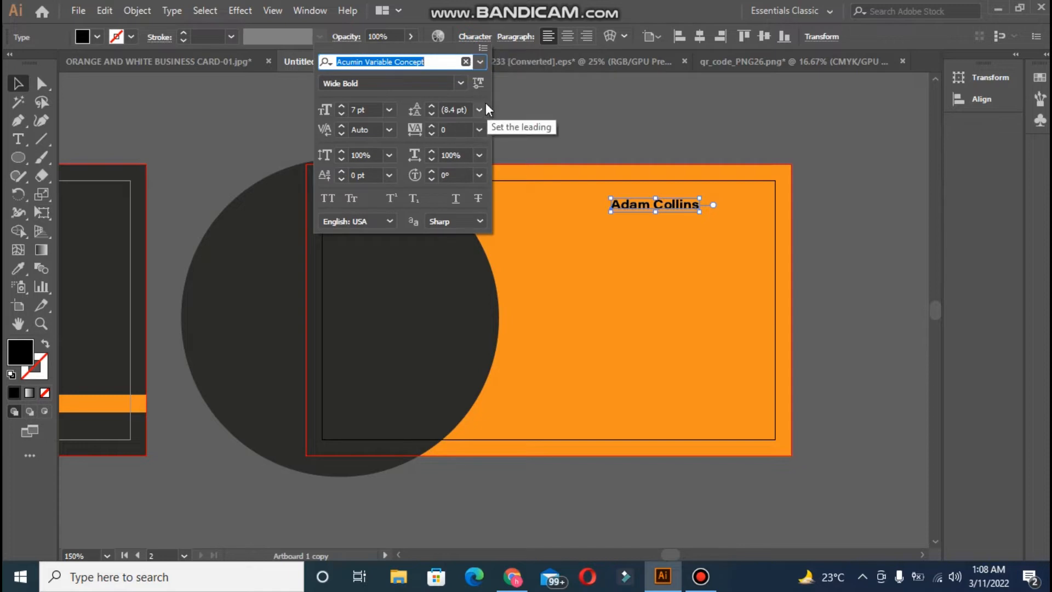
pyautogui.click(461, 85)
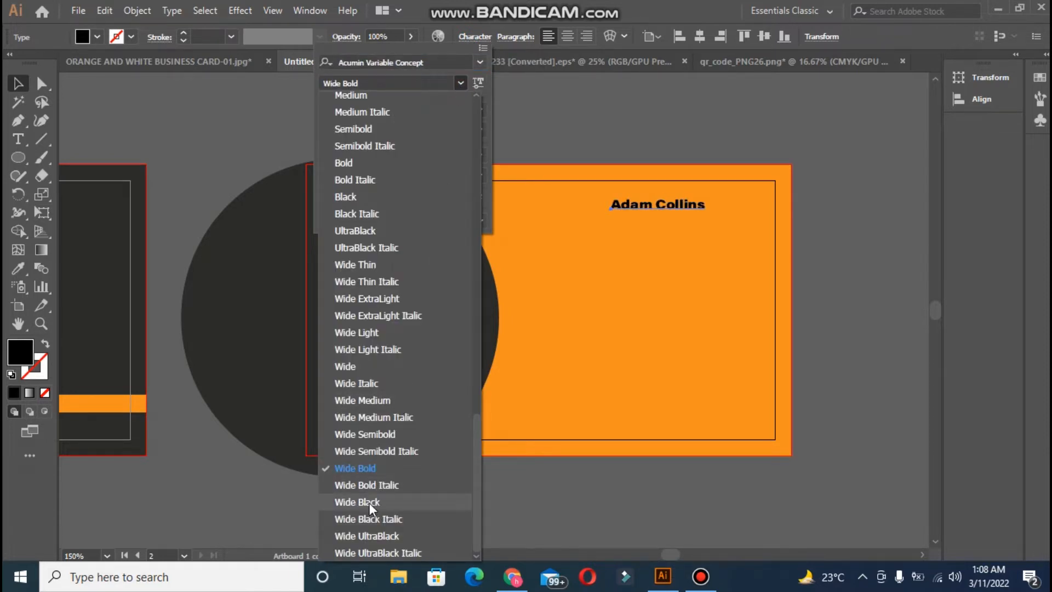
pyautogui.click(461, 84)
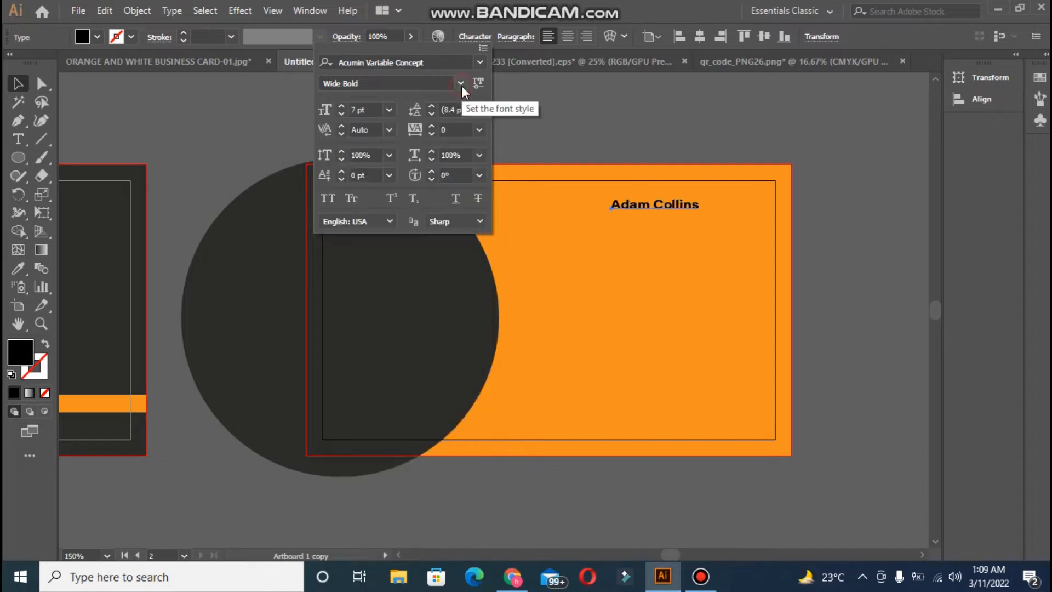
pyautogui.click(341, 106)
pyautogui.click(341, 106)
pyautogui.click(340, 107)
pyautogui.click(341, 106)
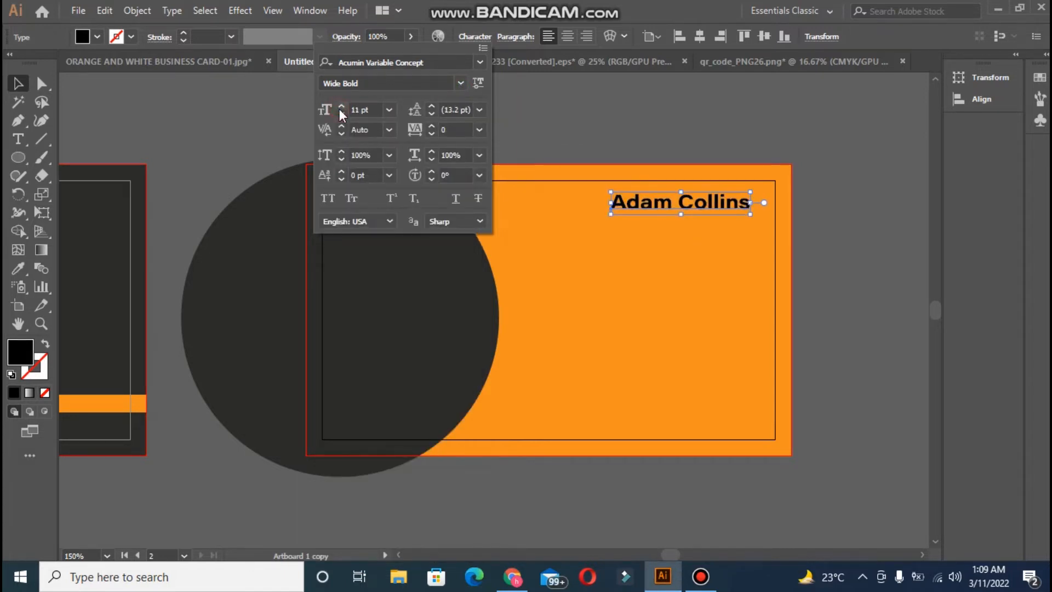
# Step: Recolour the name with the dark grey sampled from the circle and shift it slightly left and down inside the safe margin
pyautogui.click(18, 272)
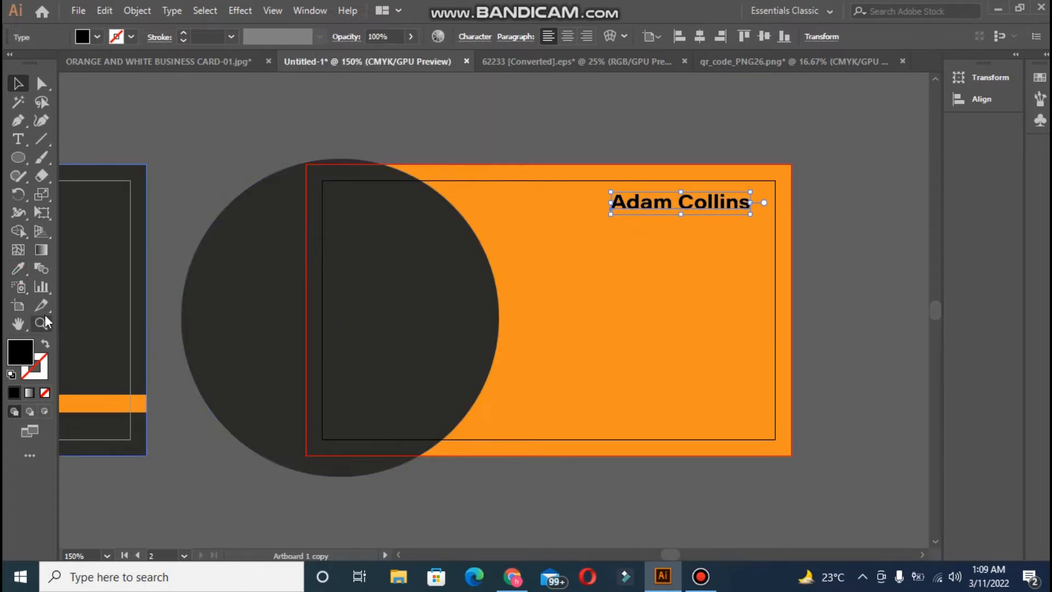
pyautogui.click(24, 274)
pyautogui.click(354, 277)
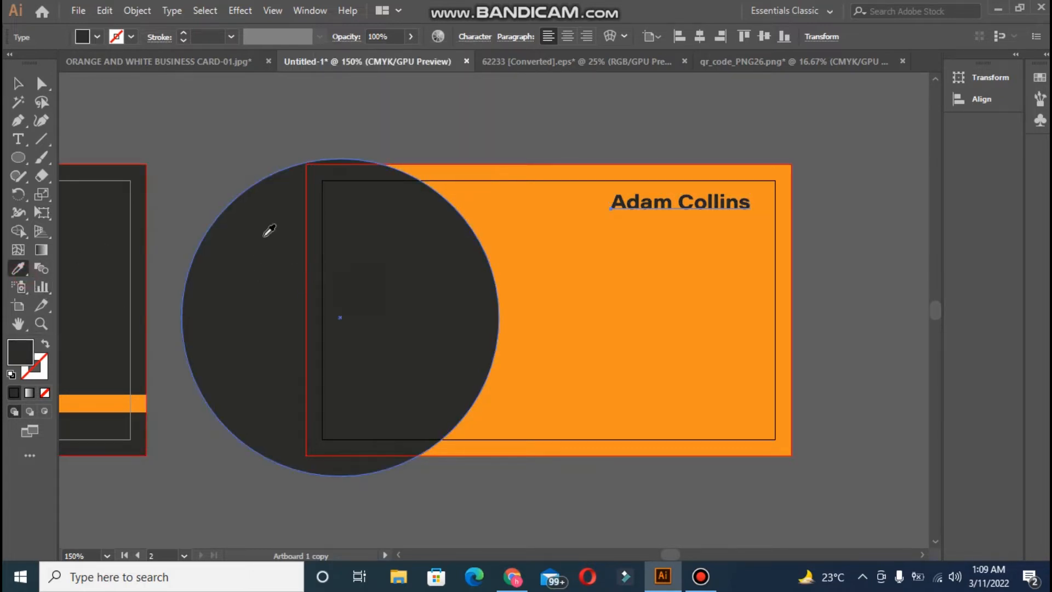
pyautogui.click(17, 83)
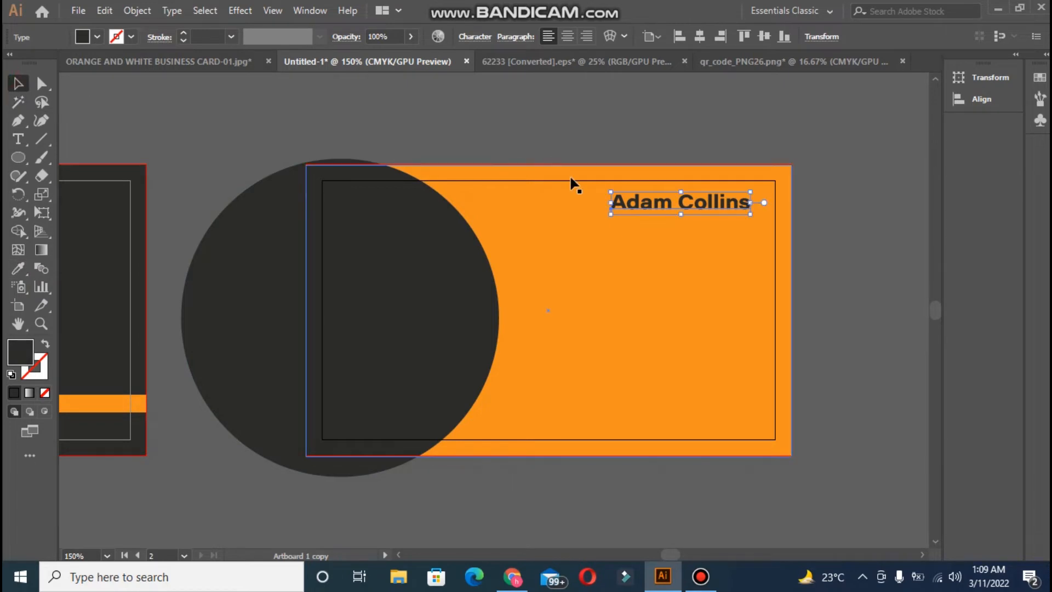
pyautogui.click(656, 210)
pyautogui.moveTo(635, 204); pyautogui.dragTo(626, 209)
pyautogui.click(628, 131)
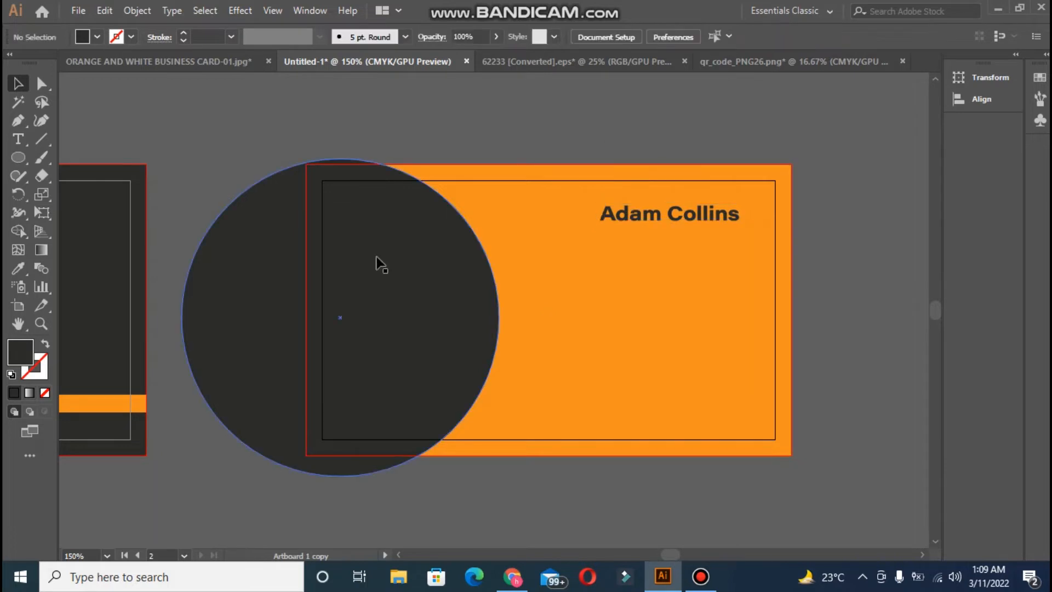
# Step: Add the job title text "Head of Marketing" just below the name on the orange card
pyautogui.click(18, 138)
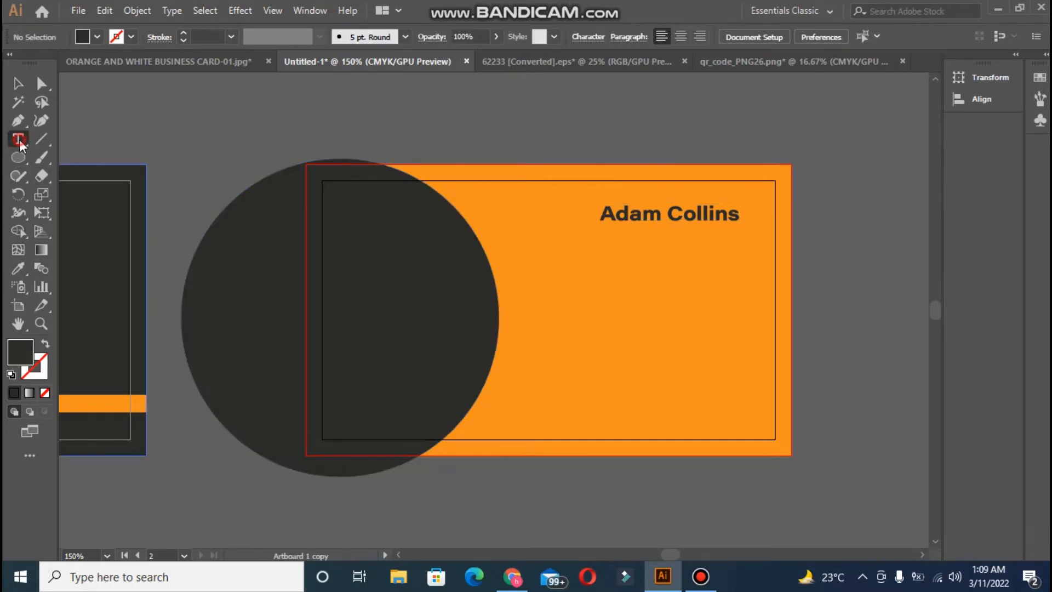
pyautogui.click(635, 239)
pyautogui.press('BackSpace')
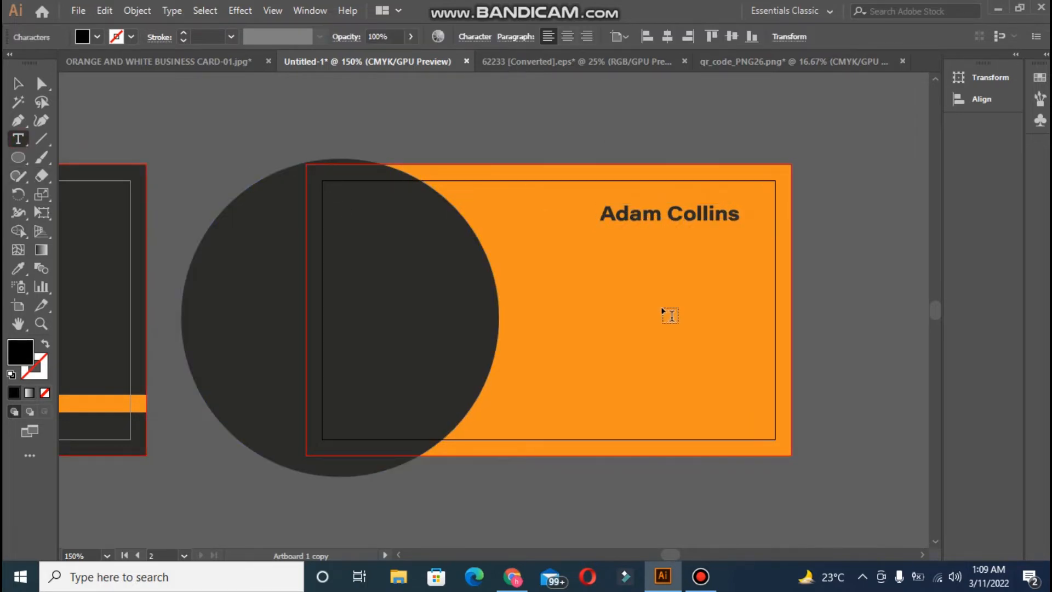
pyautogui.write('Head of Ma')
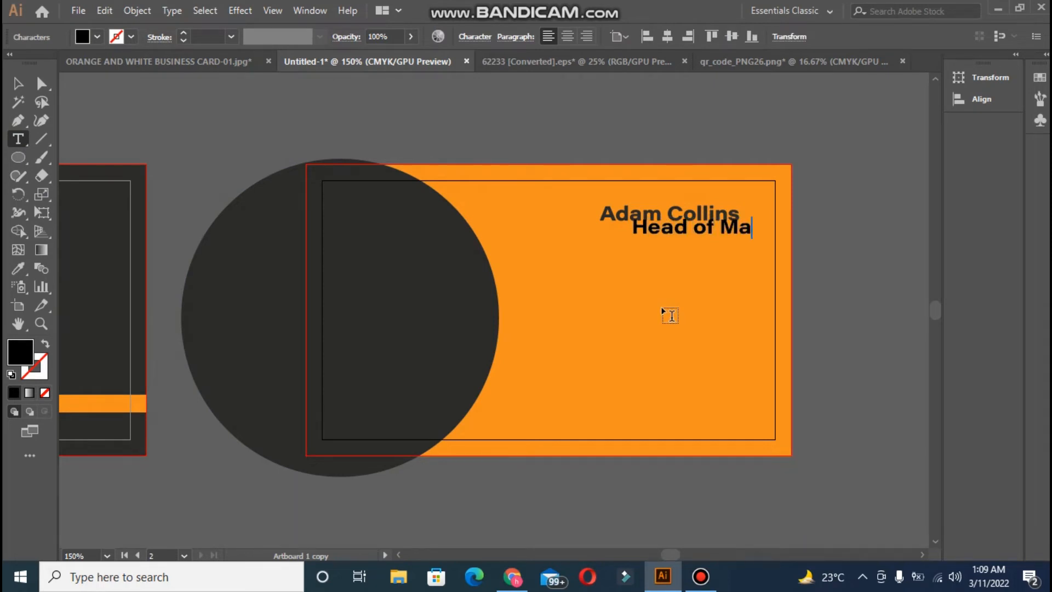
pyautogui.press('BackSpace')
pyautogui.write('r')
pyautogui.press('BackSpace')
pyautogui.write('arketing')
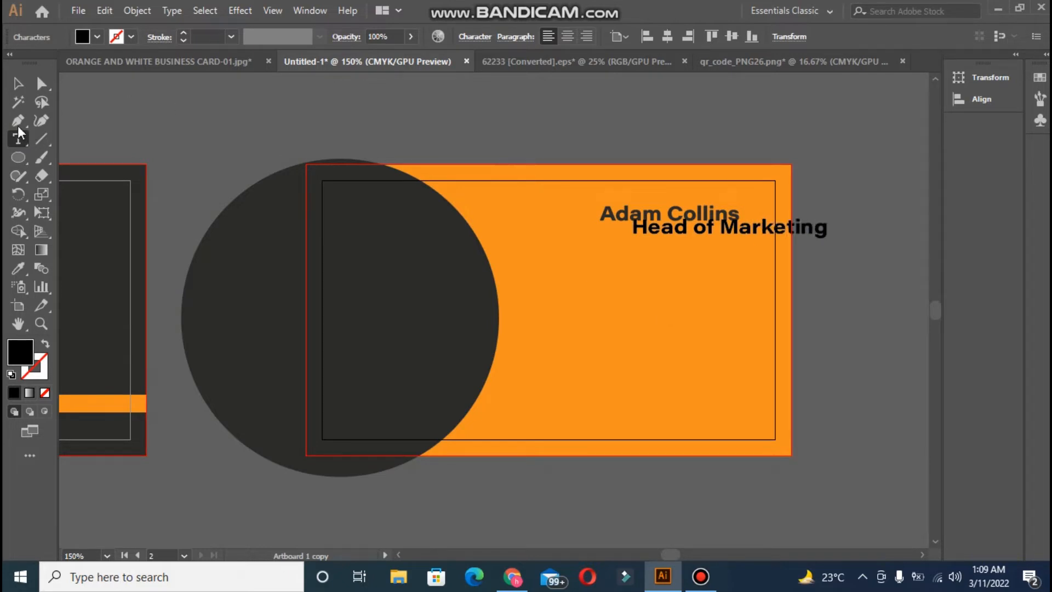
# Step: Set the job title's font style to Wide Semibold and its size to 6 pt
pyautogui.click(18, 84)
pyautogui.click(467, 40)
pyautogui.click(460, 84)
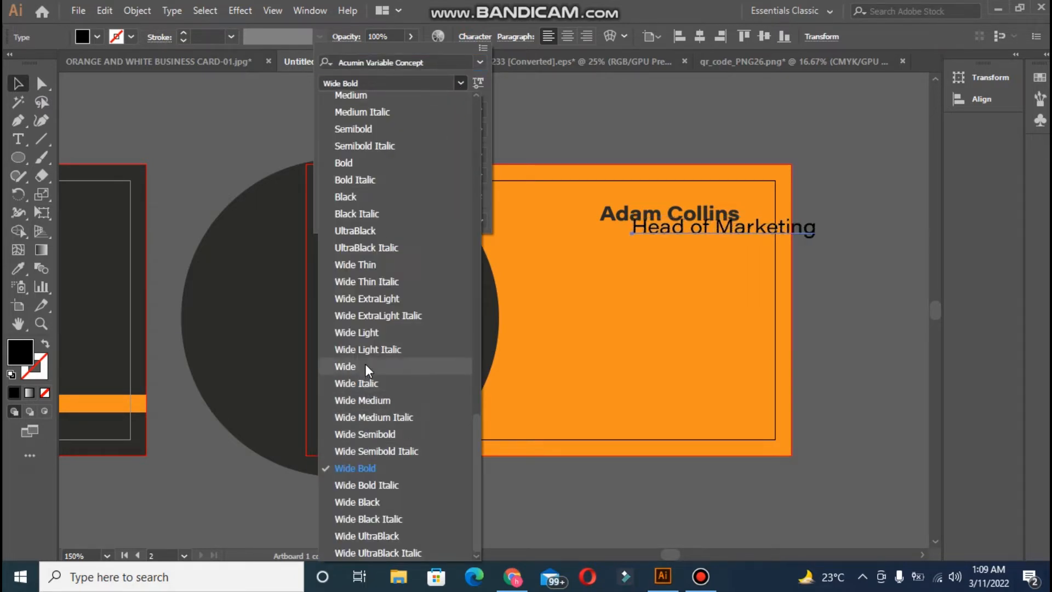
pyautogui.click(365, 434)
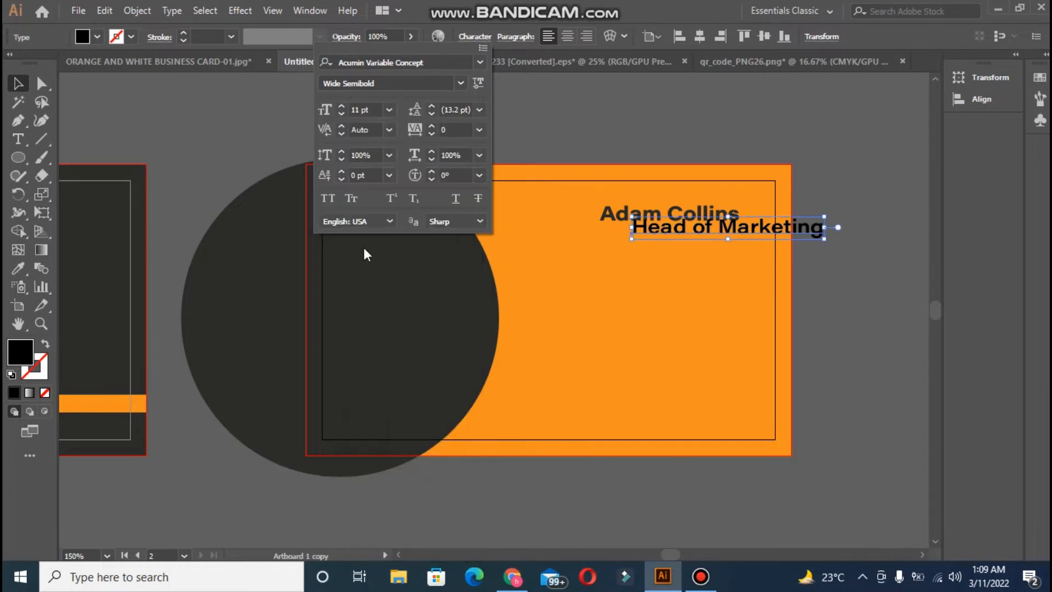
pyautogui.click(342, 113)
pyautogui.click(341, 114)
pyautogui.click(342, 113)
pyautogui.click(341, 113)
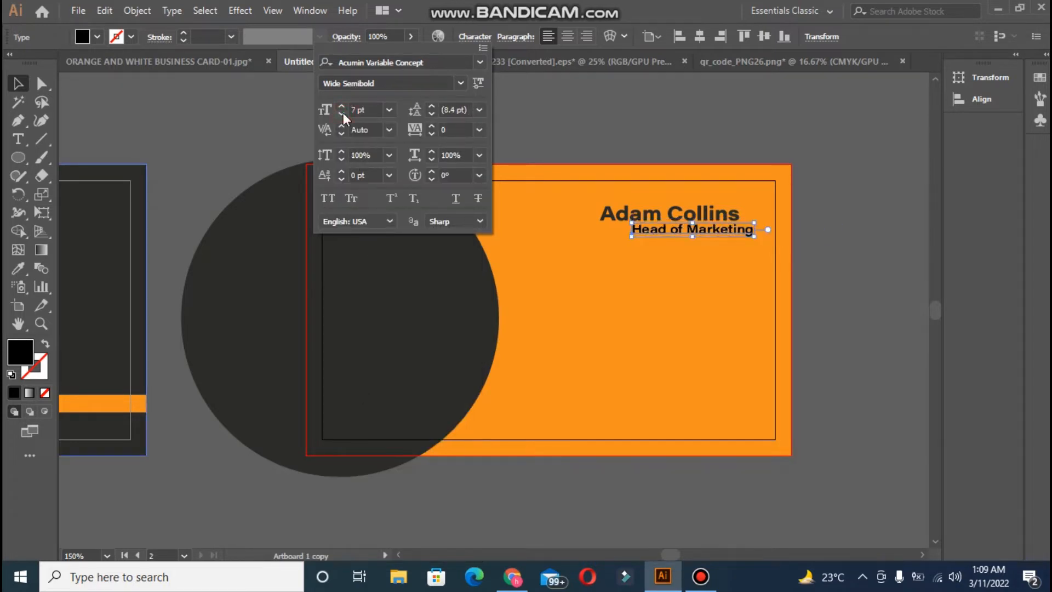
pyautogui.click(341, 114)
pyautogui.press('Escape')
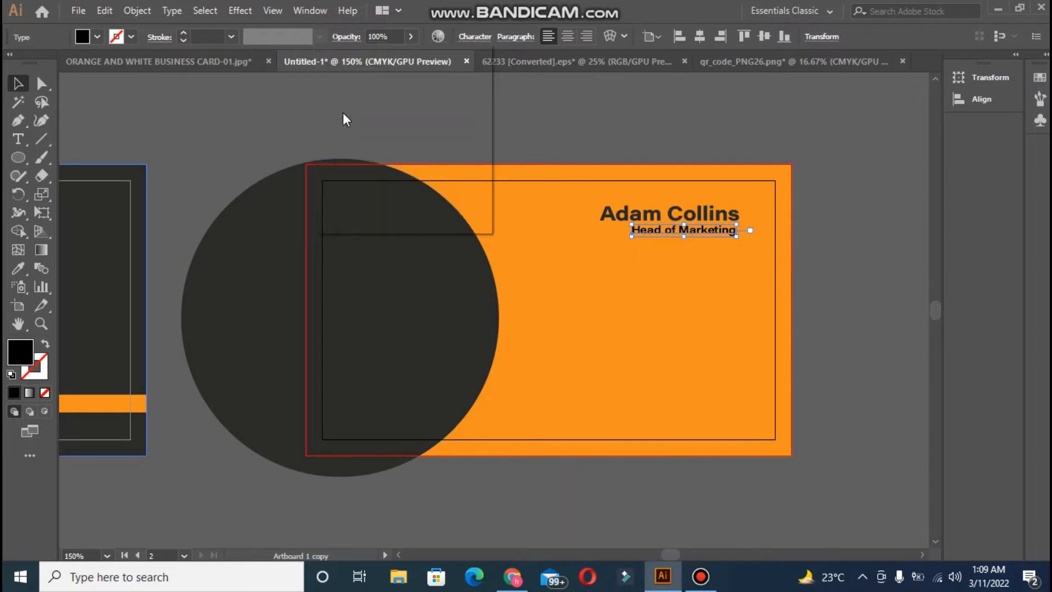
# Step: Nudge the job title right until its right end lines up with the end of the name
pyautogui.press('Right')
pyautogui.press('Right')
pyautogui.press('Right')
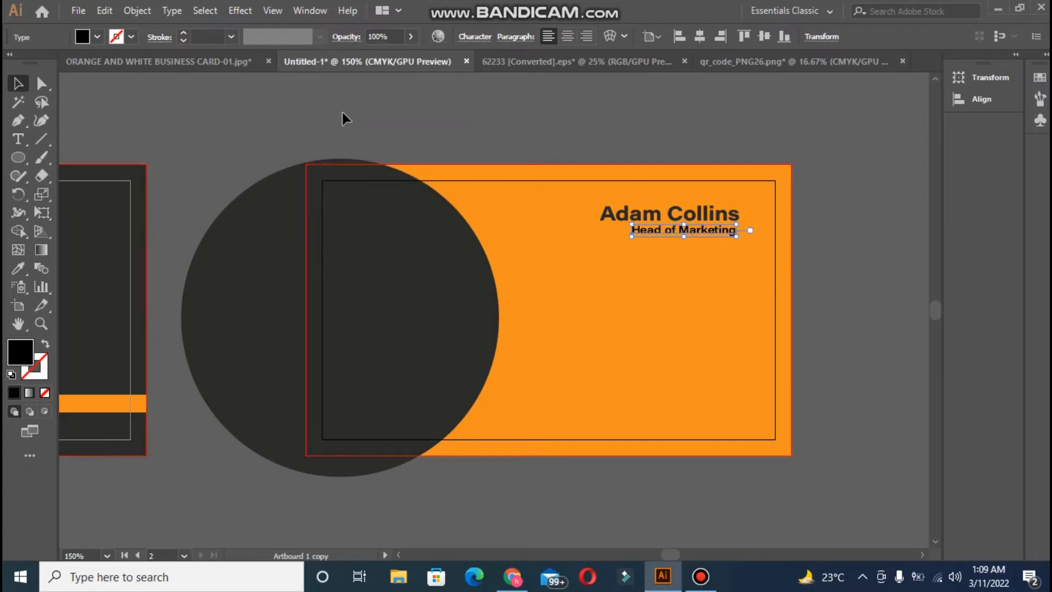
pyautogui.press('Right')
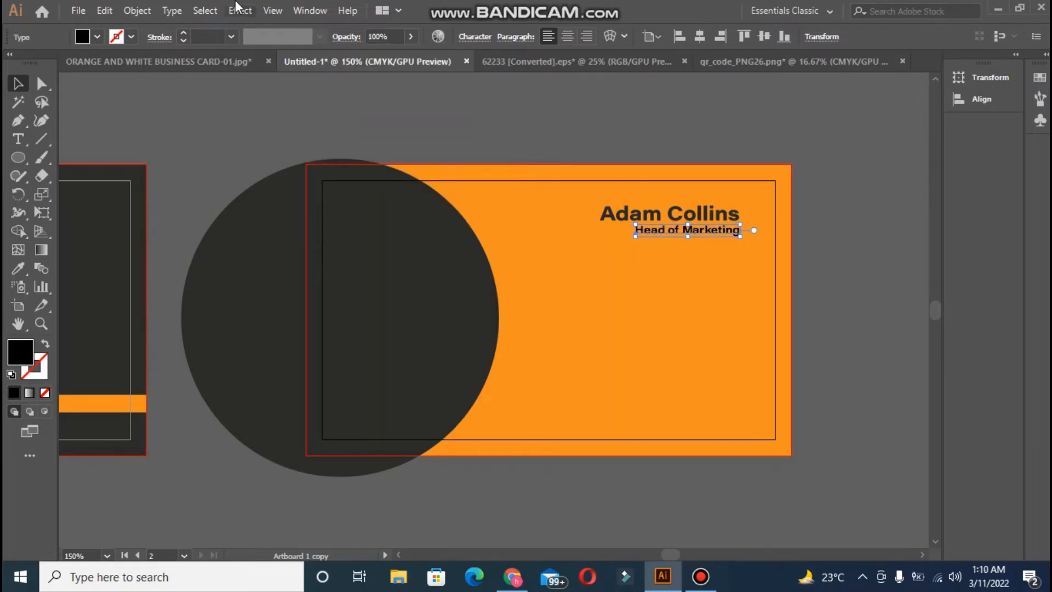
# Step: Set the job title's tracking to 3, increase its vertical scale slightly, and nudge it left to realign it with the name
pyautogui.click(481, 39)
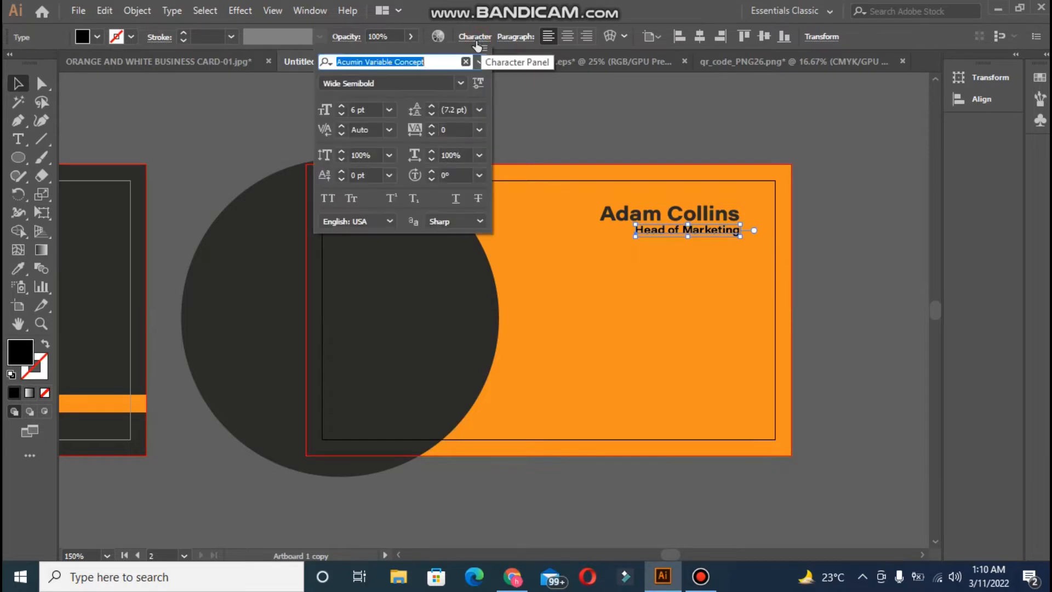
pyautogui.click(431, 126)
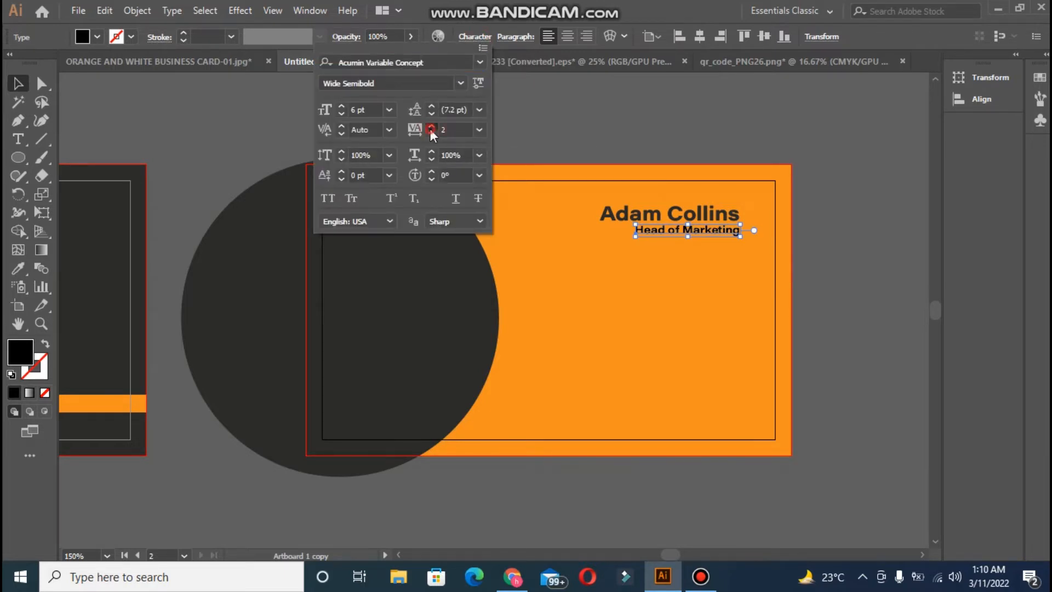
pyautogui.click(432, 126)
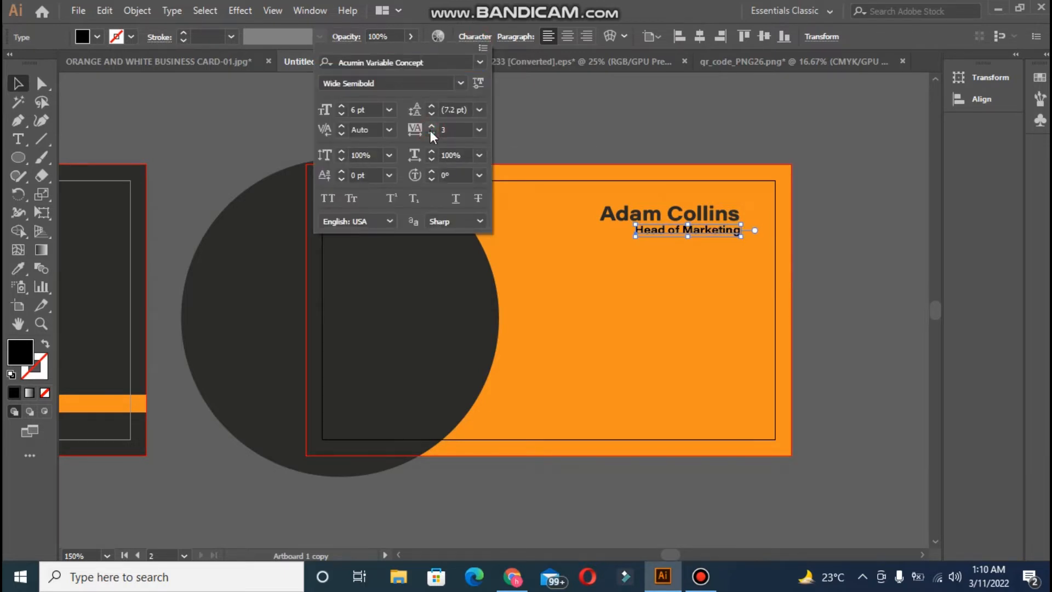
pyautogui.click(342, 152)
pyautogui.press('Return')
pyautogui.press('Down')
pyautogui.press('Up')
pyautogui.press('Left')
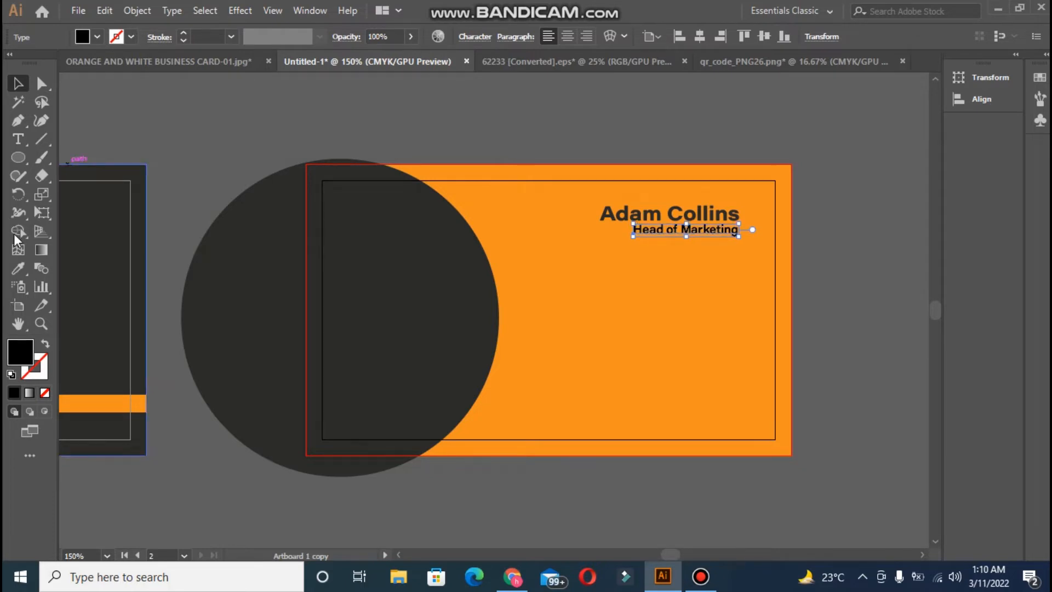
# Step: Recolour the job title with the dark grey sampled from the circle
pyautogui.click(18, 268)
pyautogui.click(267, 271)
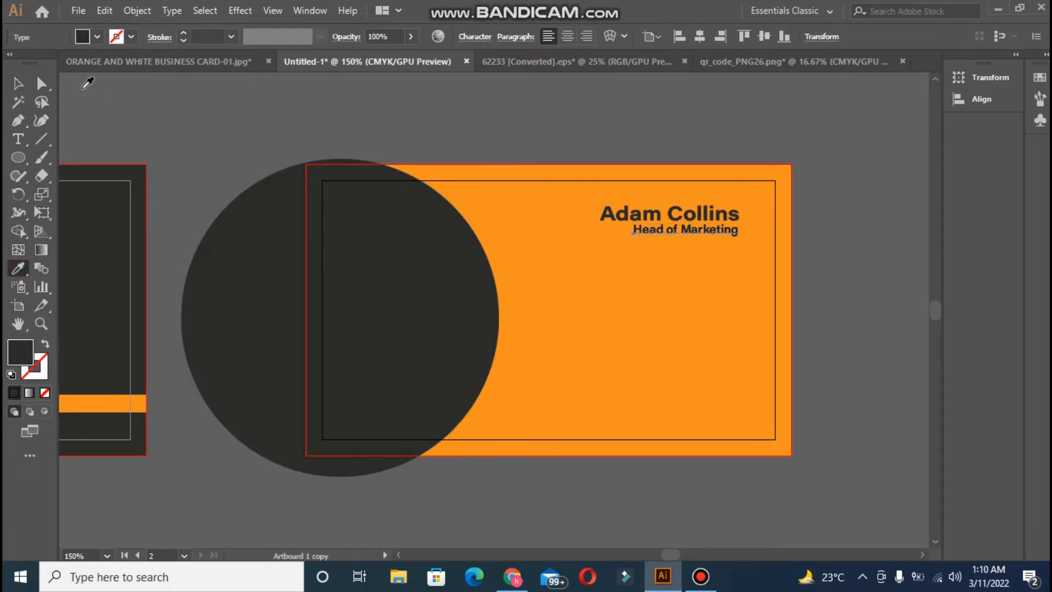
pyautogui.click(18, 83)
pyautogui.click(113, 116)
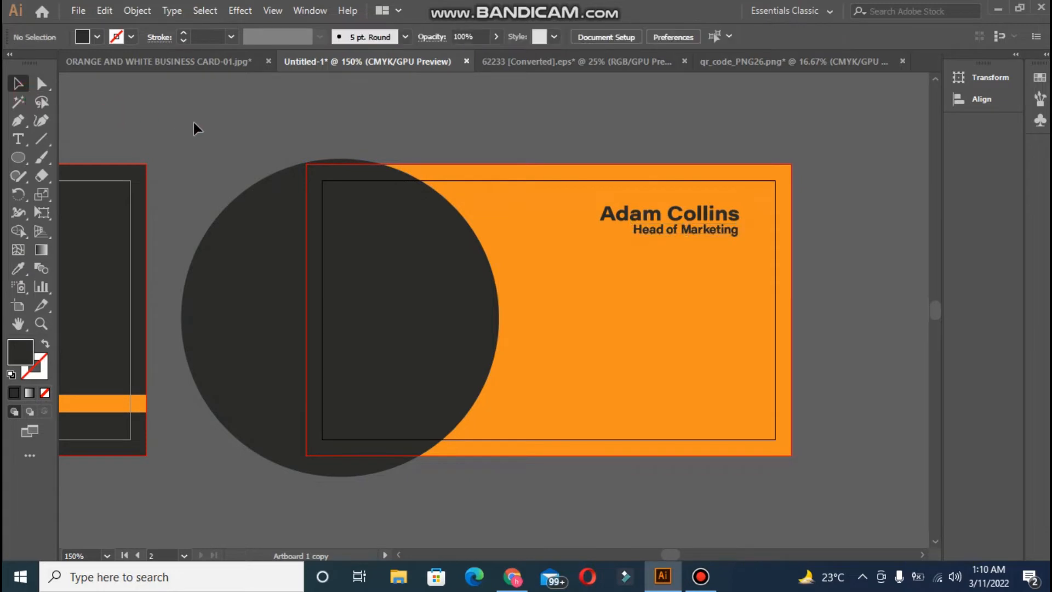
# Step: Stretch the job title slightly taller and nudge it down to widen the gap below the name
pyautogui.click(661, 233)
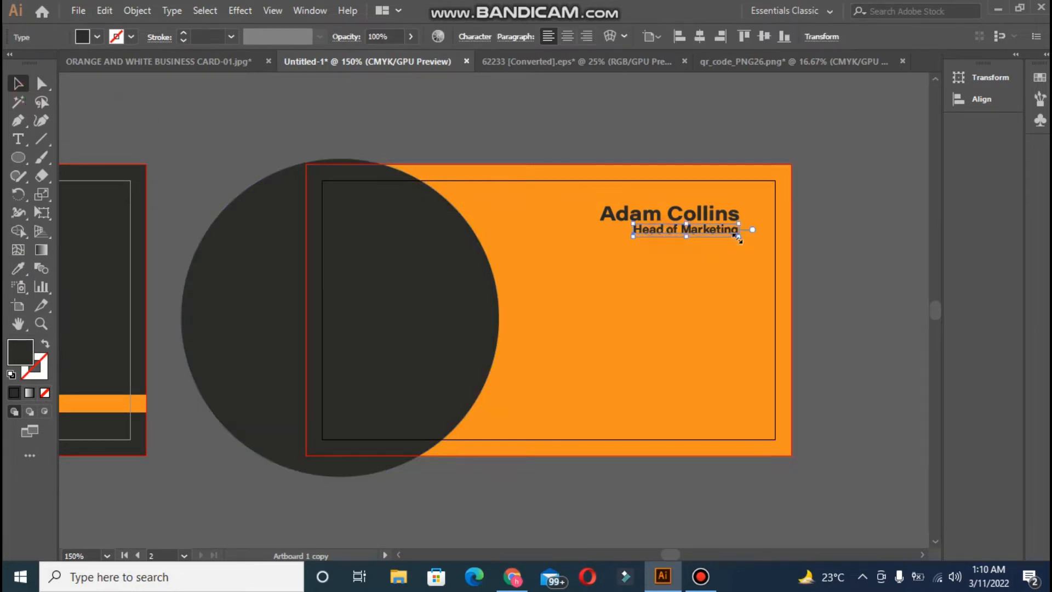
pyautogui.moveTo(737, 237); pyautogui.dragTo(740, 242)
pyautogui.click(663, 144)
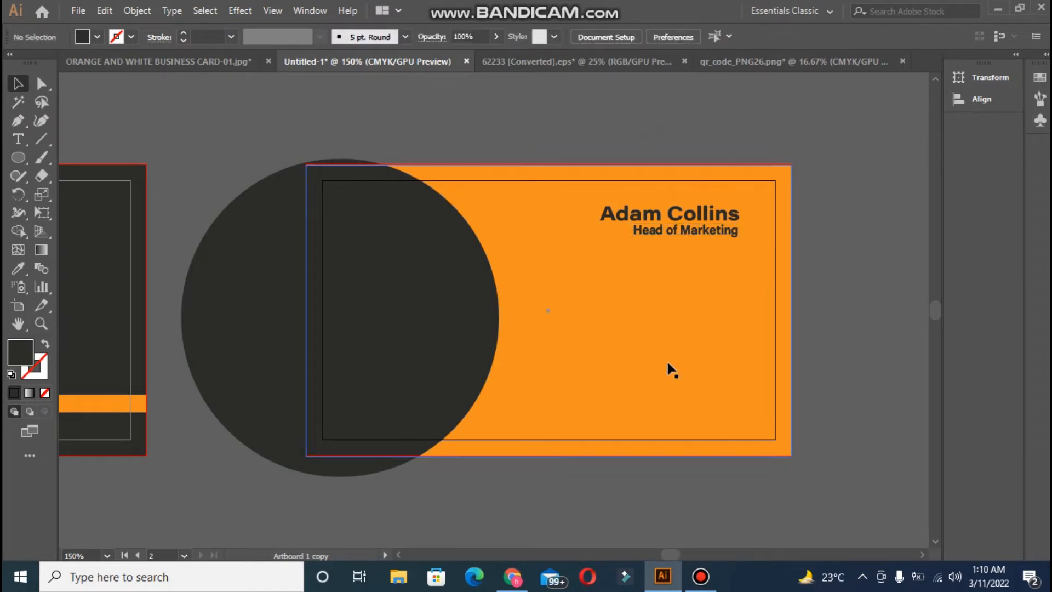
pyautogui.click(704, 233)
pyautogui.press('Down')
pyautogui.press('Down')
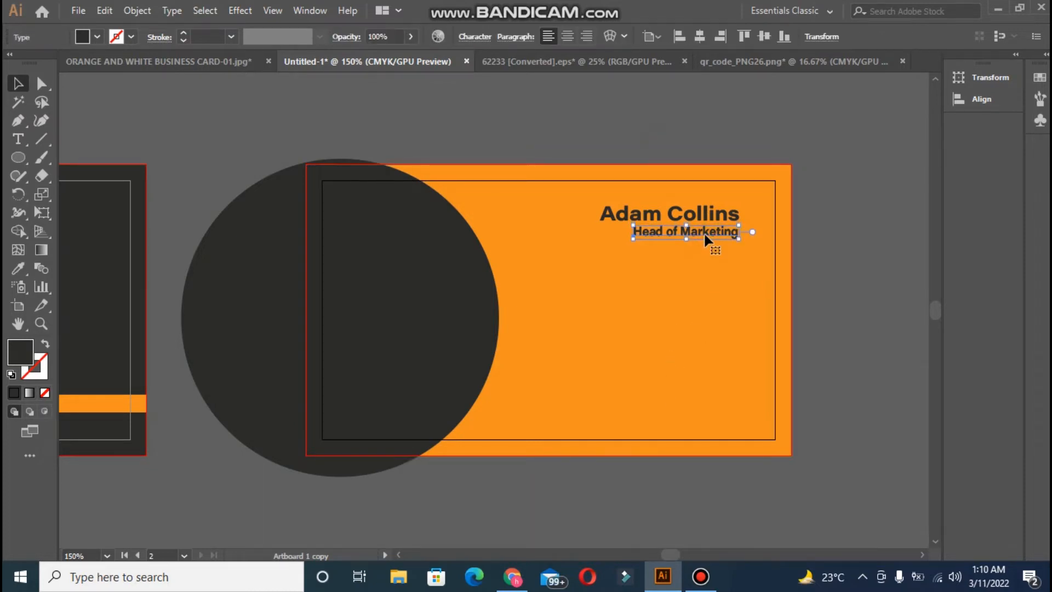
pyautogui.click(696, 134)
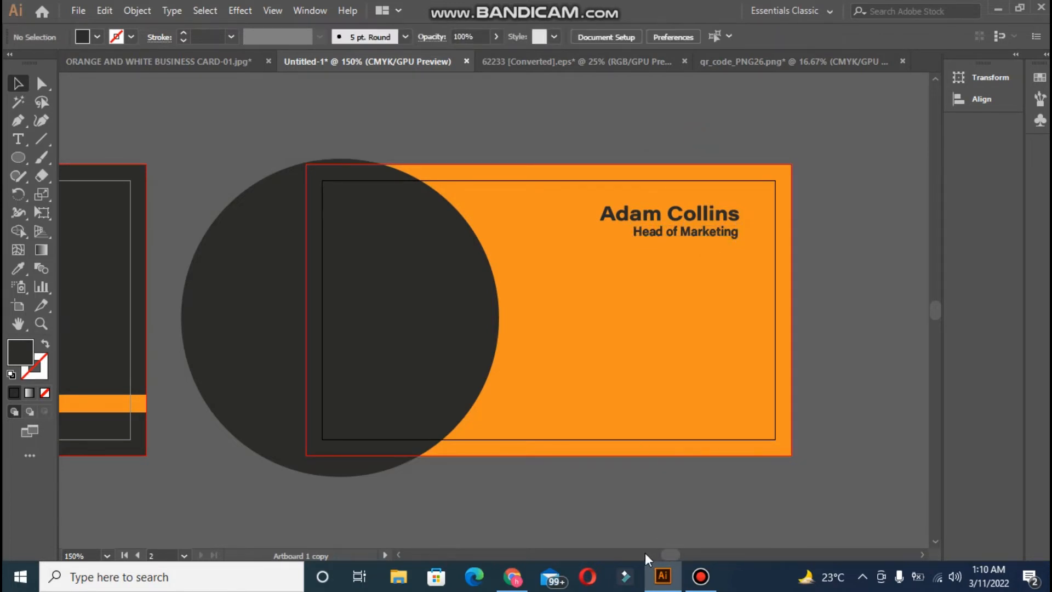
# Step: Move the QR code onto the dark circle of the second card side and bring it to the front
pyautogui.moveTo(669, 555); pyautogui.dragTo(655, 553)
pyautogui.click(102, 131)
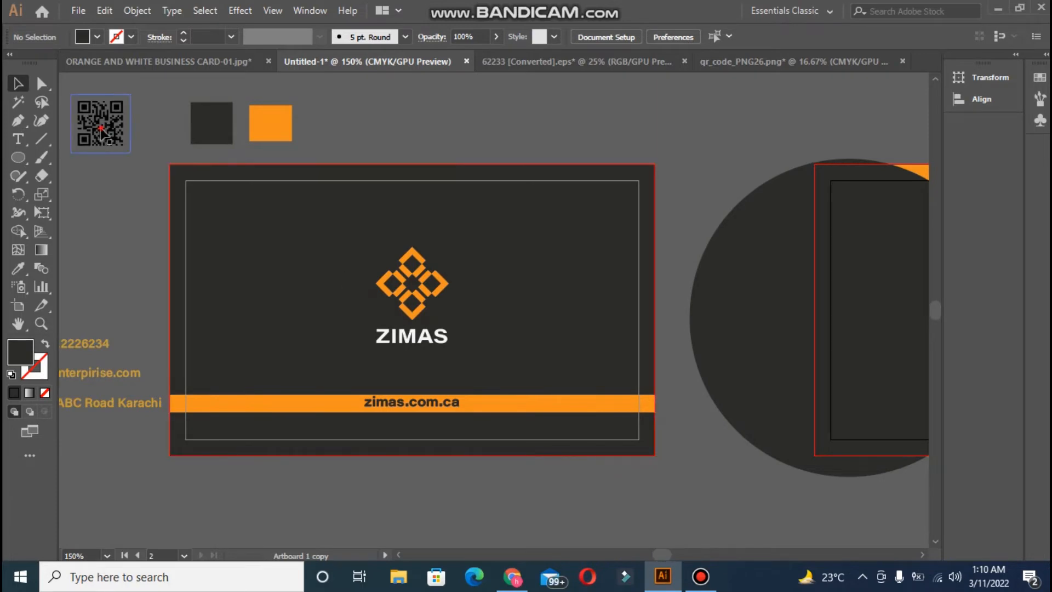
pyautogui.moveTo(102, 131); pyautogui.dragTo(777, 369)
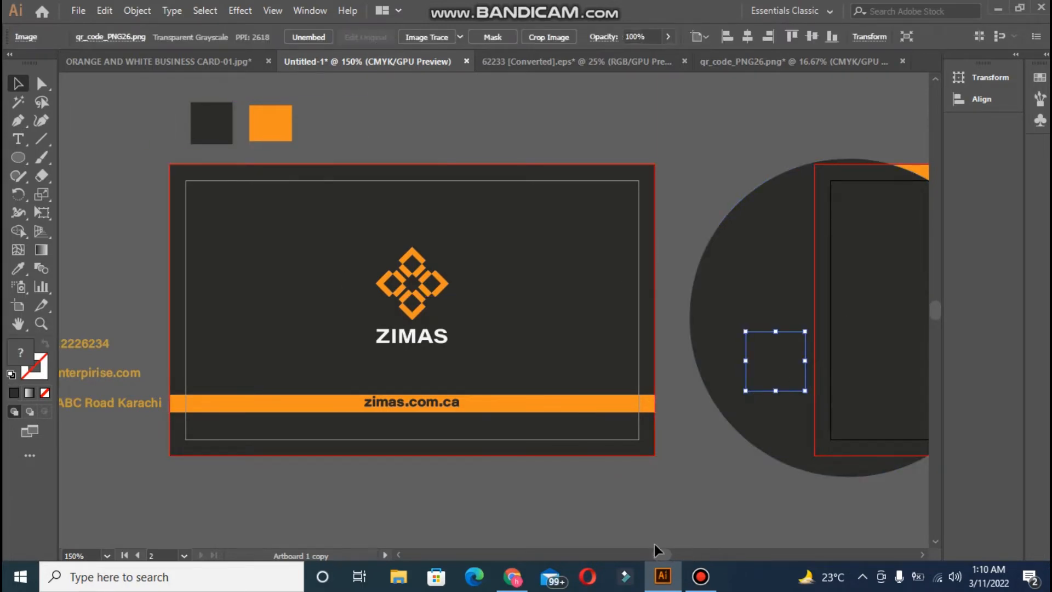
pyautogui.moveTo(656, 550); pyautogui.dragTo(668, 552)
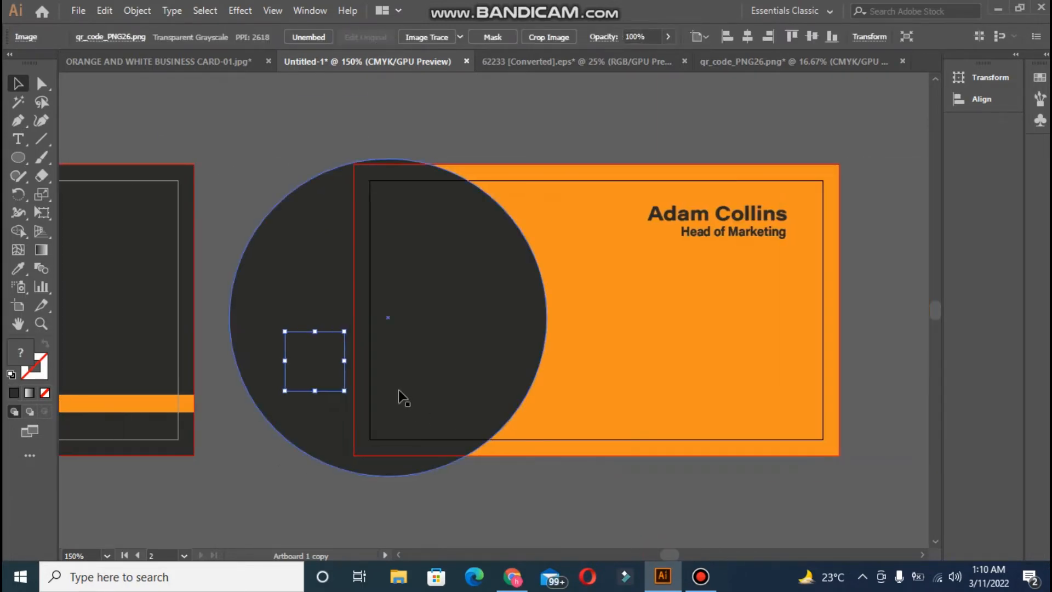
pyautogui.rightClick(336, 386)
pyautogui.moveTo(406, 307)
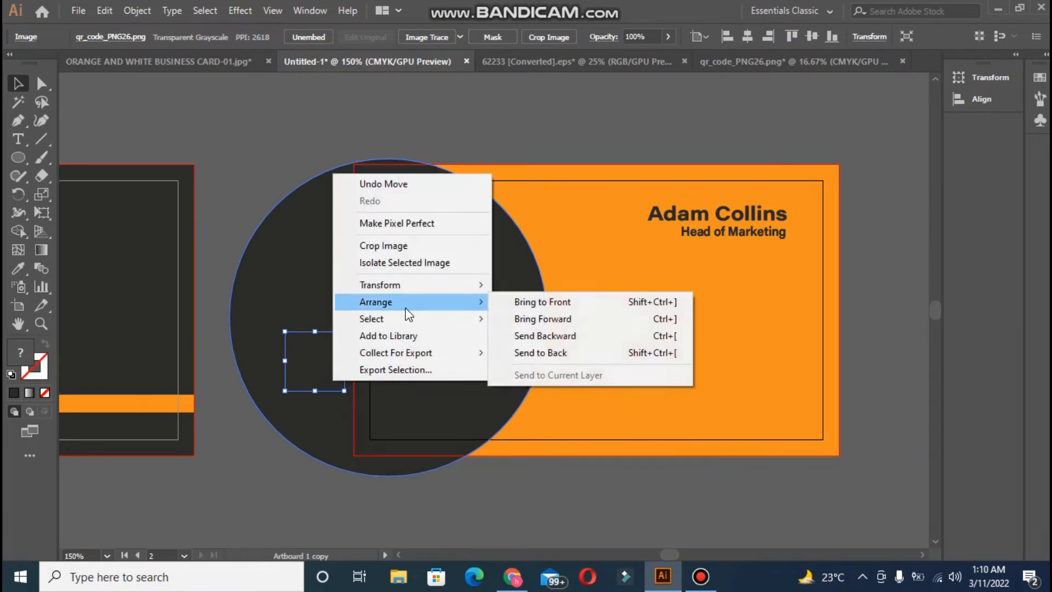
pyautogui.click(519, 303)
pyautogui.moveTo(326, 359); pyautogui.dragTo(462, 323)
# Step: Draw a rectangle slightly larger than the QR code over it and fill it with the orange sampled from the card
pyautogui.moveTo(18, 158); pyautogui.dragTo(48, 158)
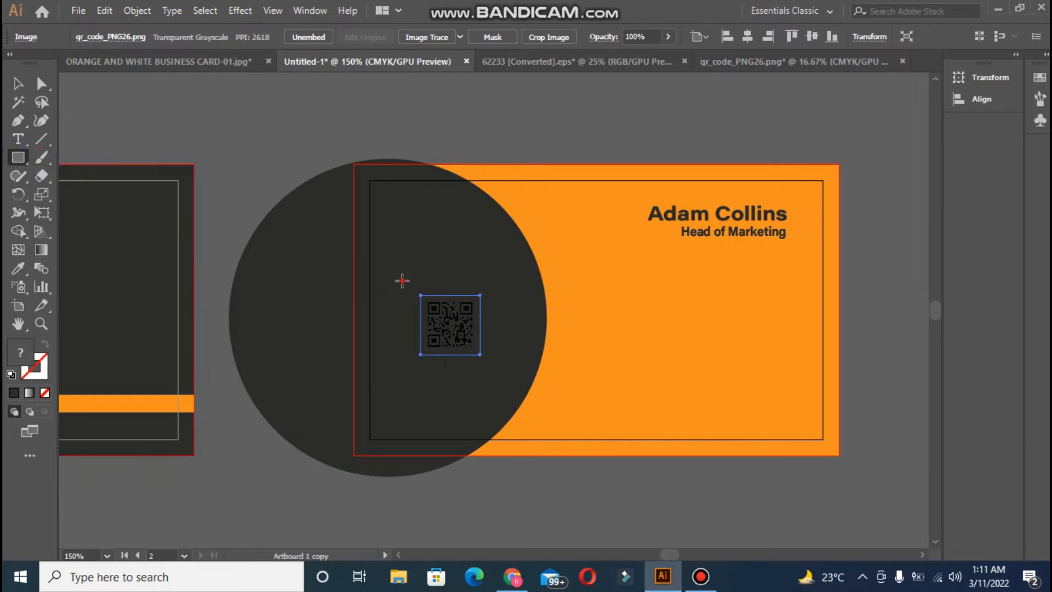
pyautogui.moveTo(402, 280); pyautogui.dragTo(497, 368)
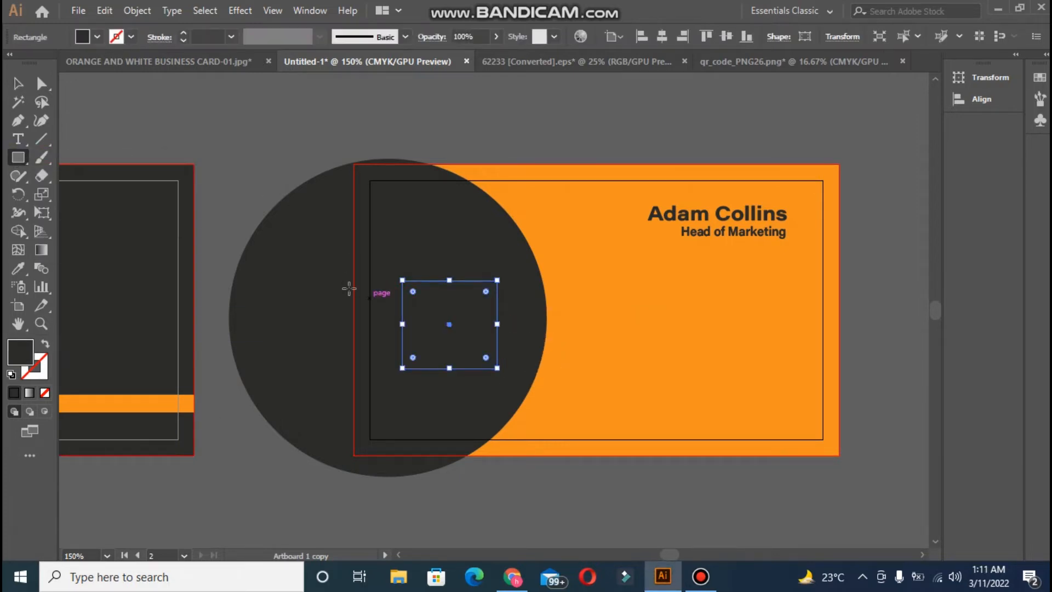
pyautogui.click(18, 268)
pyautogui.click(591, 278)
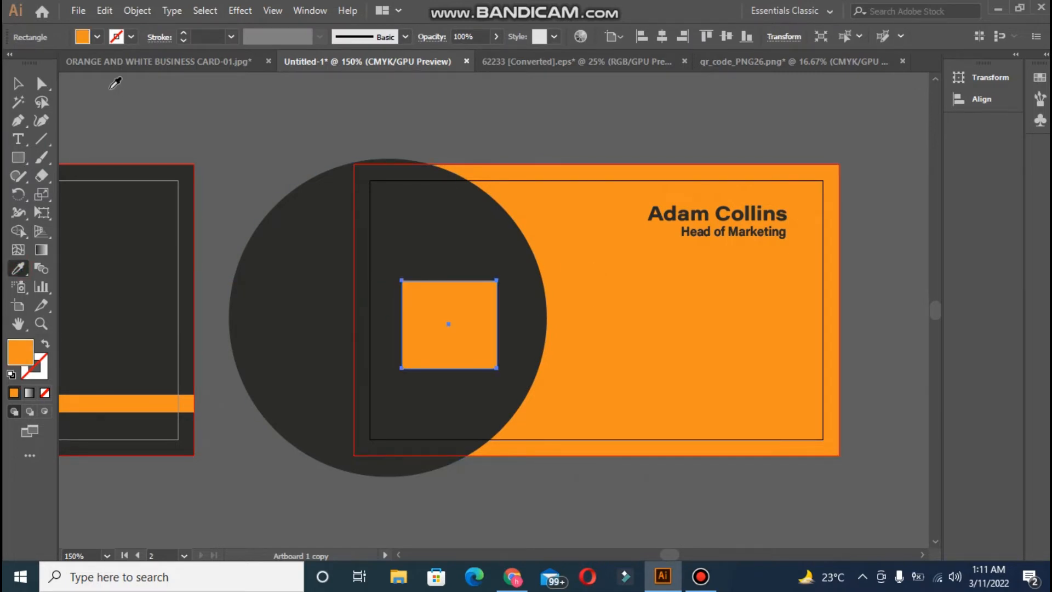
pyautogui.click(18, 83)
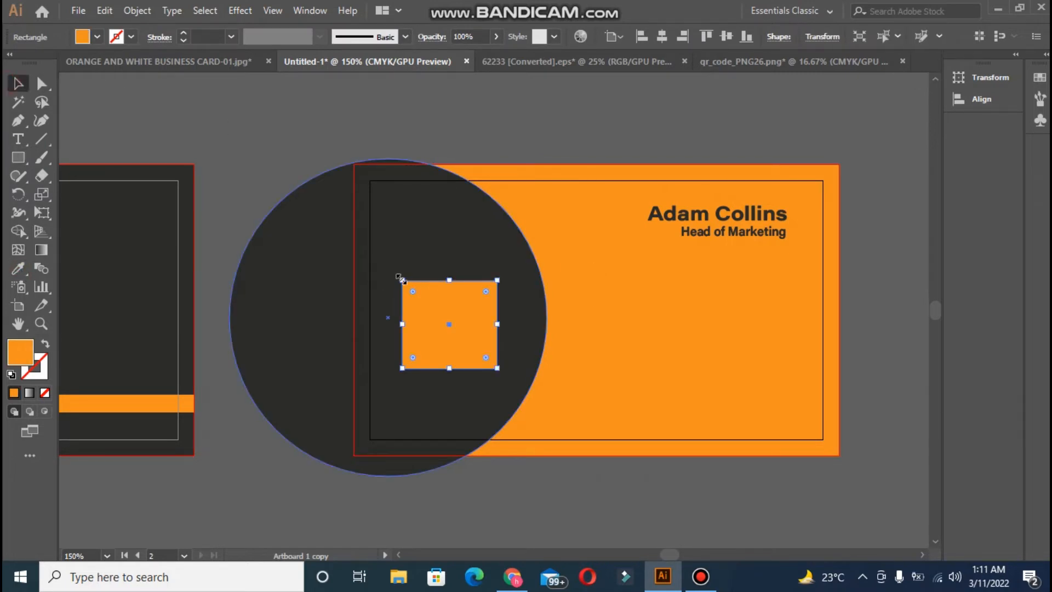
# Step: Shrink the orange rectangle to a narrow margin around the QR code and position both near the middle of the circle's on-card part
pyautogui.moveTo(402, 280); pyautogui.dragTo(429, 265)
pyautogui.moveTo(440, 331); pyautogui.dragTo(472, 301)
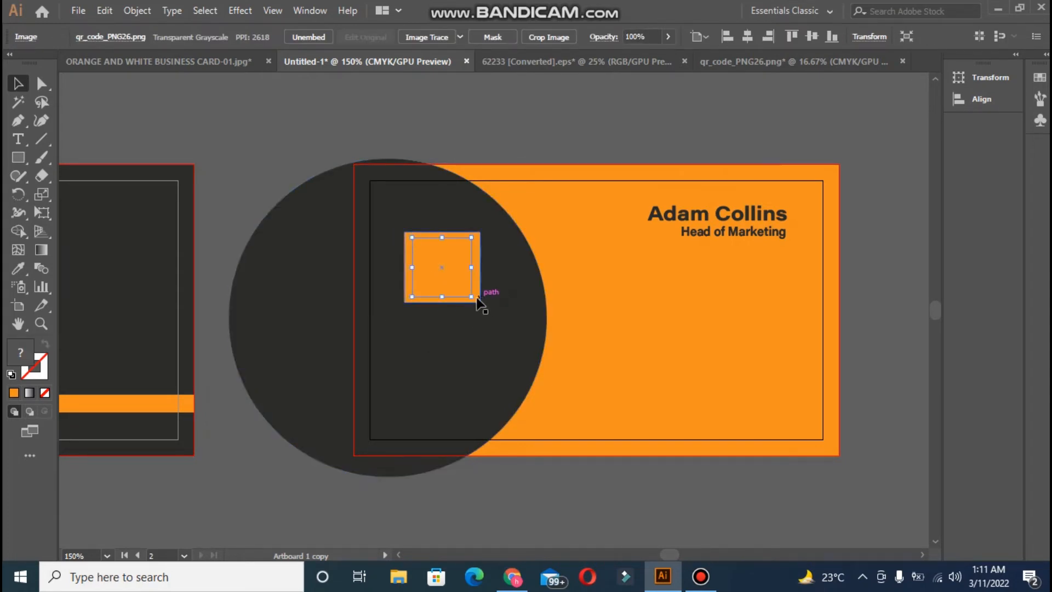
pyautogui.click(468, 295)
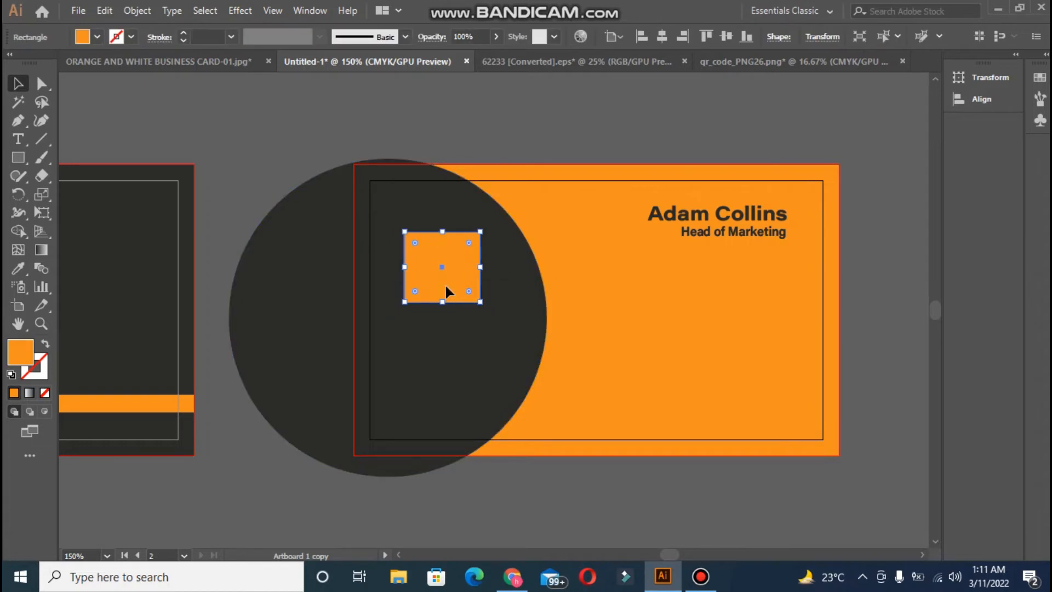
pyautogui.click(512, 176)
pyautogui.click(530, 114)
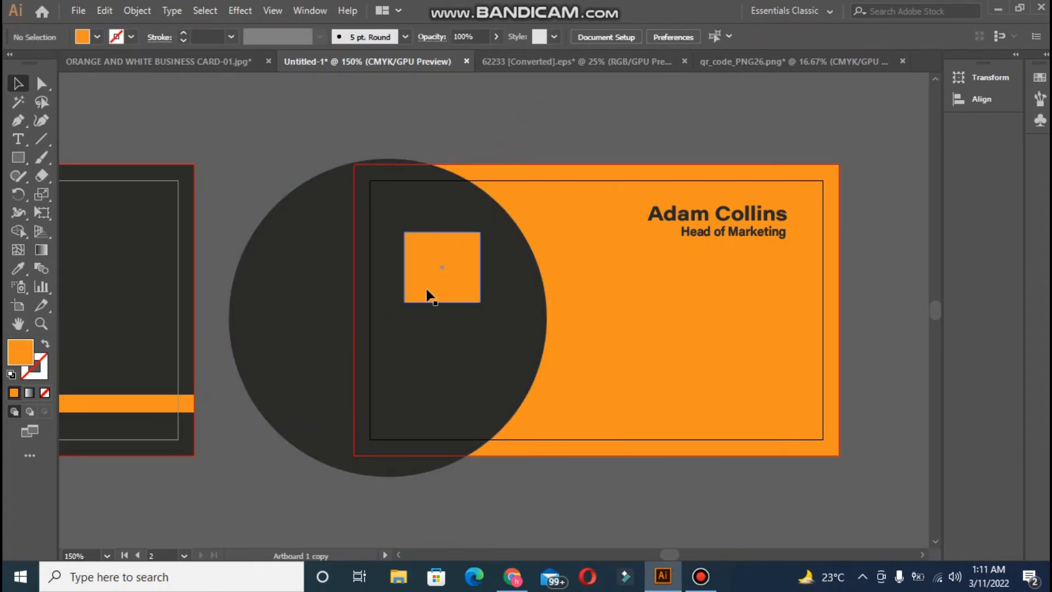
pyautogui.moveTo(462, 246); pyautogui.dragTo(454, 299)
pyautogui.moveTo(454, 262); pyautogui.dragTo(446, 318)
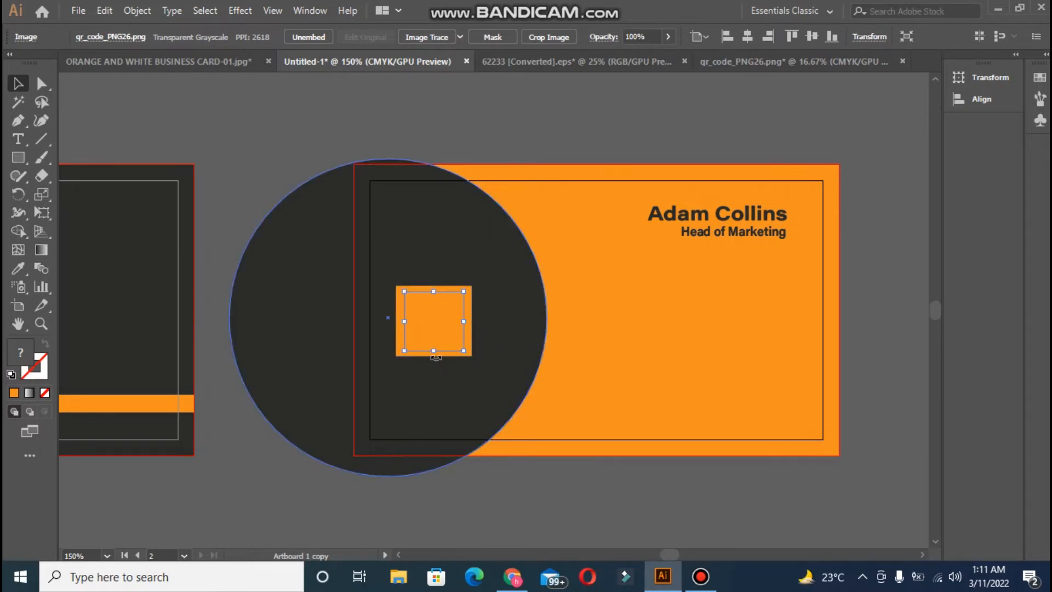
# Step: Try a clipping mask on the QR code and the orange rectangle, and undo it
pyautogui.keyDown('shift'); pyautogui.click(448, 286); pyautogui.keyUp('shift')
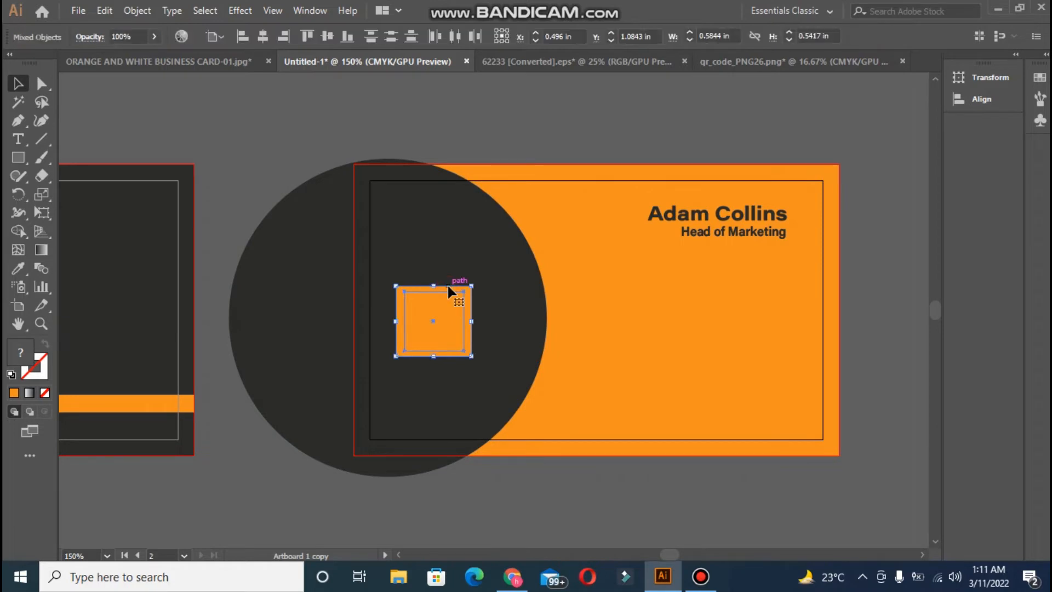
pyautogui.rightClick(449, 287)
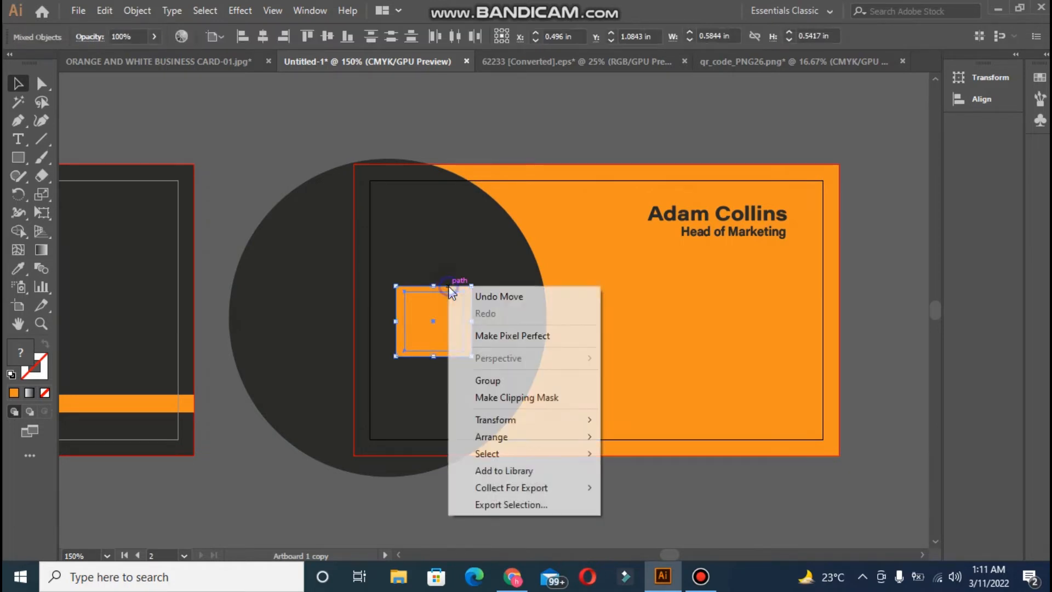
pyautogui.click(499, 397)
pyautogui.hotkey('ctrl', 'z')
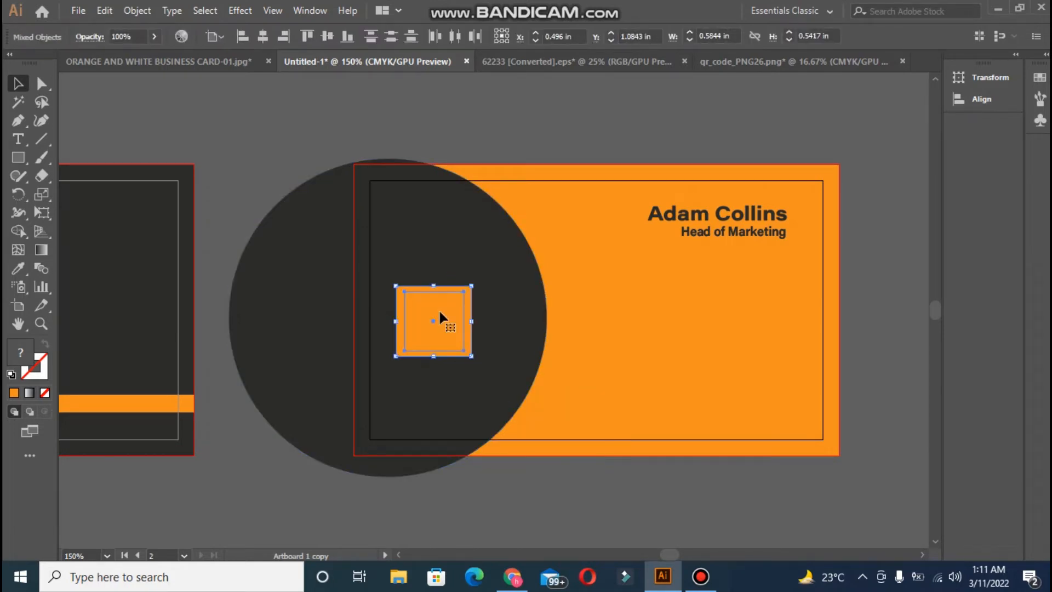
# Step: Try bringing the QR code and the orange rectangle to the front together
pyautogui.rightClick(456, 349)
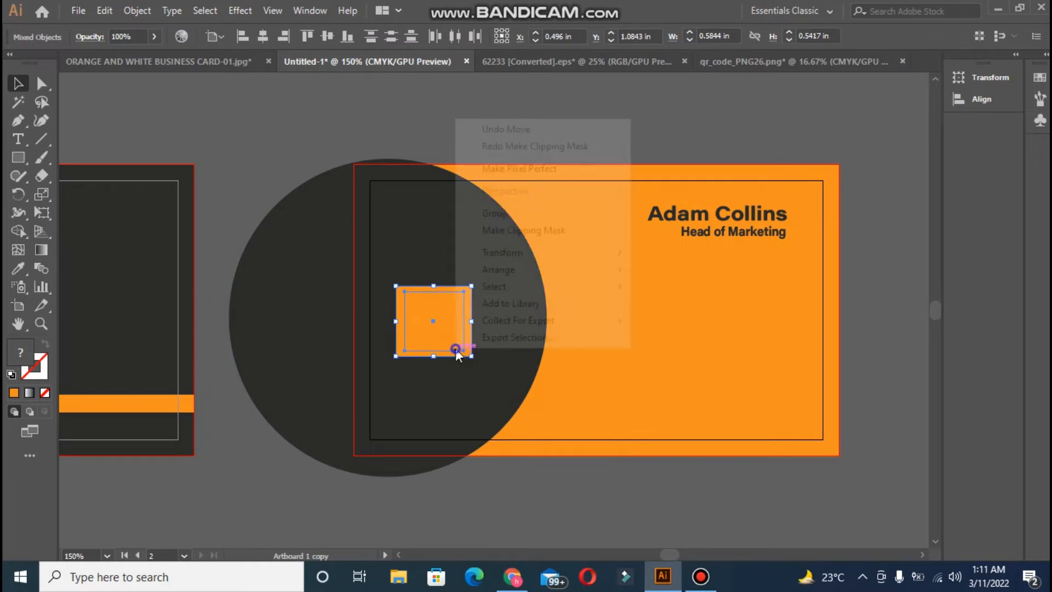
pyautogui.moveTo(583, 274)
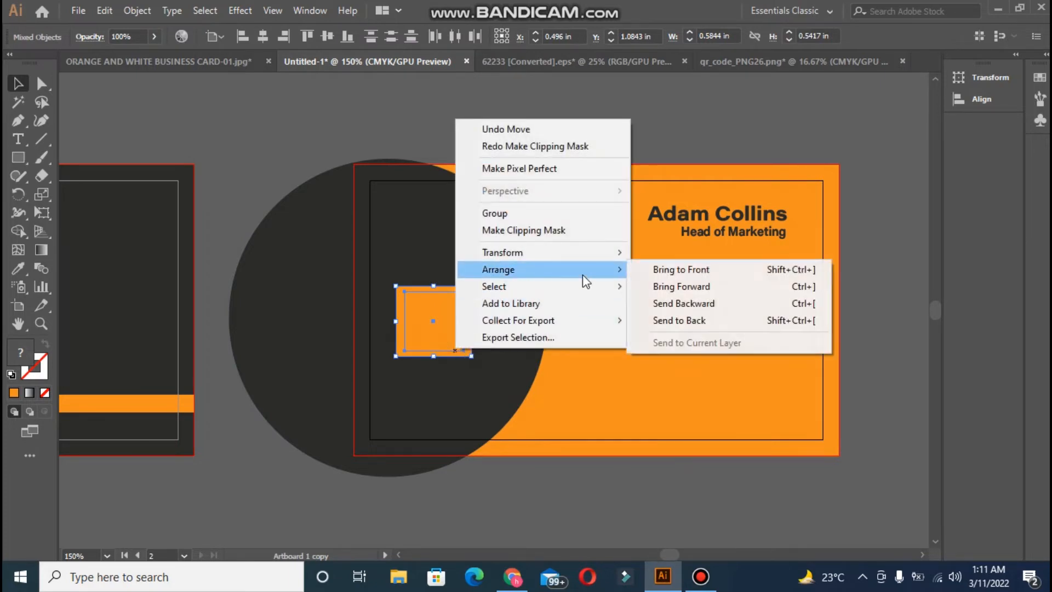
pyautogui.click(650, 269)
pyautogui.hotkey('ctrl', 'shift', 'a')
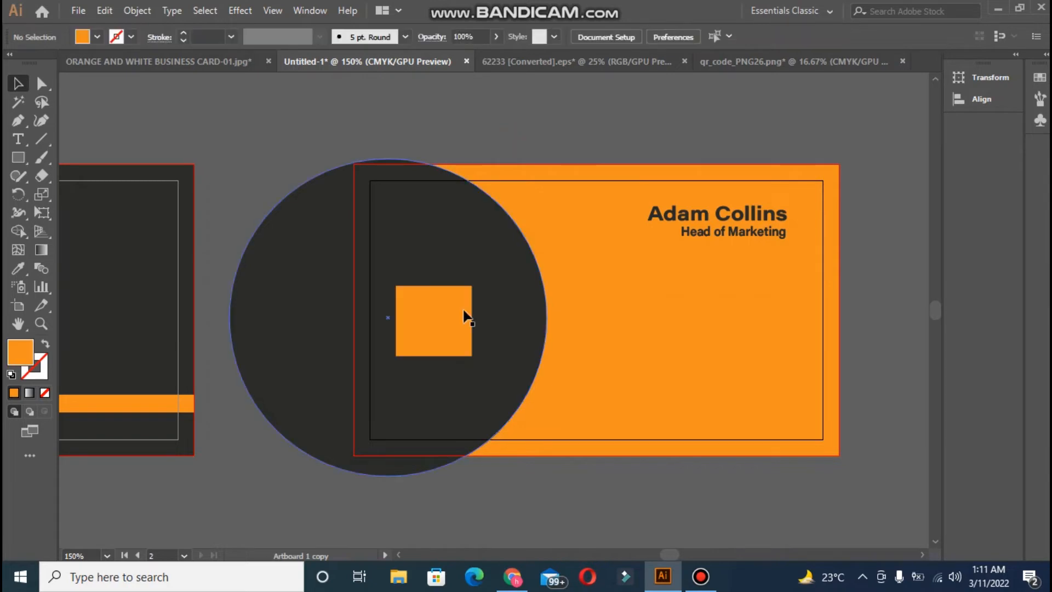
# Step: Place the QR code over the orange rectangle and bring only the code to the front
pyautogui.hotkey('ctrl', 'v')
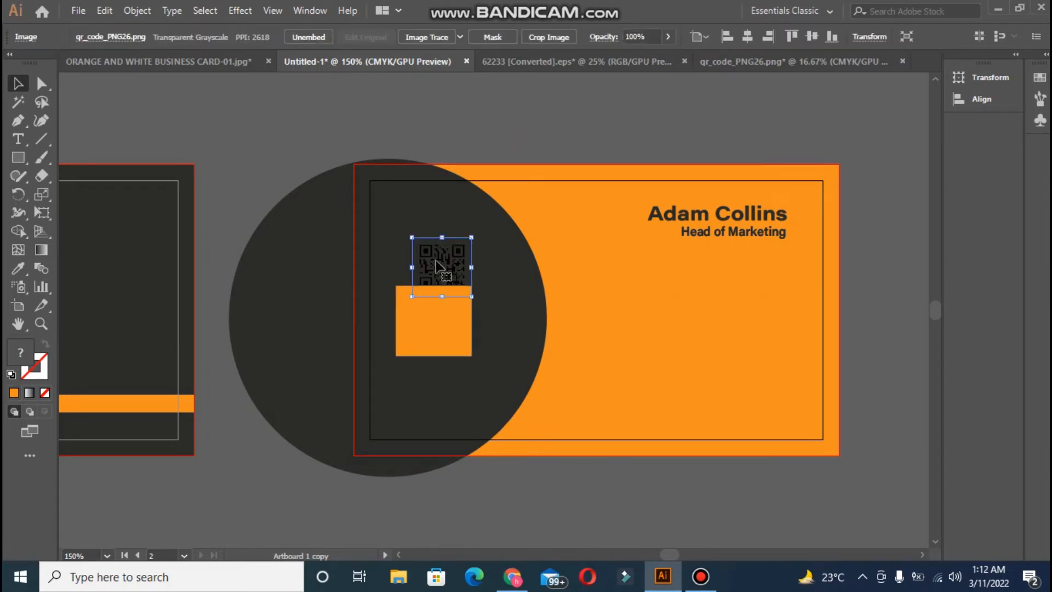
pyautogui.moveTo(437, 265); pyautogui.dragTo(427, 308)
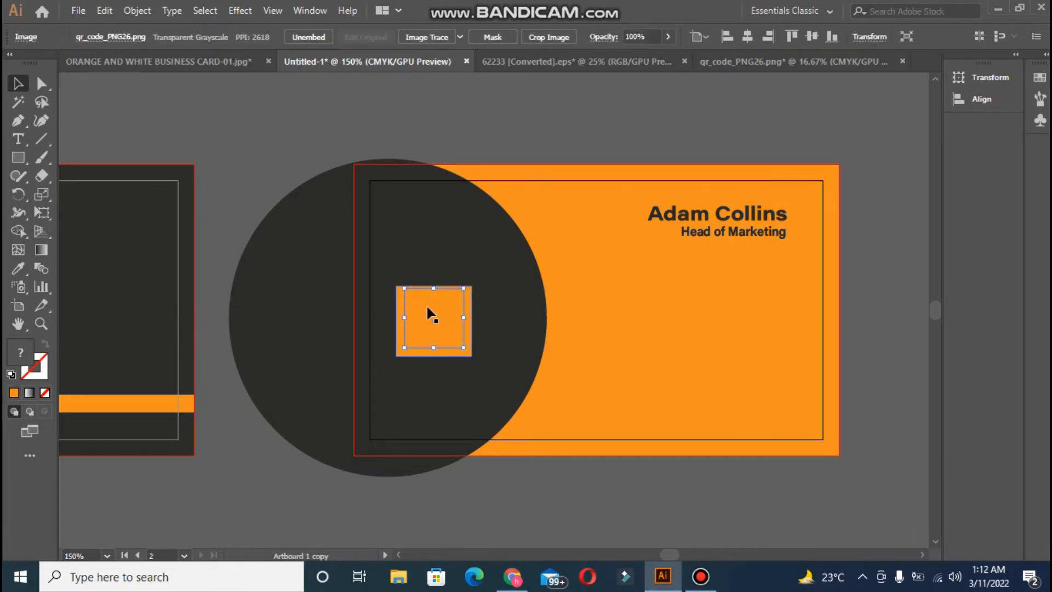
pyautogui.rightClick(428, 307)
pyautogui.moveTo(515, 435)
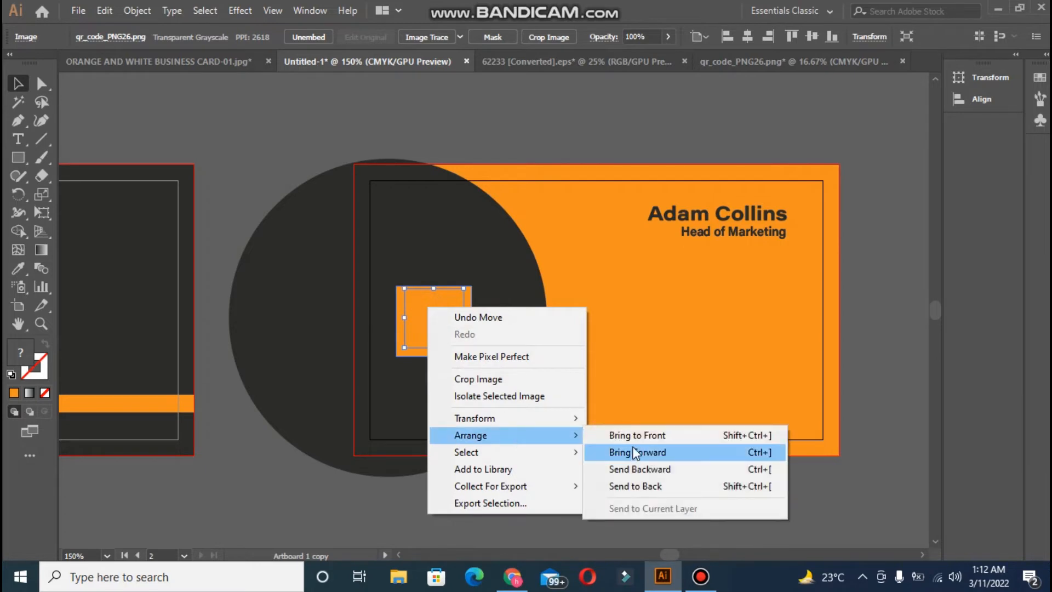
pyautogui.click(636, 436)
pyautogui.click(241, 166)
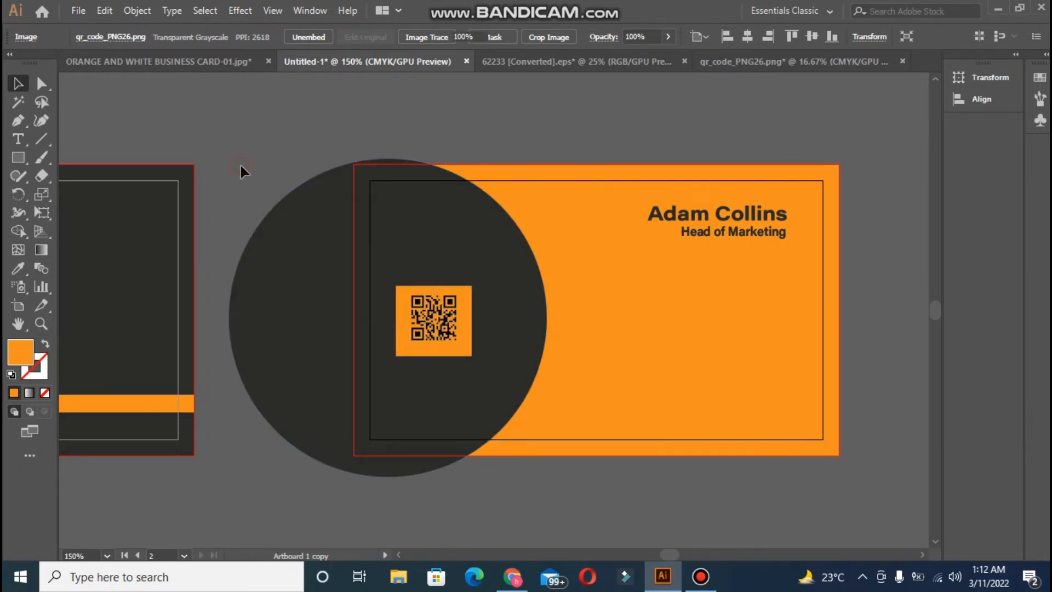
pyautogui.click(450, 329)
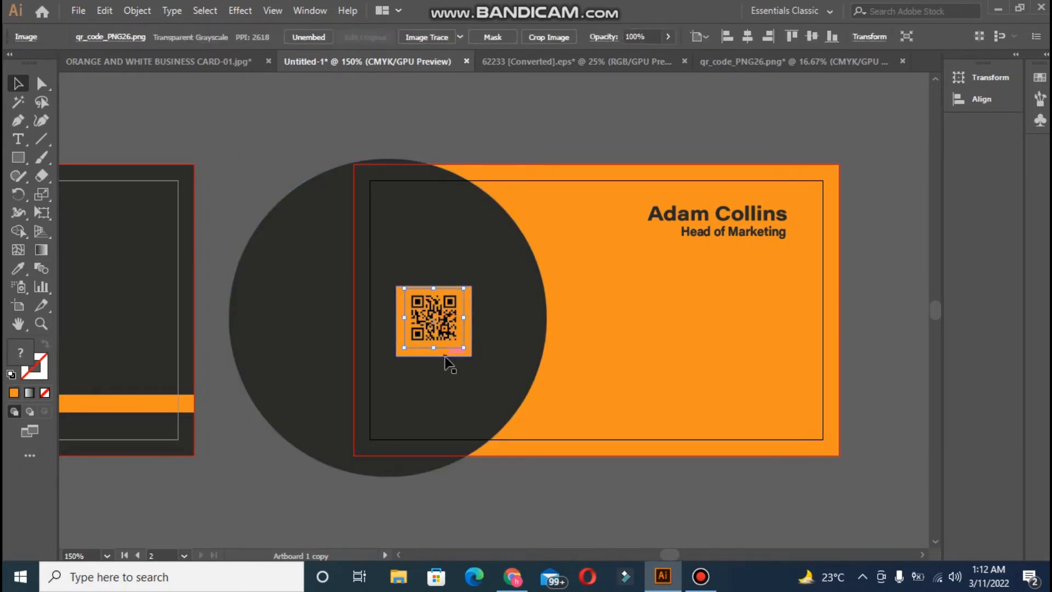
pyautogui.doubleClick(445, 339)
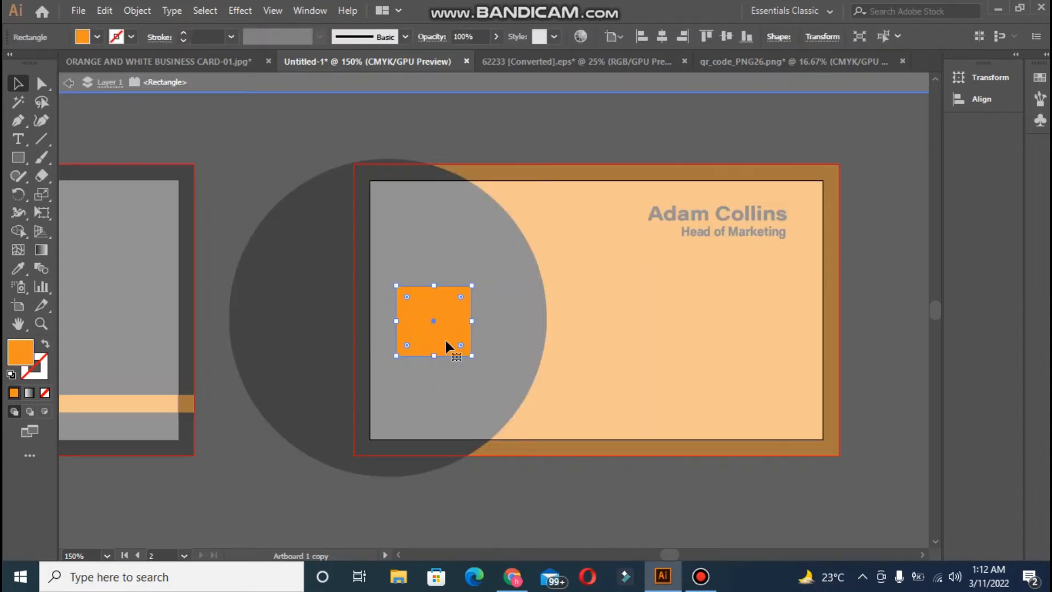
pyautogui.doubleClick(265, 153)
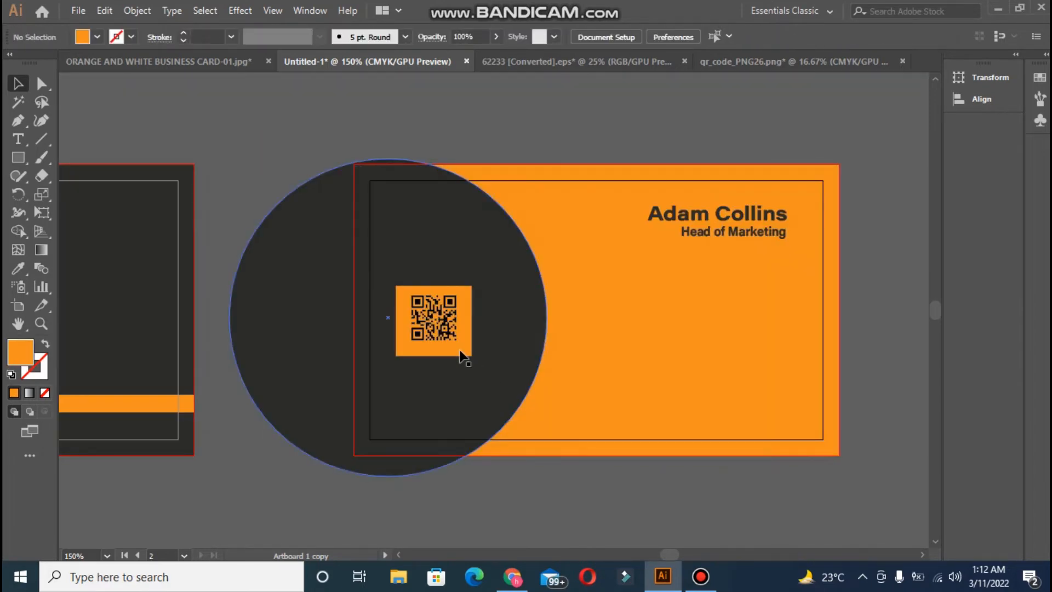
# Step: Centre the QR code vertically within the orange rectangle, using the rectangle as the key object
pyautogui.click(463, 351)
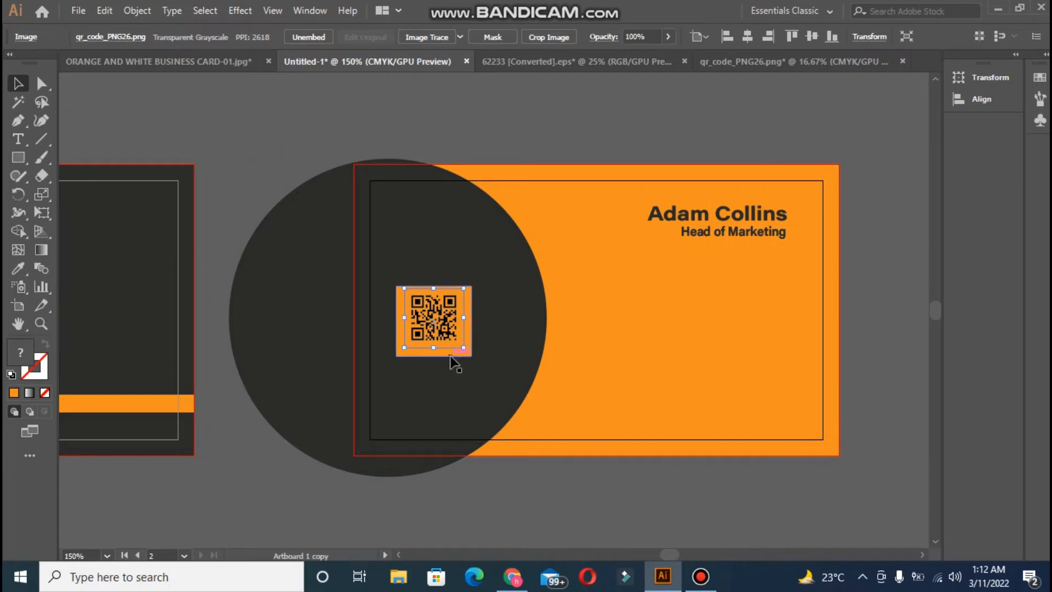
pyautogui.keyDown('shift'); pyautogui.click(450, 354); pyautogui.keyUp('shift')
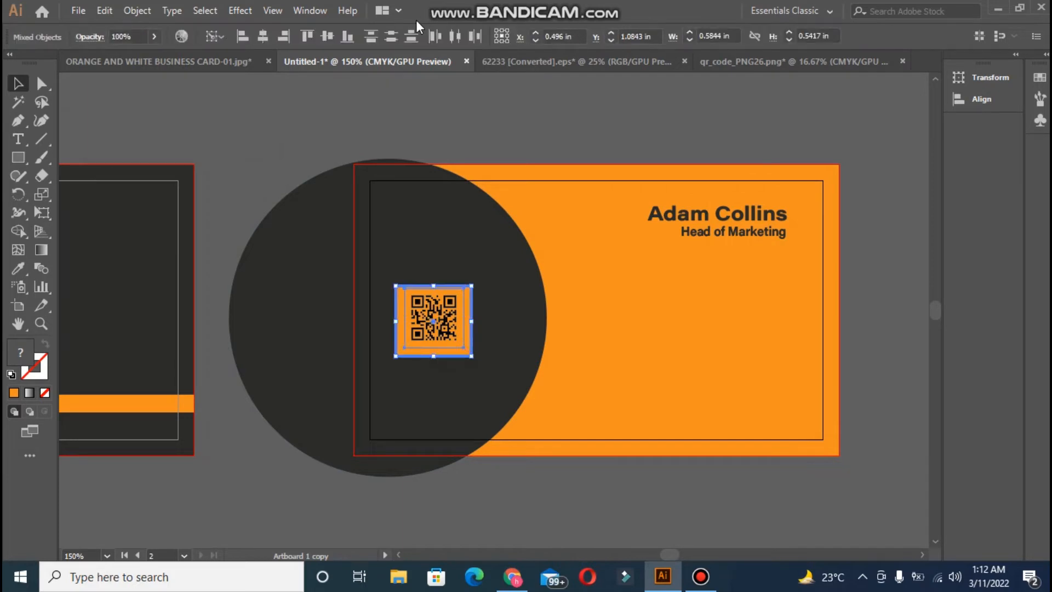
pyautogui.click(329, 35)
pyautogui.click(282, 106)
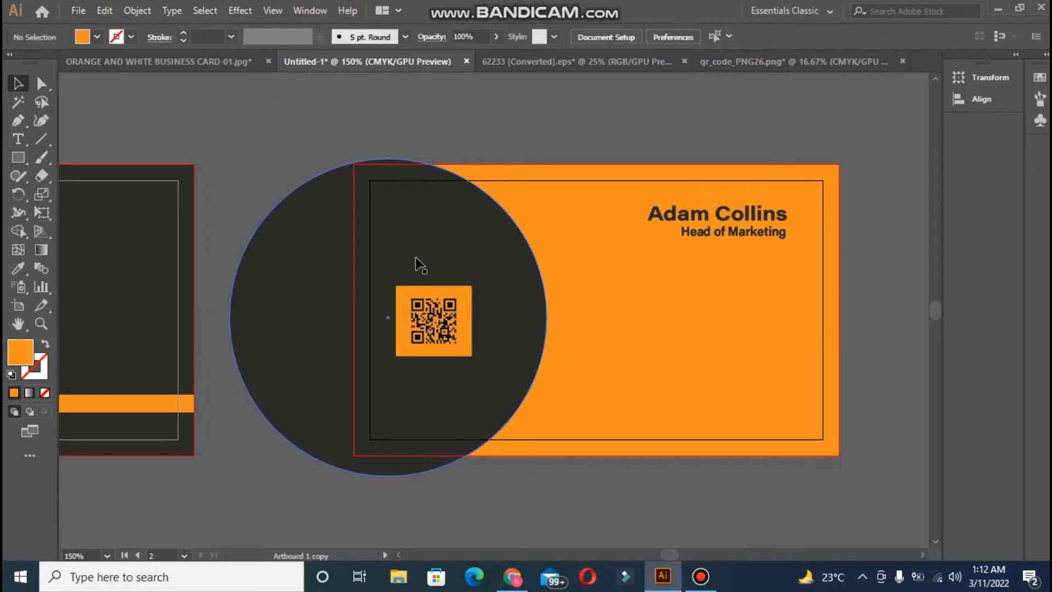
# Step: Narrow the orange rectangle from both sides so that it leaves an even margin beside the QR code
pyautogui.click(472, 328)
pyautogui.moveTo(471, 320); pyautogui.dragTo(467, 316)
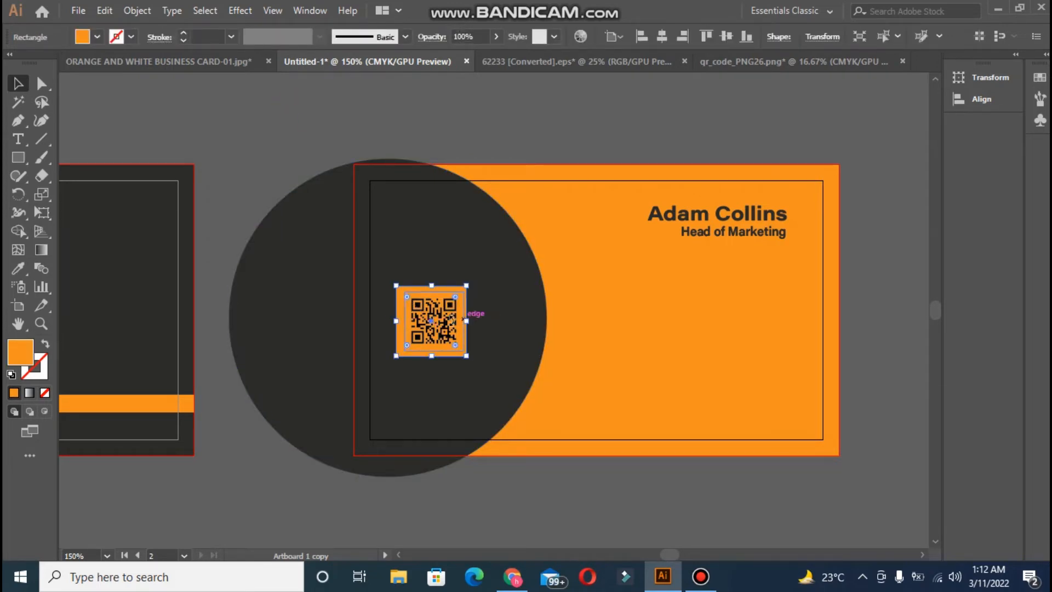
pyautogui.moveTo(394, 323); pyautogui.dragTo(402, 323)
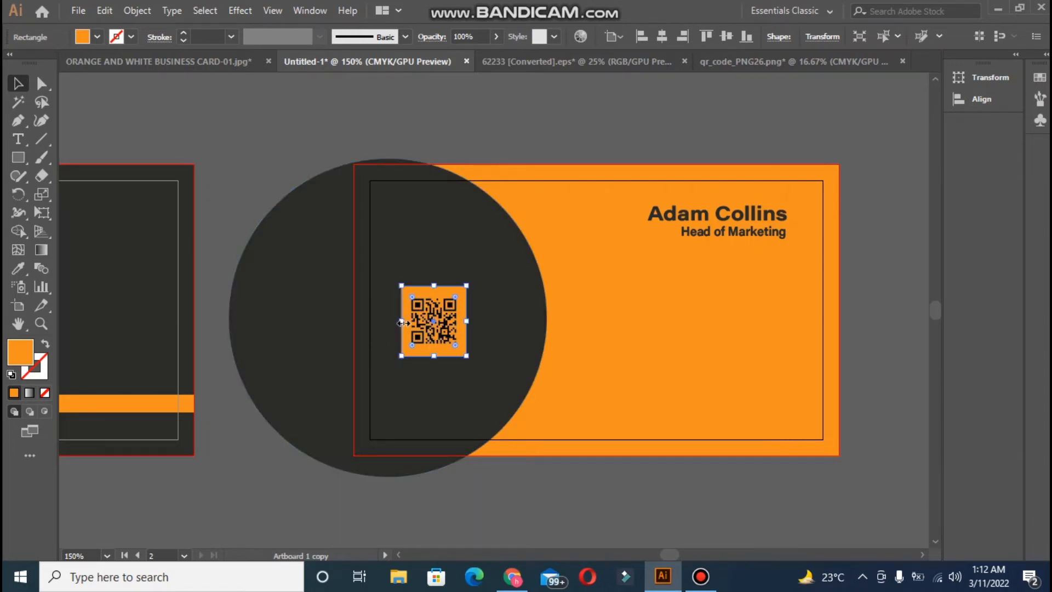
pyautogui.click(436, 323)
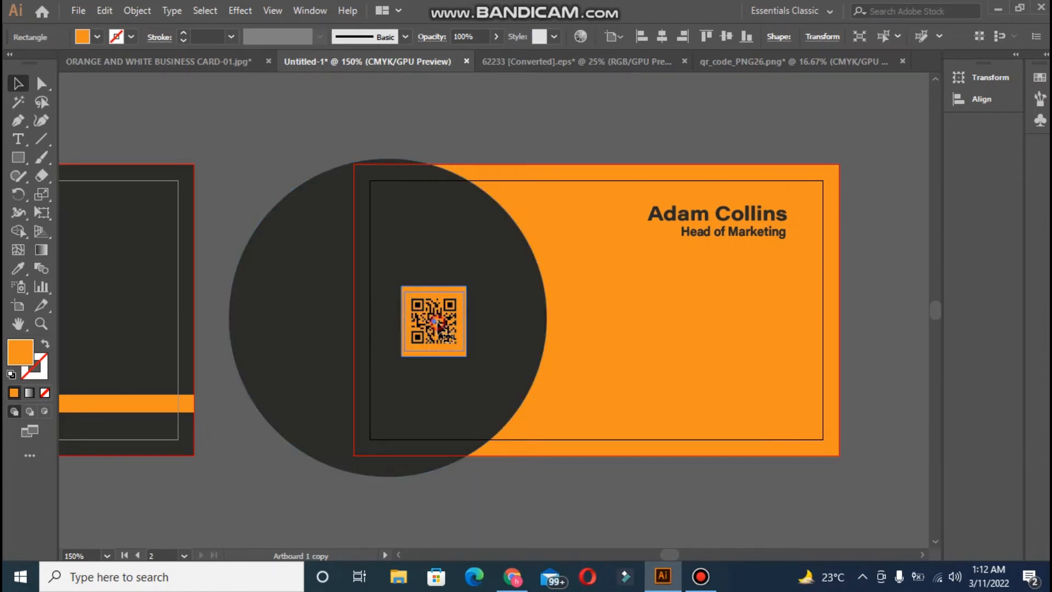
pyautogui.hotkey('ctrl', 'shift', 'a')
# Step: Centre the QR code horizontally within the narrowed orange rectangle
pyautogui.click(449, 292)
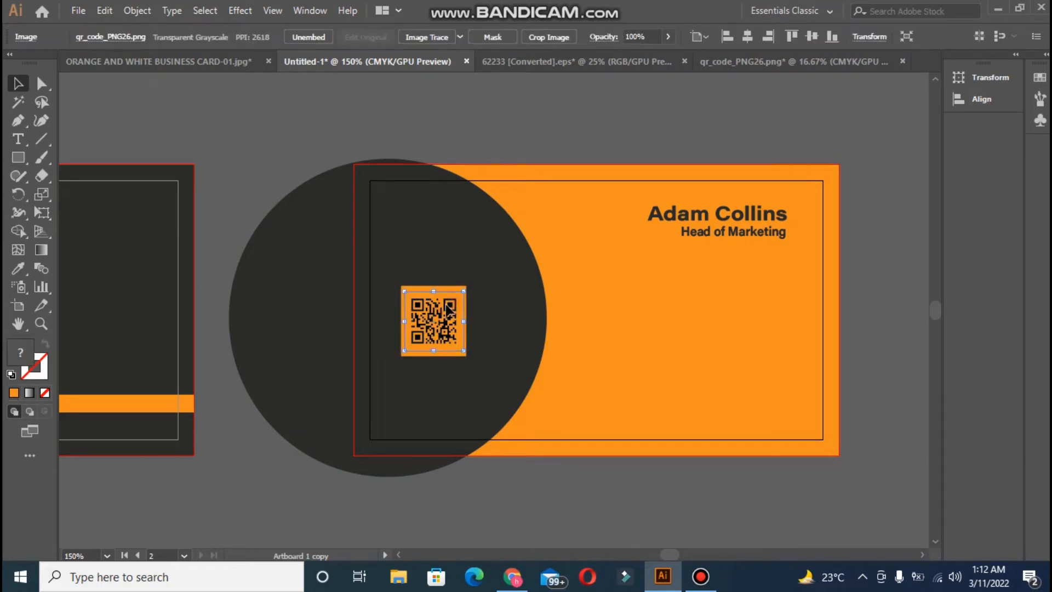
pyautogui.keyDown('shift'); pyautogui.click(448, 292); pyautogui.keyUp('shift')
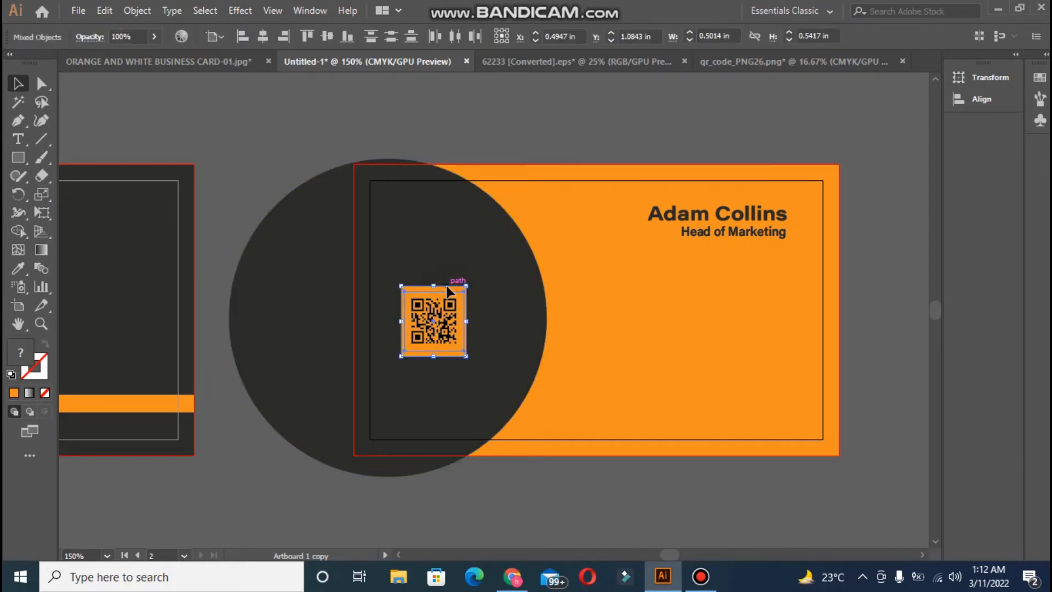
pyautogui.click(262, 39)
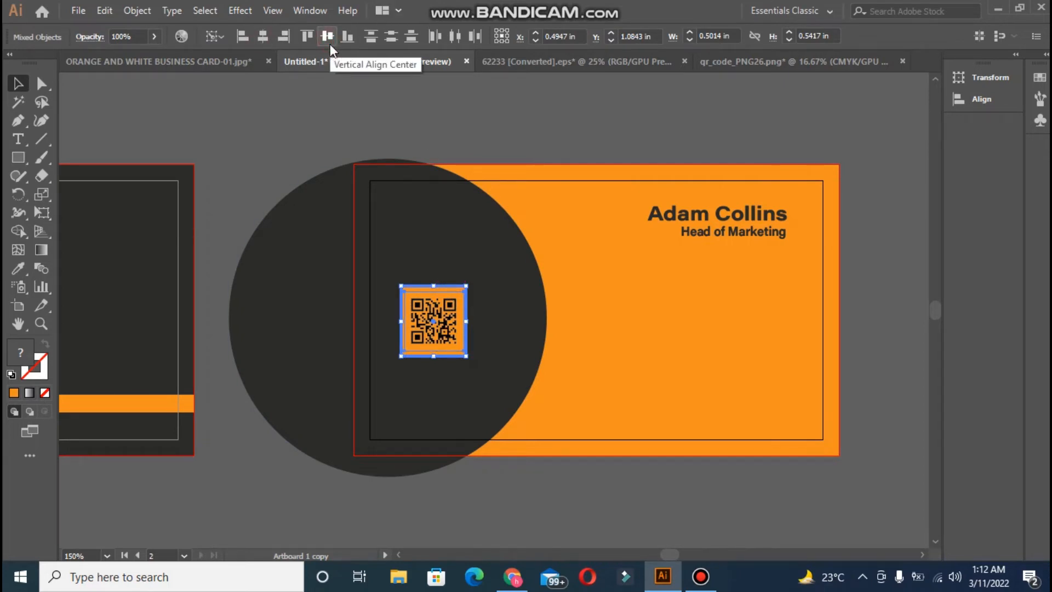
pyautogui.click(437, 140)
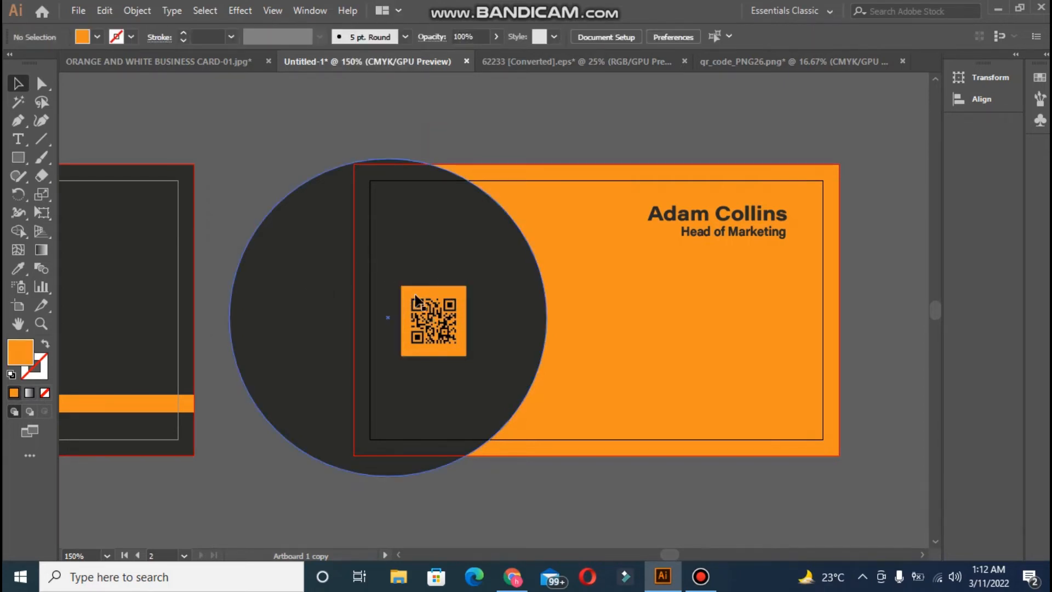
# Step: Lock the dark circle and the orange card background, and select the QR code together with its orange rectangle
pyautogui.click(398, 278)
pyautogui.hotkey('ctrl', '2')
pyautogui.click(402, 279)
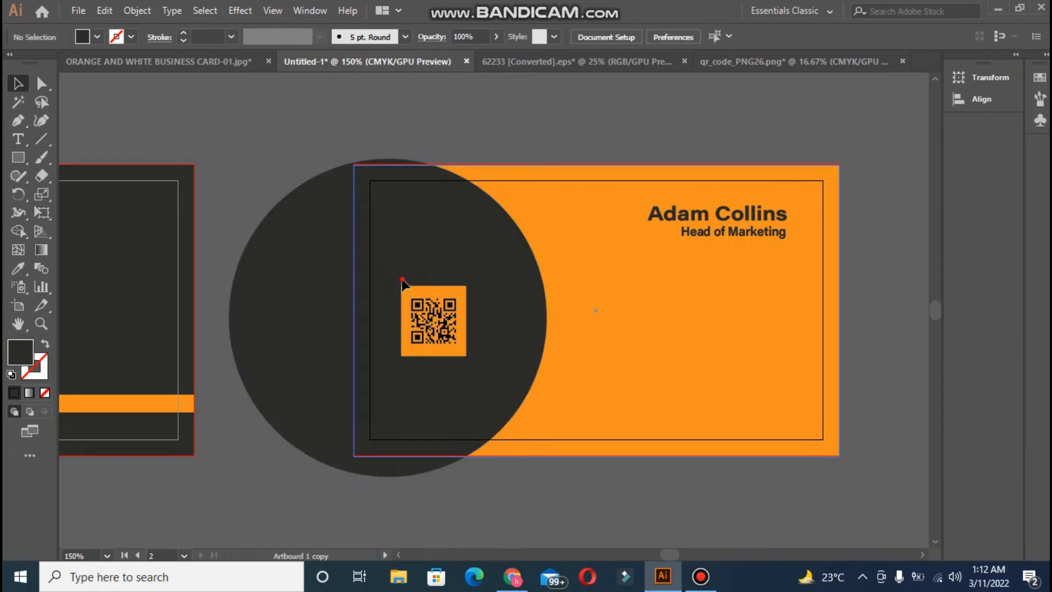
pyautogui.moveTo(402, 281)
pyautogui.mouseDown()
pyautogui.moveTo(447, 360)
pyautogui.moveTo(405, 277)
pyautogui.moveTo(464, 363)
pyautogui.mouseUp()
pyautogui.hotkey('ctrl', '2')
pyautogui.click(405, 279)
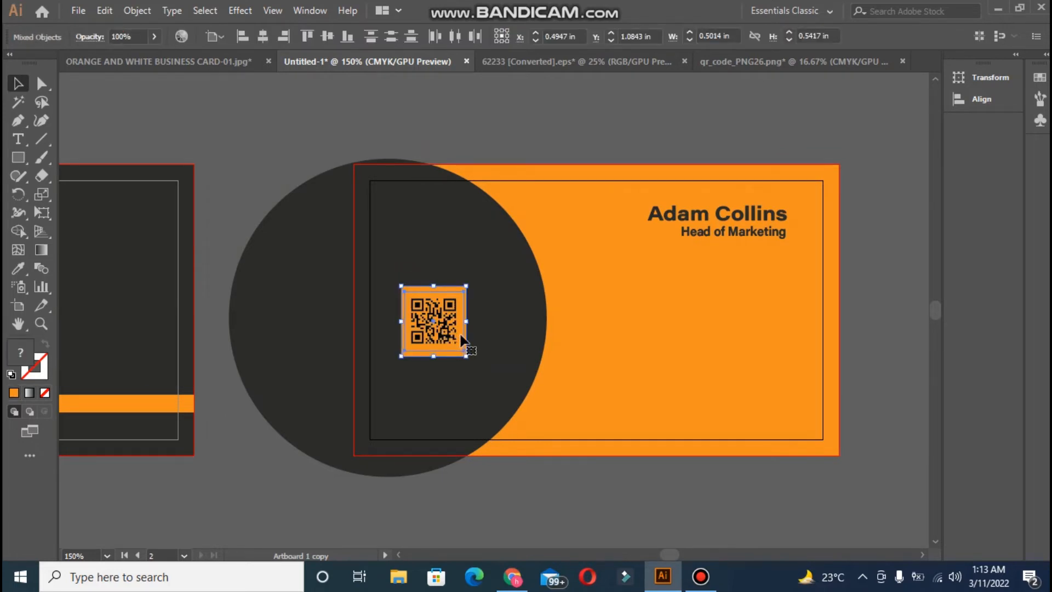
# Step: Group the QR code with its orange rectangle and shift the group slightly to the right within the dark circle
pyautogui.hotkey('ctrl', 'g')
pyautogui.moveTo(446, 321); pyautogui.dragTo(464, 321)
pyautogui.click(362, 273)
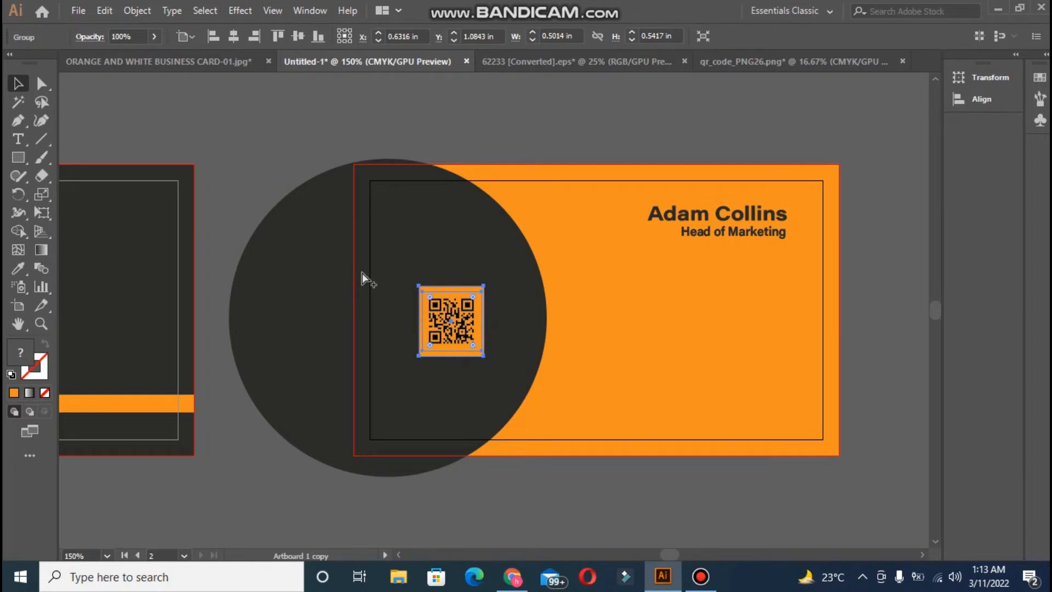
pyautogui.click(357, 142)
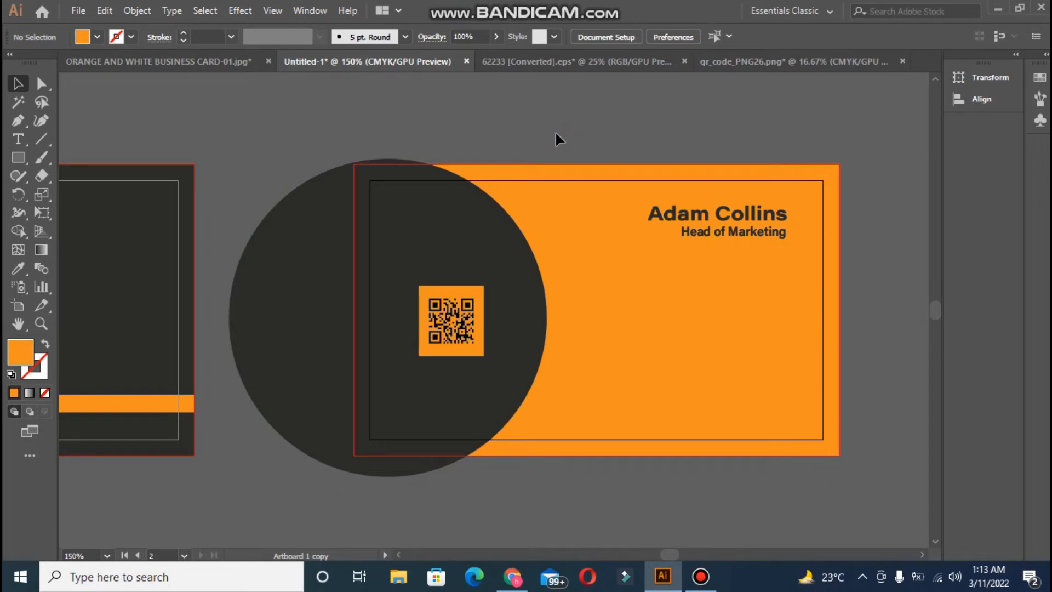
# Step: Centre the QR code group horizontally and vertically on the dark circle, using the circle as the key object
pyautogui.click(404, 256)
pyautogui.keyDown('shift'); pyautogui.click(451, 321); pyautogui.keyUp('shift')
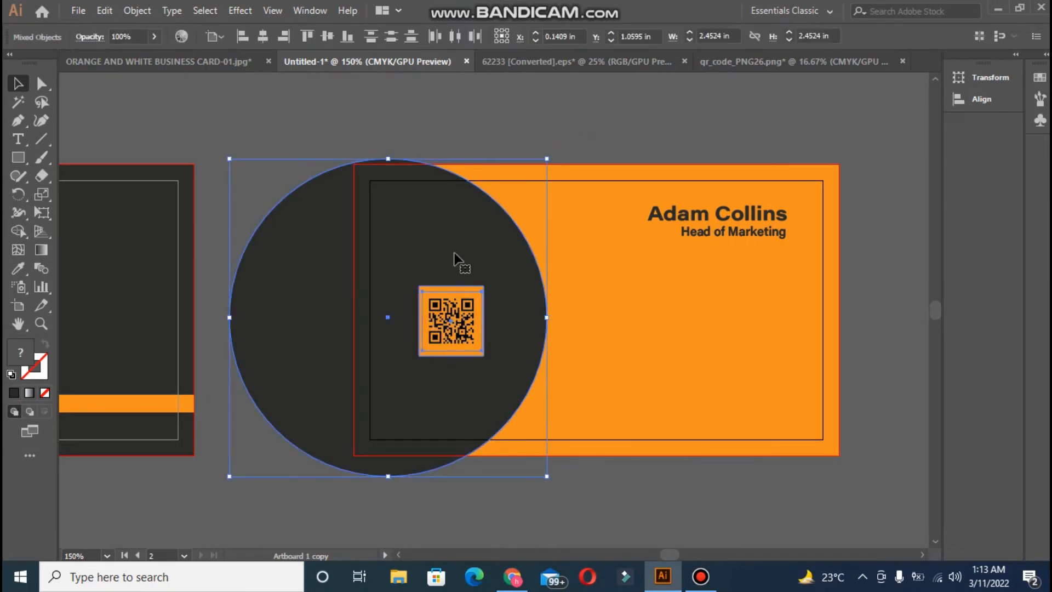
pyautogui.click(501, 215)
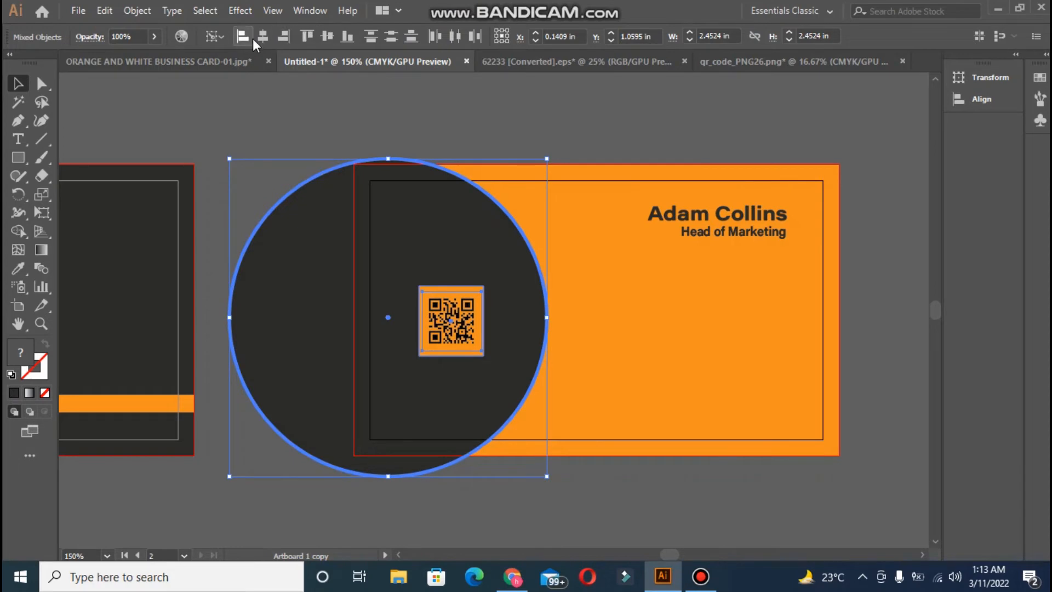
pyautogui.click(262, 37)
pyautogui.click(331, 42)
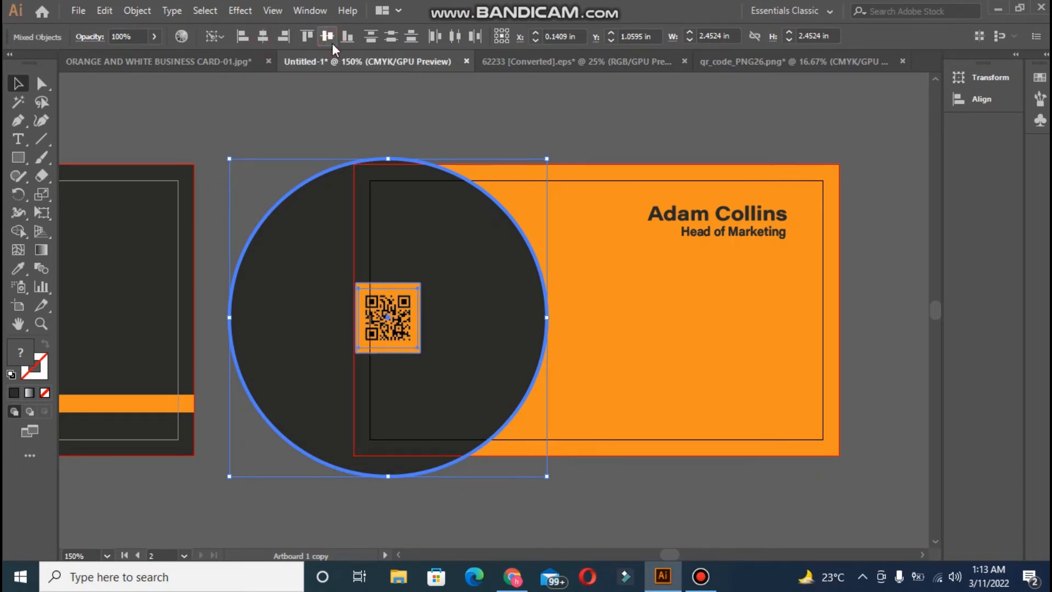
pyautogui.click(399, 118)
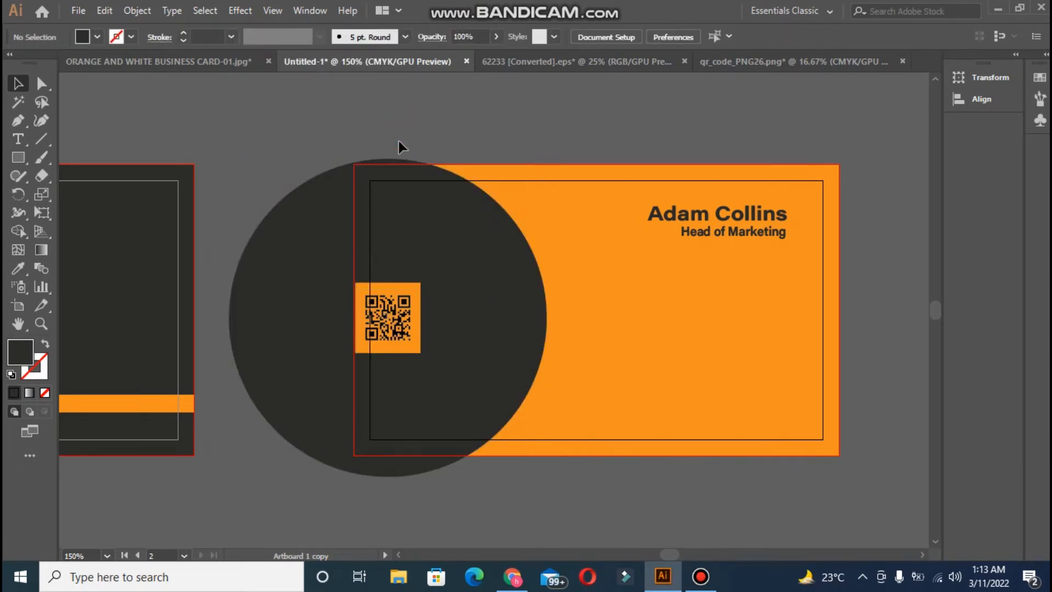
# Step: Move the QR code group right into the part of the circle inside the card and fine-tune its position with small nudges
pyautogui.moveTo(382, 322); pyautogui.dragTo(432, 327)
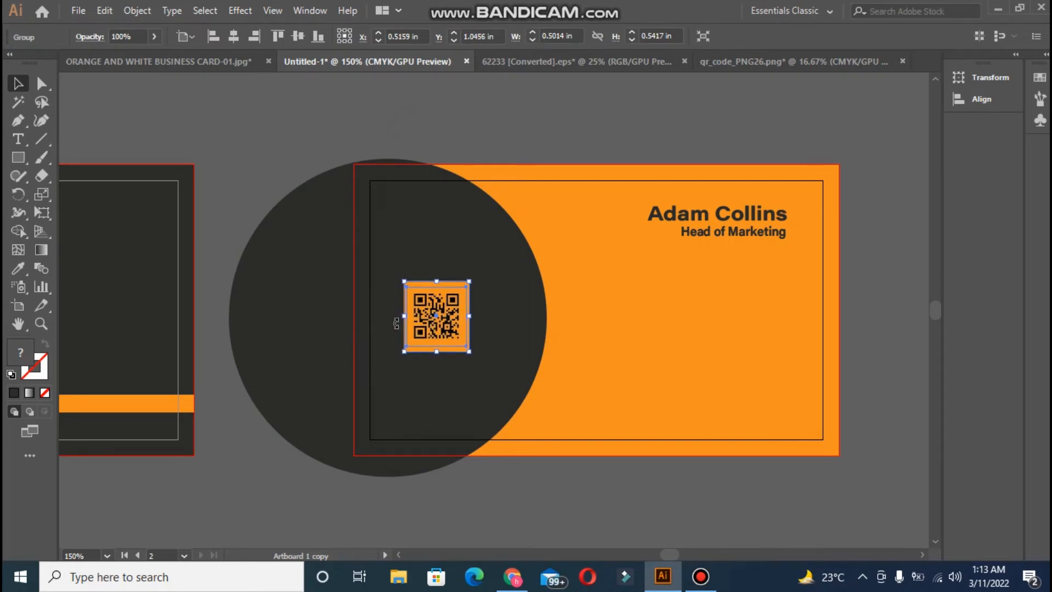
pyautogui.press('Right')
pyautogui.press('Up')
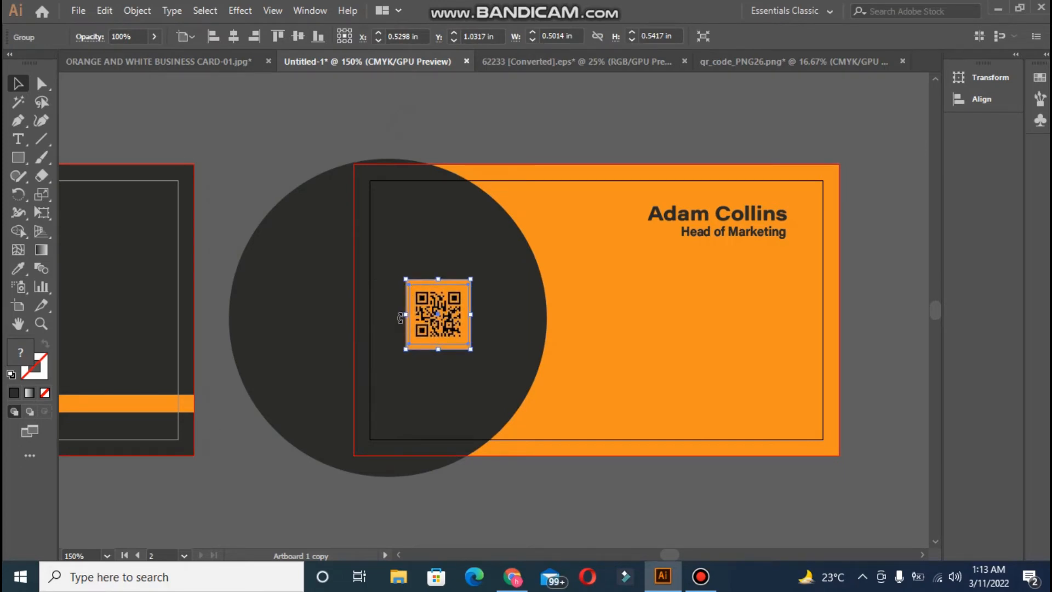
pyautogui.click(583, 133)
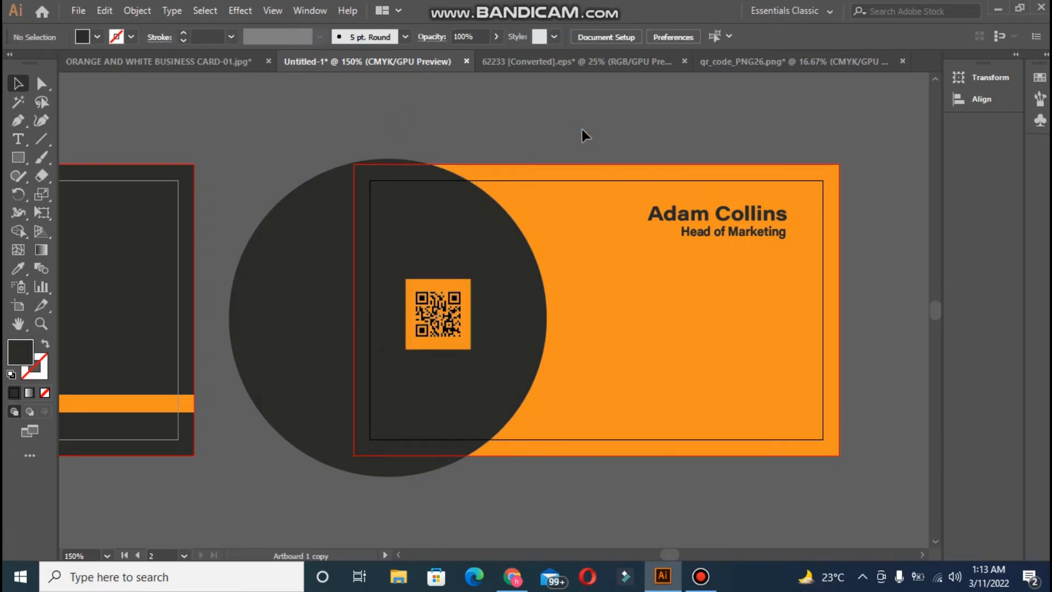
pyautogui.click(446, 285)
pyautogui.press('Right')
pyautogui.press('Right')
pyautogui.press('Right')
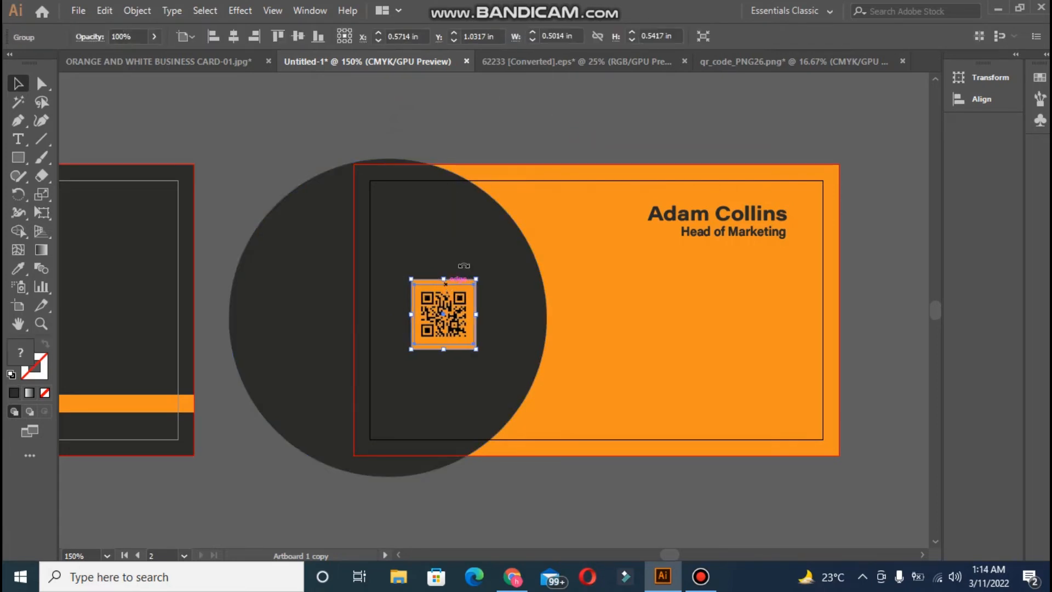
pyautogui.click(638, 98)
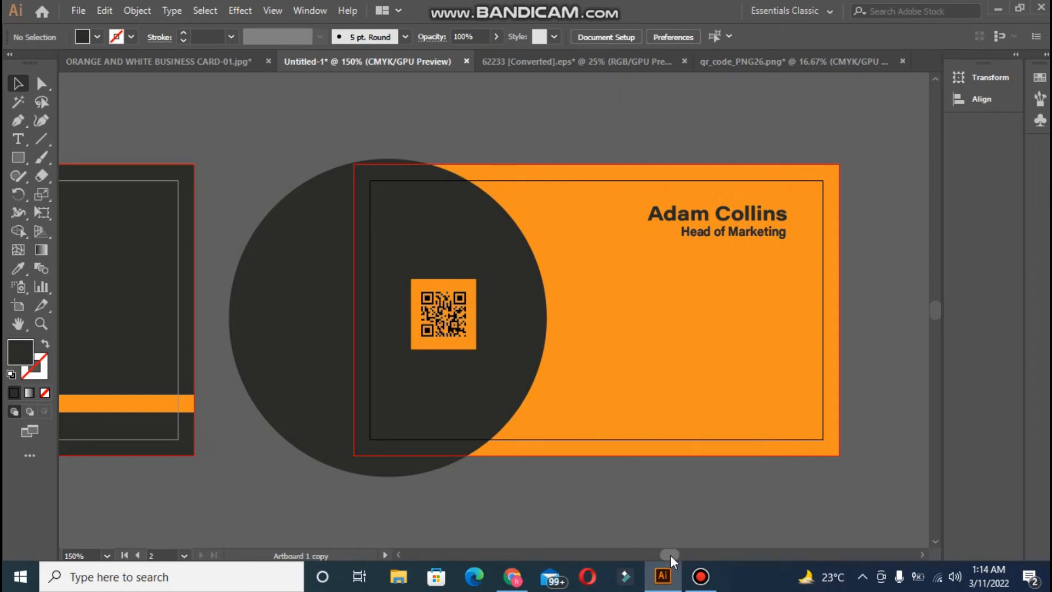
# Step: Move the phone, e-mail and address block from beside the first card to the orange side, below the name and job title
pyautogui.moveTo(670, 554); pyautogui.dragTo(653, 559)
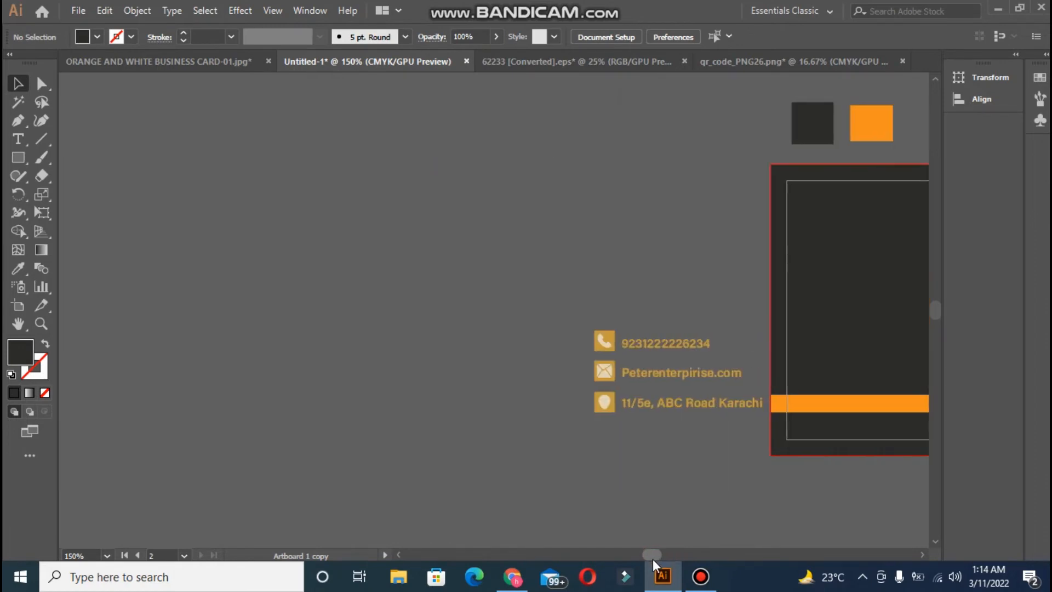
pyautogui.moveTo(725, 429); pyautogui.dragTo(731, 430)
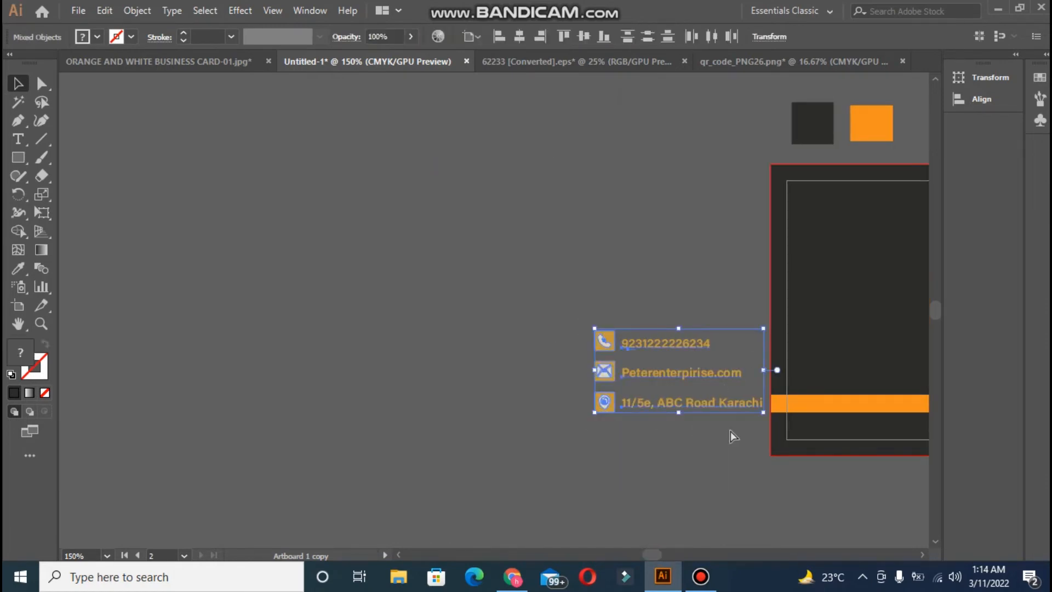
pyautogui.moveTo(689, 370); pyautogui.dragTo(862, 369)
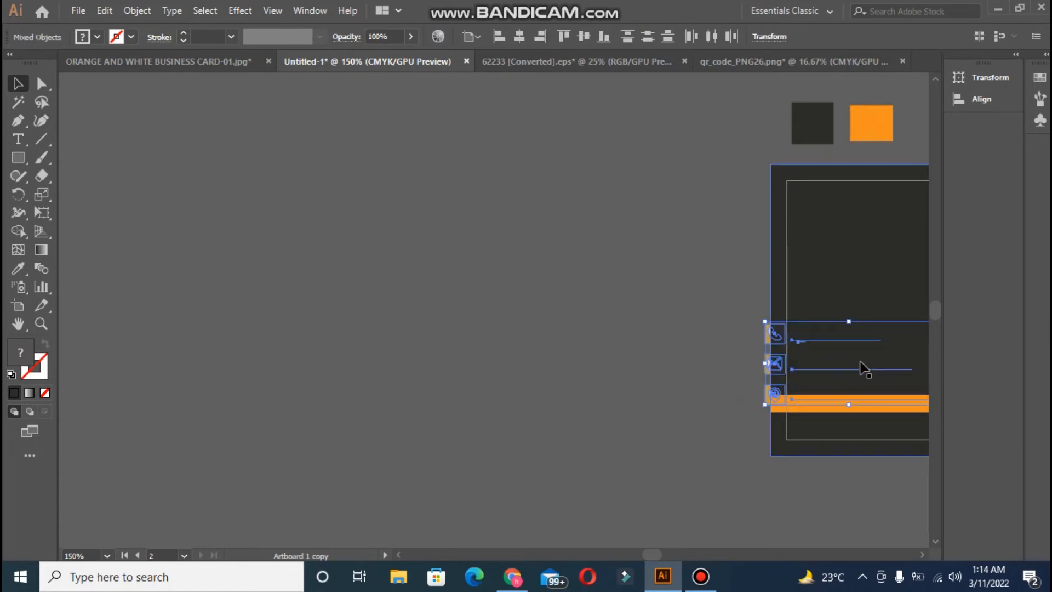
pyautogui.moveTo(655, 553); pyautogui.dragTo(666, 554)
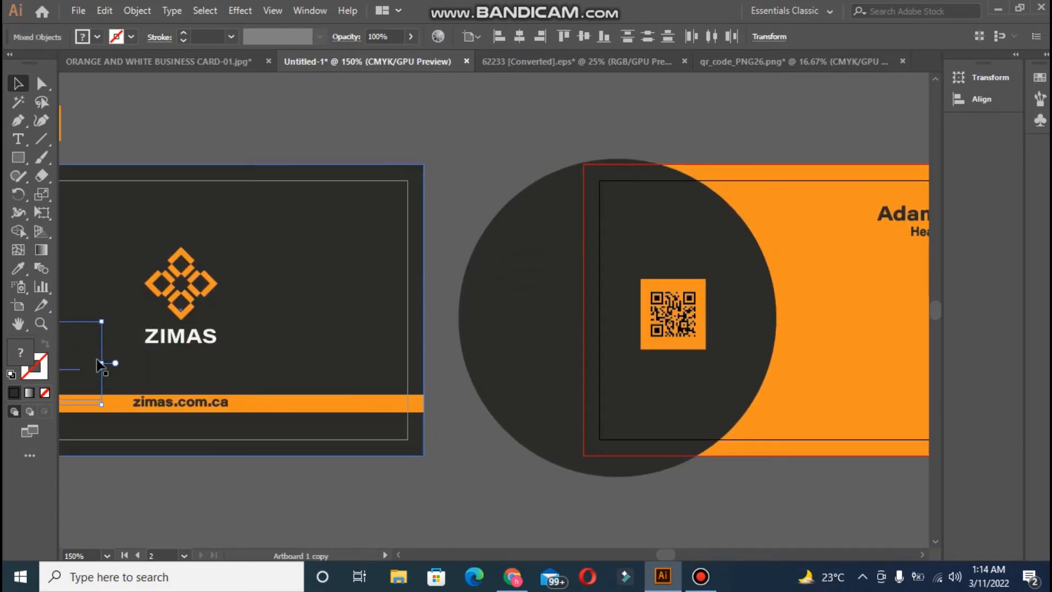
pyautogui.moveTo(82, 376); pyautogui.dragTo(943, 351)
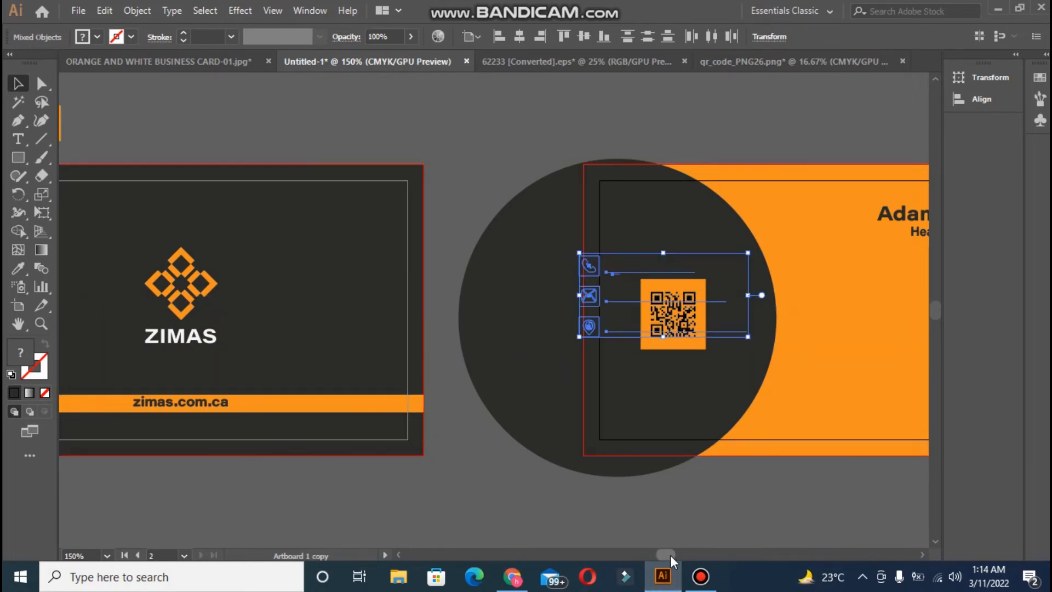
pyautogui.moveTo(670, 555); pyautogui.dragTo(678, 555)
pyautogui.moveTo(142, 303); pyautogui.dragTo(426, 373)
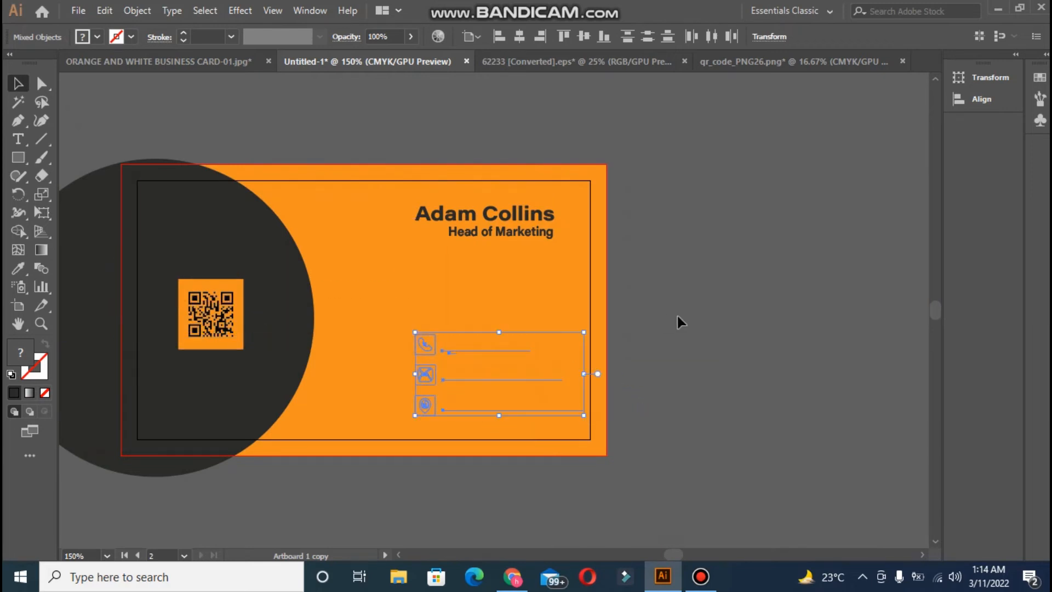
# Step: Bring the contact icons and text in front of the orange card background
pyautogui.rightClick(521, 351)
pyautogui.moveTo(674, 274)
pyautogui.click(709, 272)
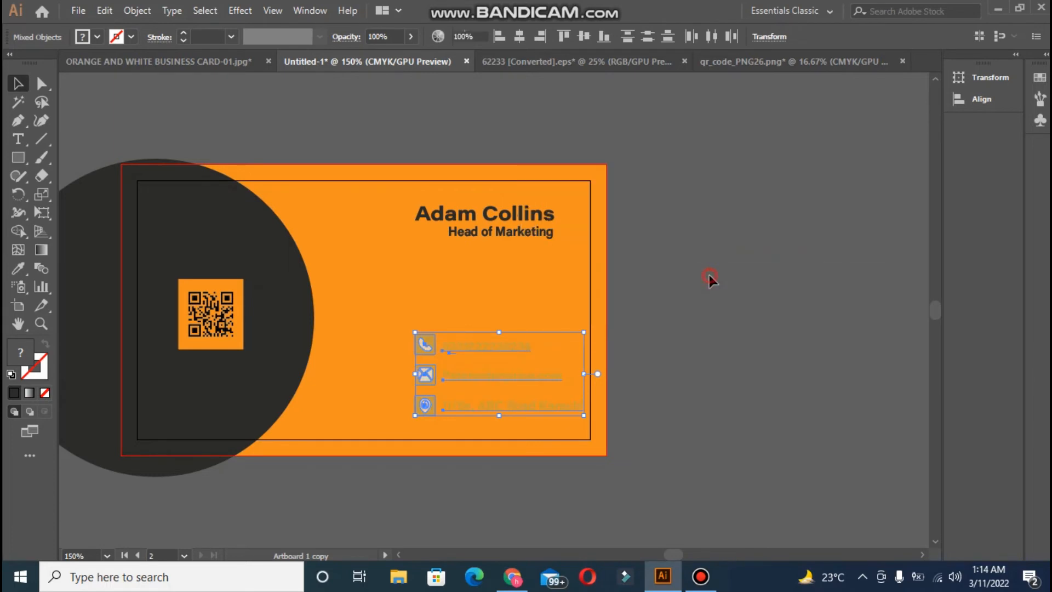
pyautogui.click(709, 275)
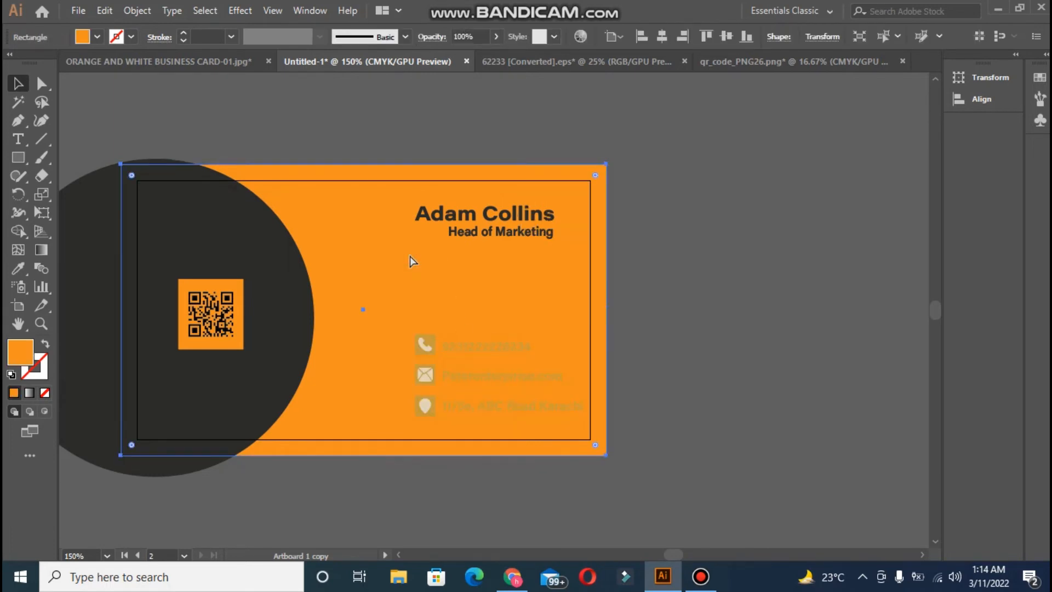
# Step: Lock the orange background, reselect the contact icons and text, and bring the selection to the front
pyautogui.click(502, 397)
pyautogui.rightClick(504, 400)
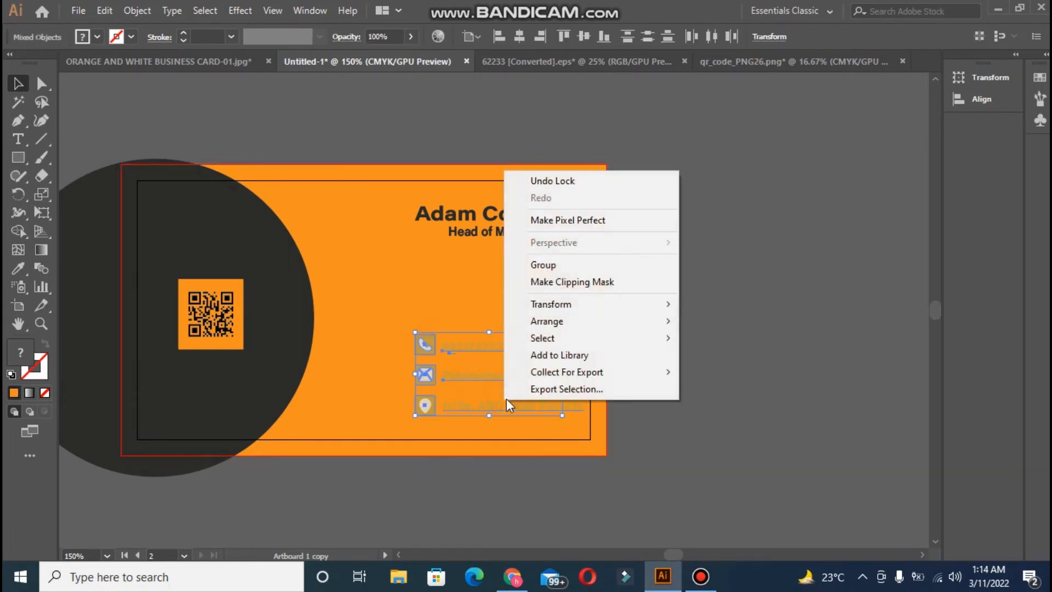
pyautogui.moveTo(626, 321)
pyautogui.click(724, 324)
pyautogui.click(732, 281)
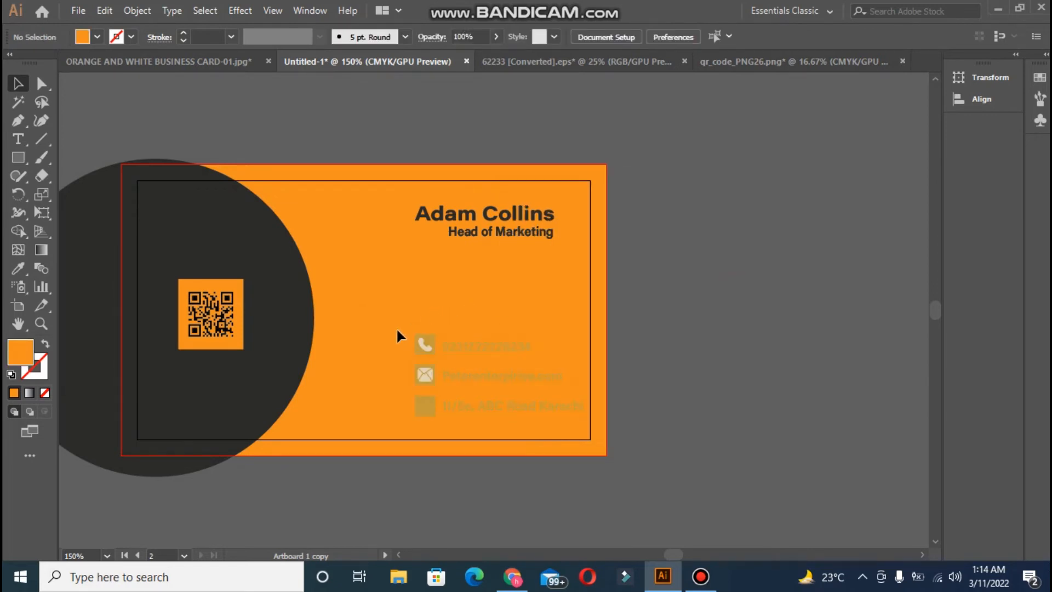
# Step: Recolour the three lines of contact text with the dark grey sampled from the circle
pyautogui.click(457, 343)
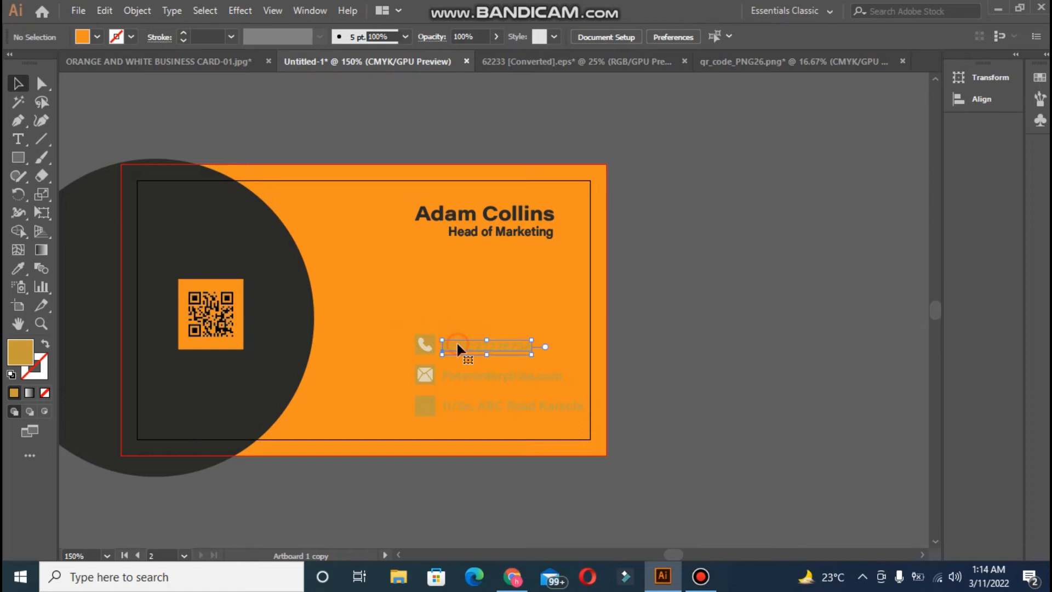
pyautogui.keyDown('shift'); pyautogui.click(482, 374); pyautogui.keyUp('shift')
pyautogui.keyDown('shift'); pyautogui.click(486, 406); pyautogui.keyUp('shift')
pyautogui.press('i')
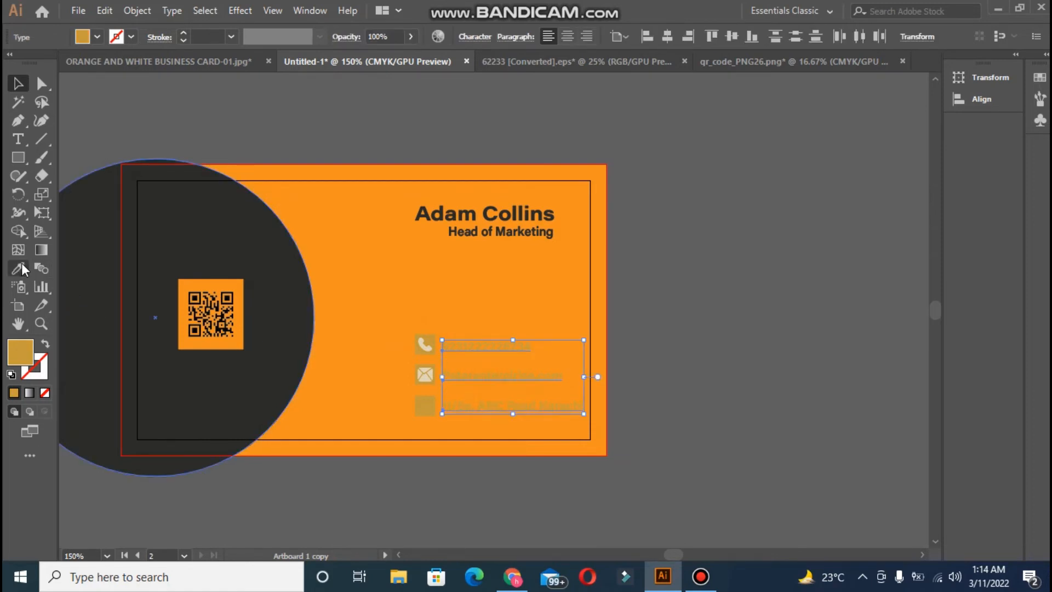
pyautogui.click(202, 248)
pyautogui.click(17, 82)
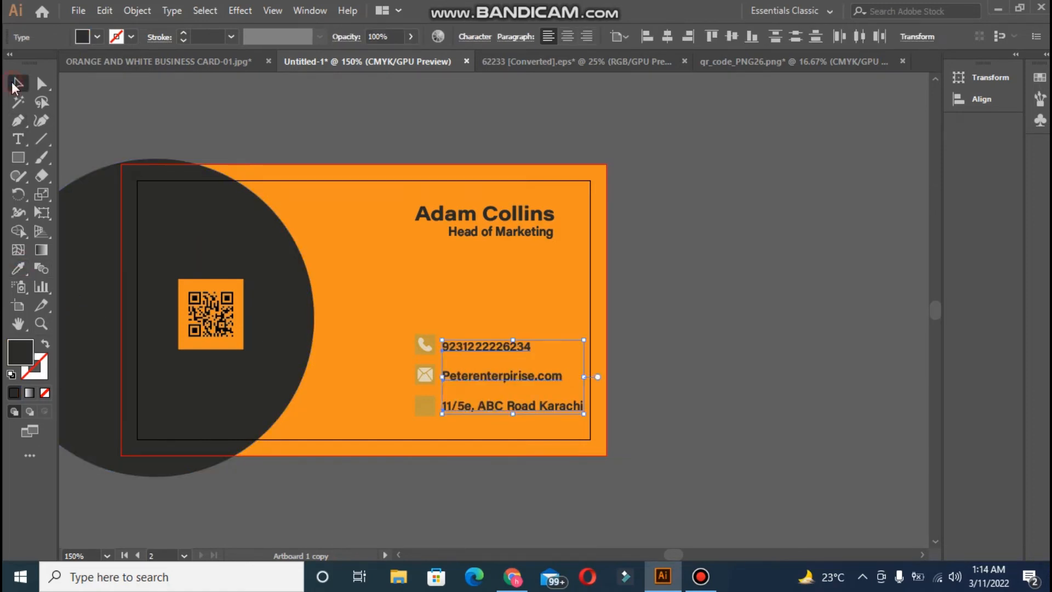
pyautogui.click(170, 138)
pyautogui.click(425, 342)
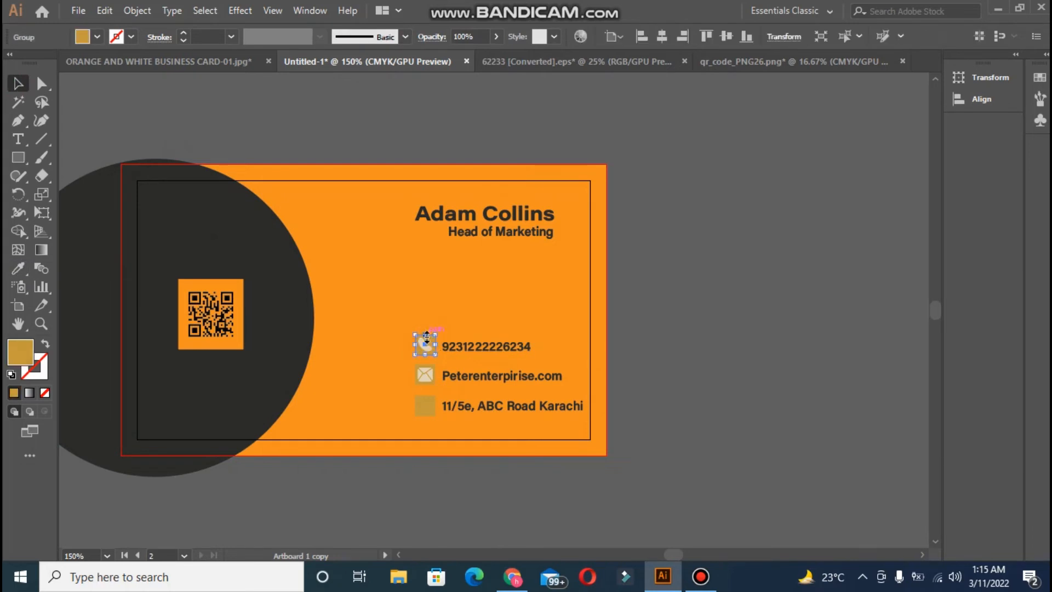
pyautogui.keyDown('shift'); pyautogui.click(430, 377); pyautogui.keyUp('shift')
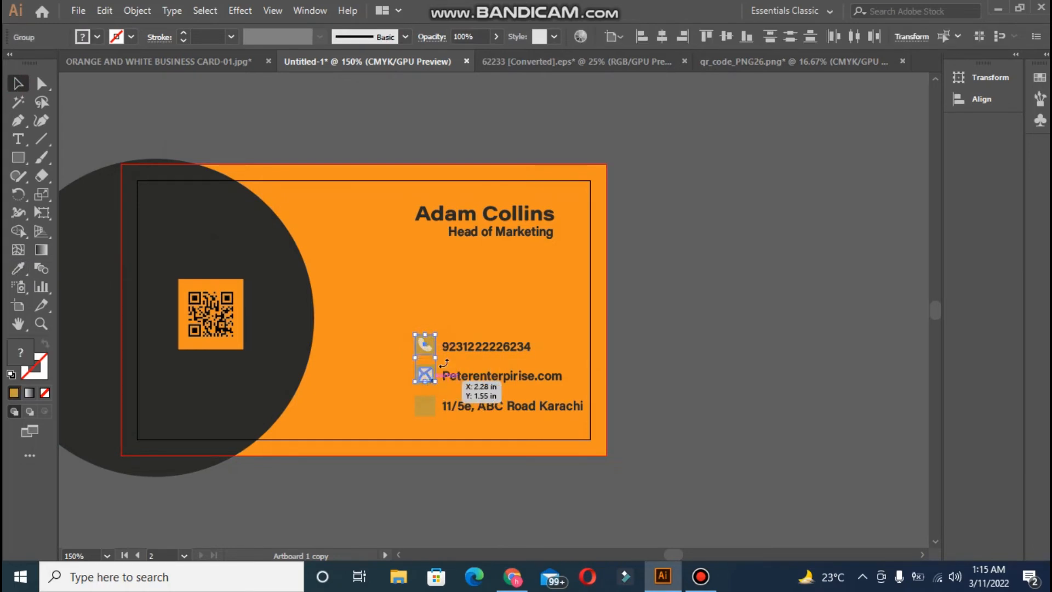
pyautogui.click(695, 207)
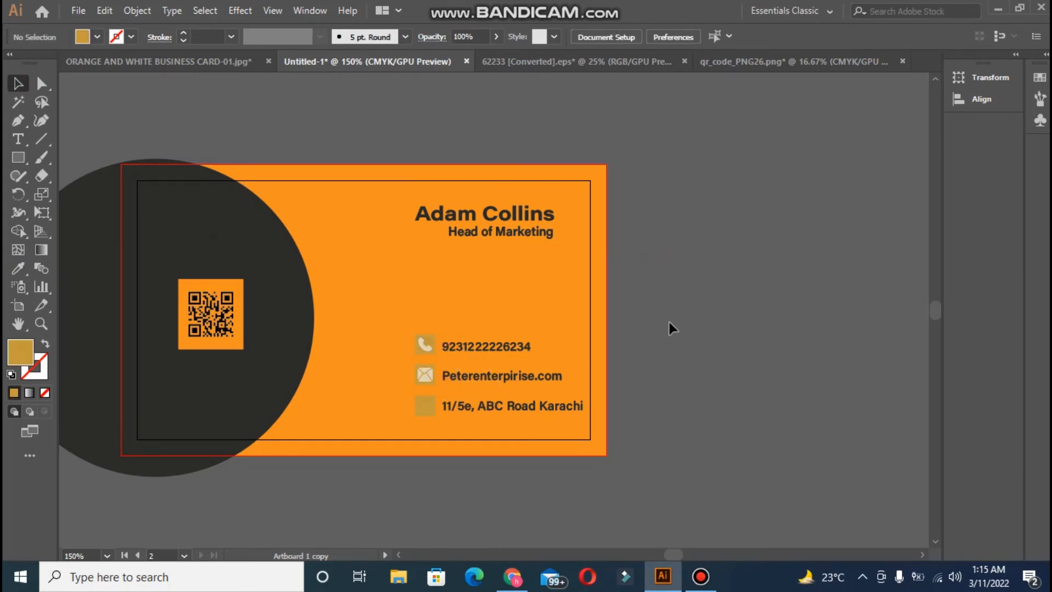
# Step: Fill the square backgrounds of the three contact icons with the circle's dark grey using the Eyedropper
pyautogui.click(420, 355)
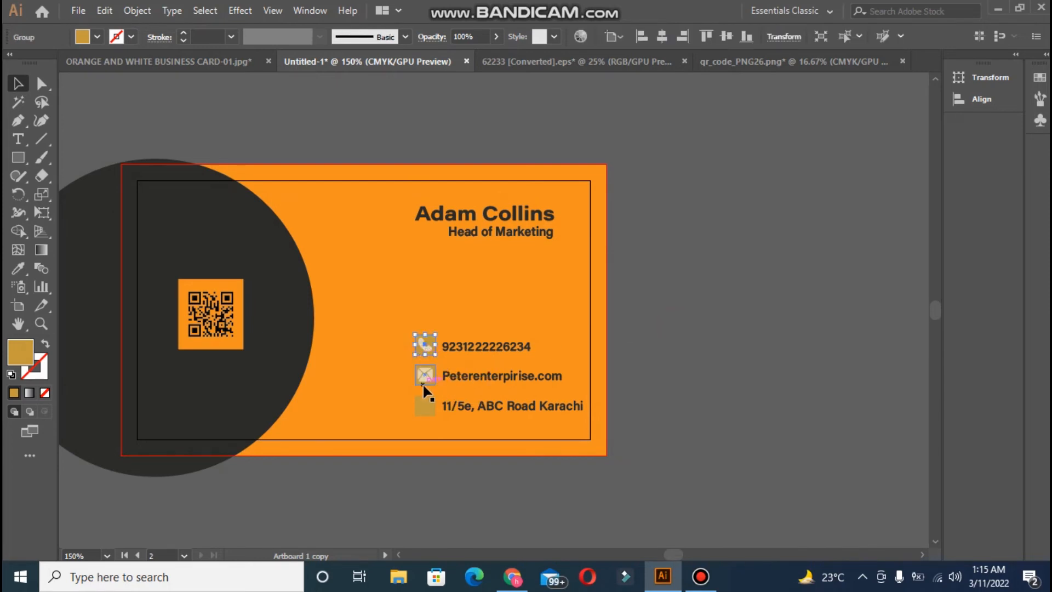
pyautogui.keyDown('shift'); pyautogui.click(425, 377); pyautogui.keyUp('shift')
pyautogui.keyDown('shift'); pyautogui.click(426, 408); pyautogui.keyUp('shift')
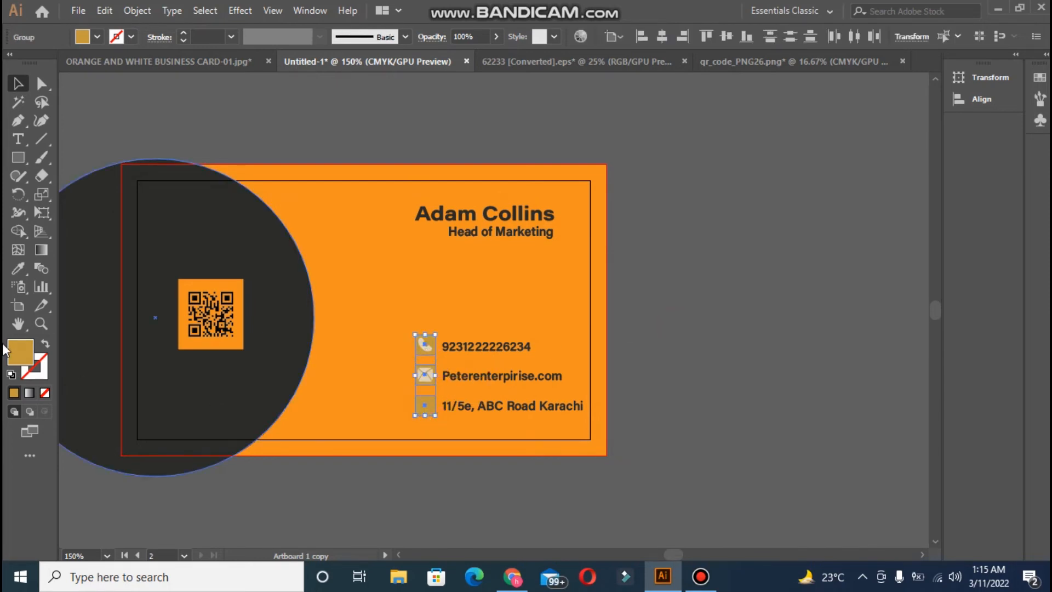
pyautogui.click(19, 268)
pyautogui.click(161, 263)
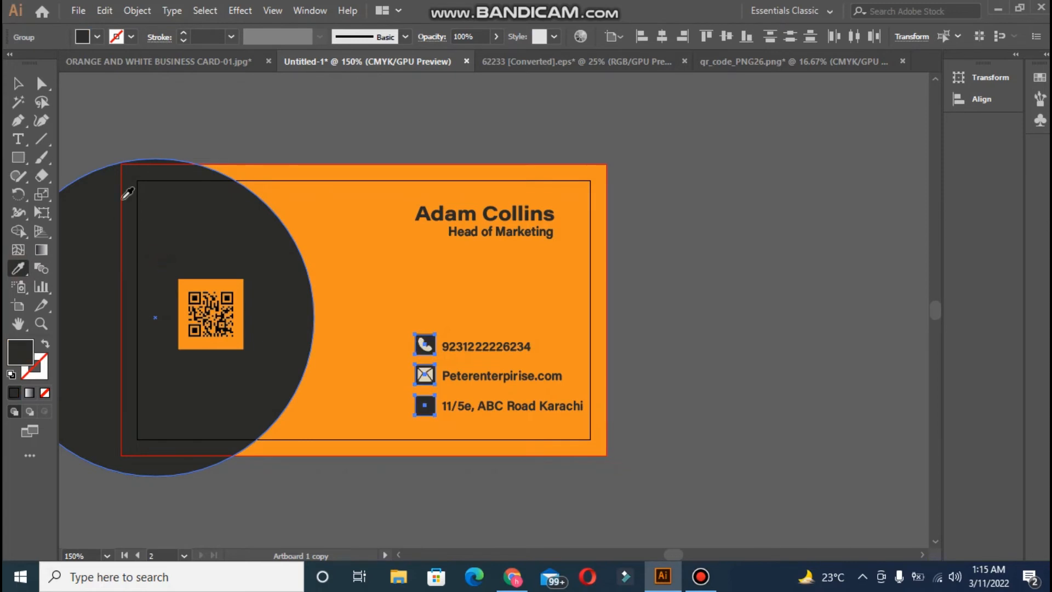
pyautogui.click(18, 84)
pyautogui.click(364, 373)
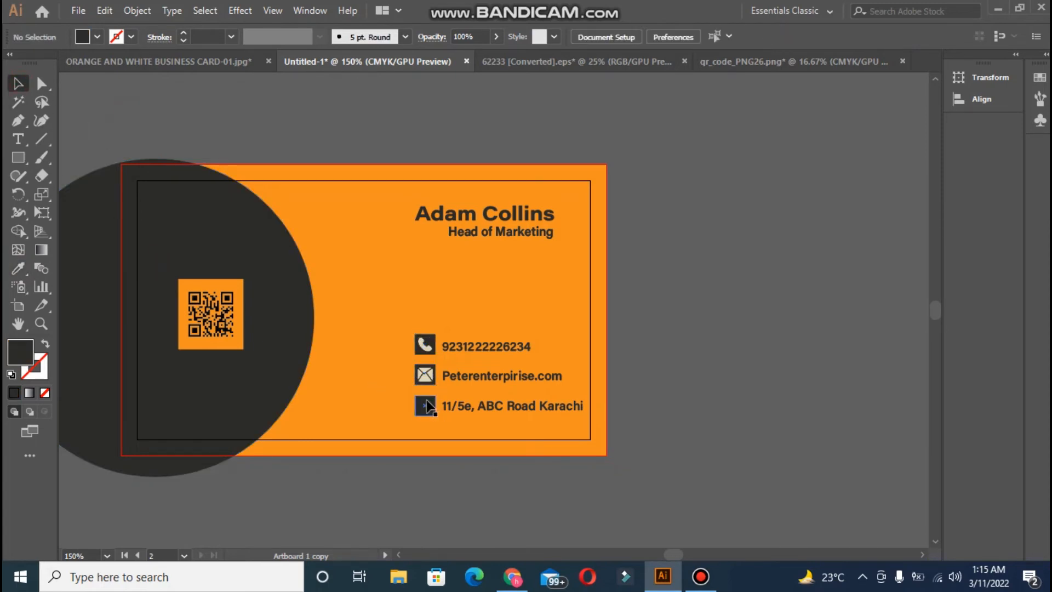
# Step: Recolour the envelope and phone symbols with the orange sampled from the card background
pyautogui.click(426, 380)
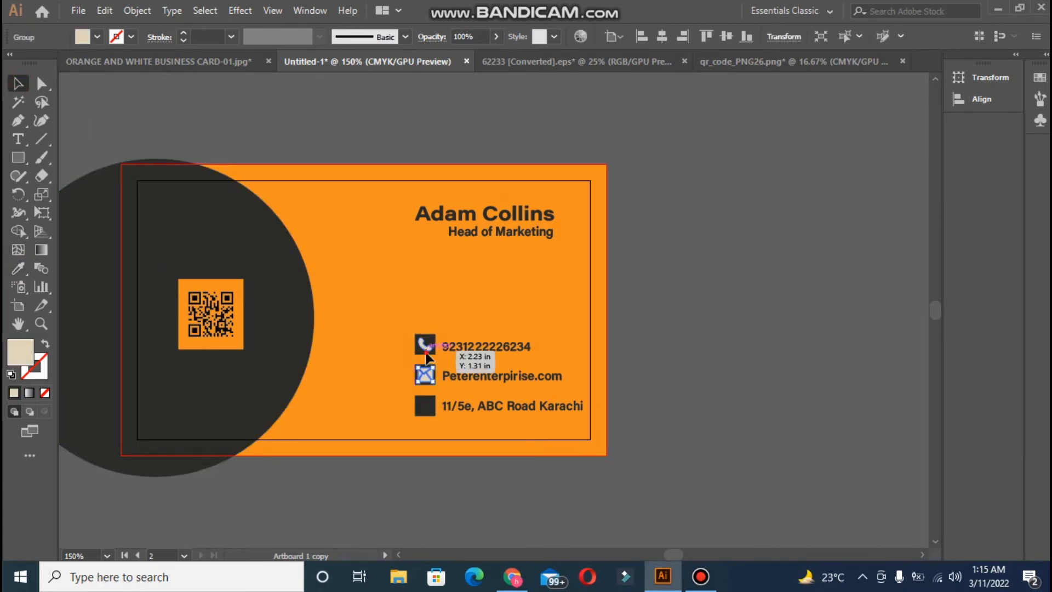
pyautogui.keyDown('shift'); pyautogui.click(426, 351); pyautogui.keyUp('shift')
pyautogui.click(18, 268)
pyautogui.click(327, 271)
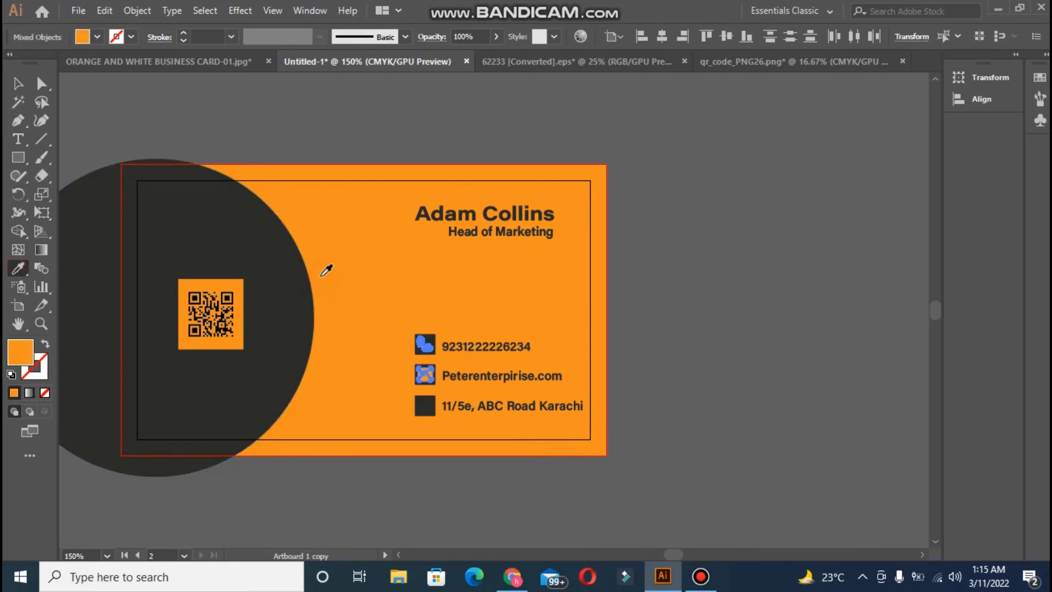
# Step: Nudge the block of contact icons and text slightly left so it sits clear of the inner margin line, and deselect it
pyautogui.click(18, 83)
pyautogui.click(460, 285)
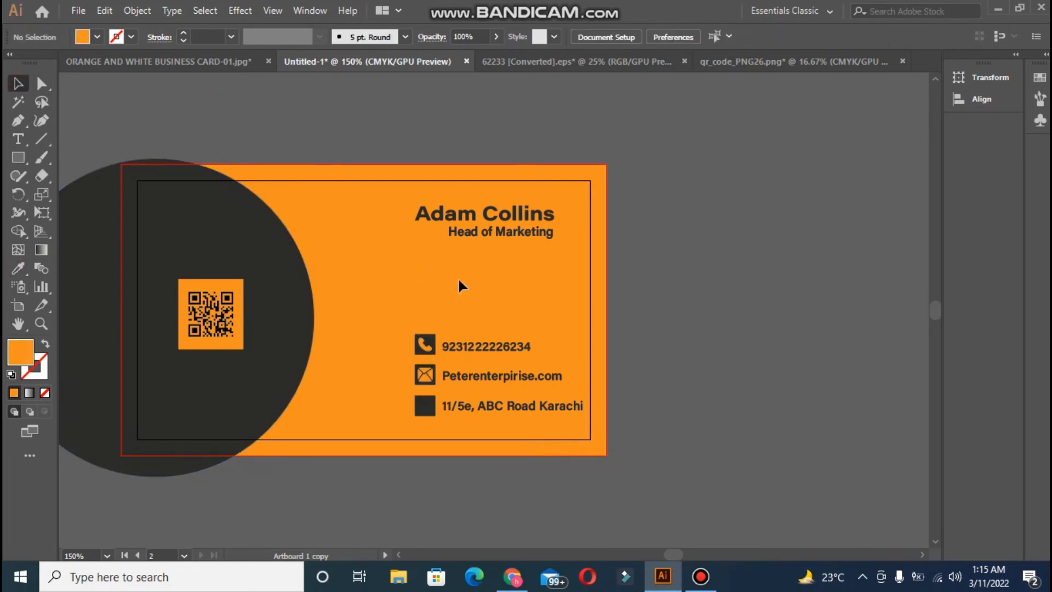
pyautogui.moveTo(672, 554)
pyautogui.mouseDown()
pyautogui.moveTo(638, 554)
pyautogui.moveTo(672, 556)
pyautogui.mouseUp()
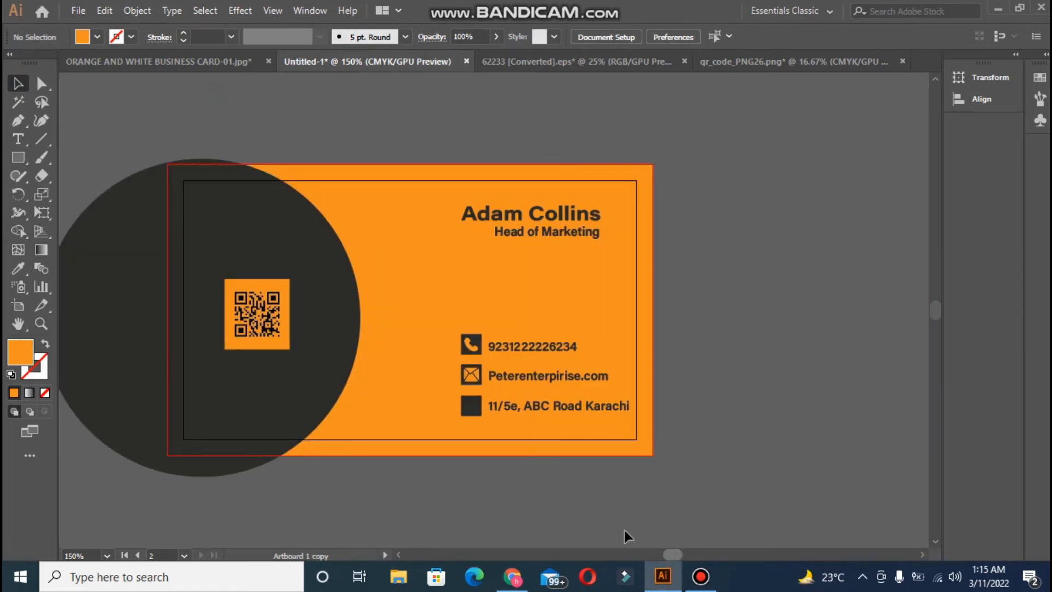
pyautogui.click(630, 426)
pyautogui.press('Left')
pyautogui.press('Left')
pyautogui.press('Left')
pyautogui.press('Left')
pyautogui.press('Left')
pyautogui.press('Left')
pyautogui.press('Left')
pyautogui.press('Left')
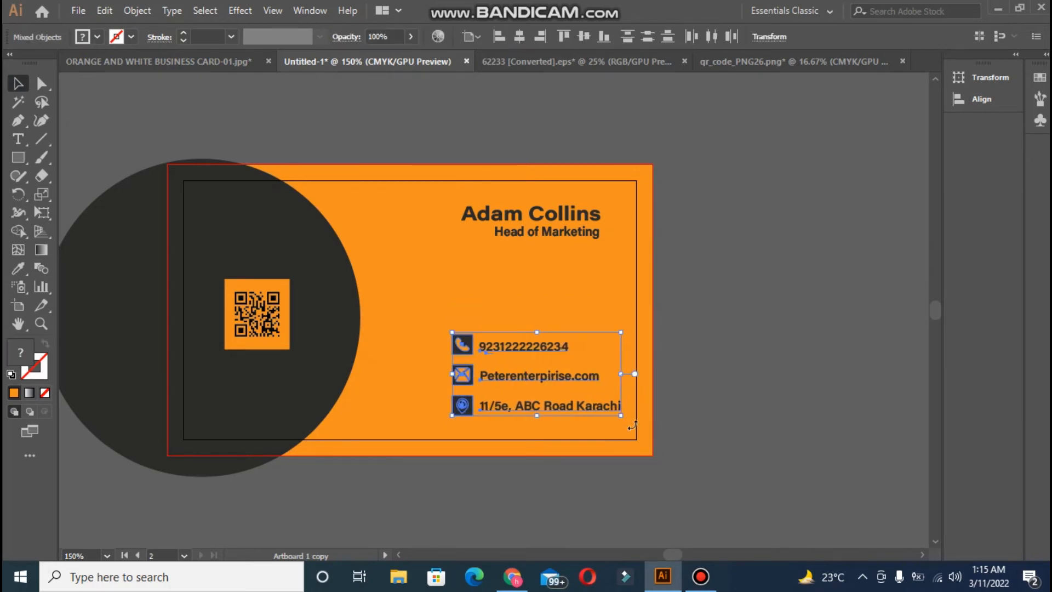
pyautogui.press('Right')
pyautogui.press('Right')
pyautogui.press('Right')
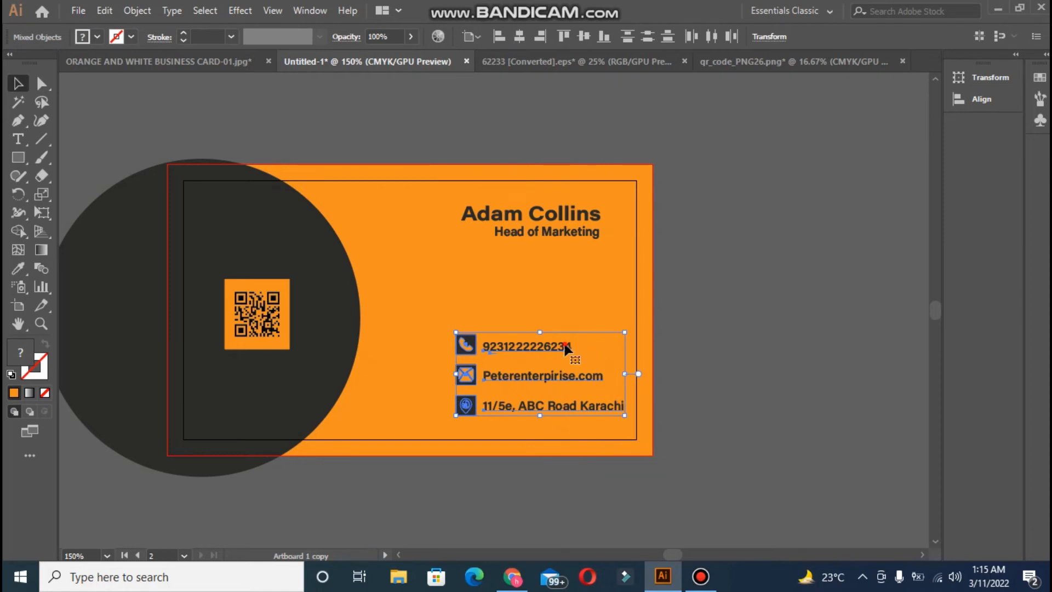
pyautogui.moveTo(570, 347); pyautogui.dragTo(565, 345)
pyautogui.press('Down')
pyautogui.press('Right')
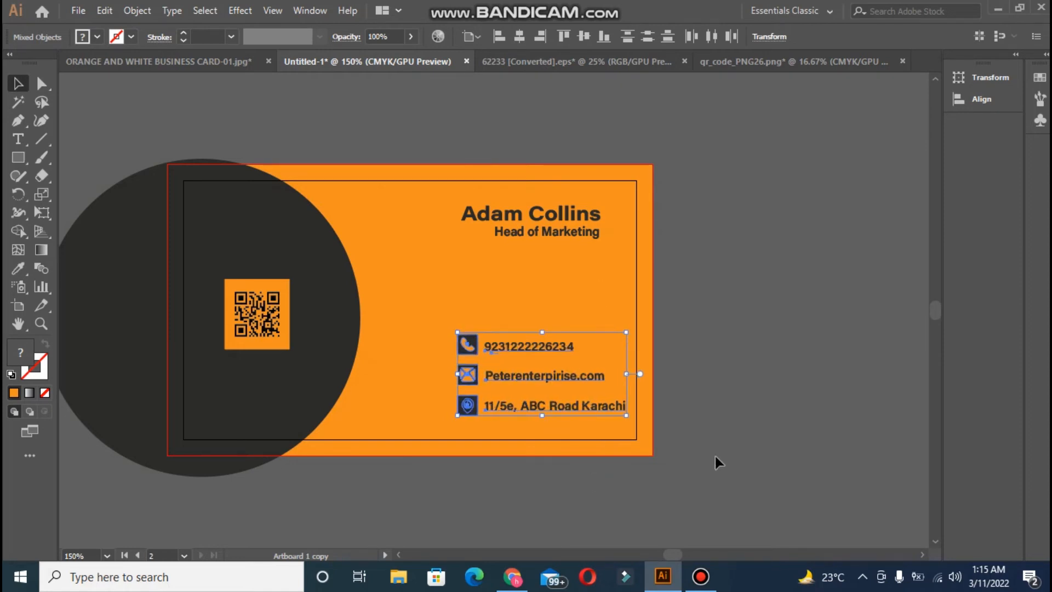
pyautogui.click(784, 437)
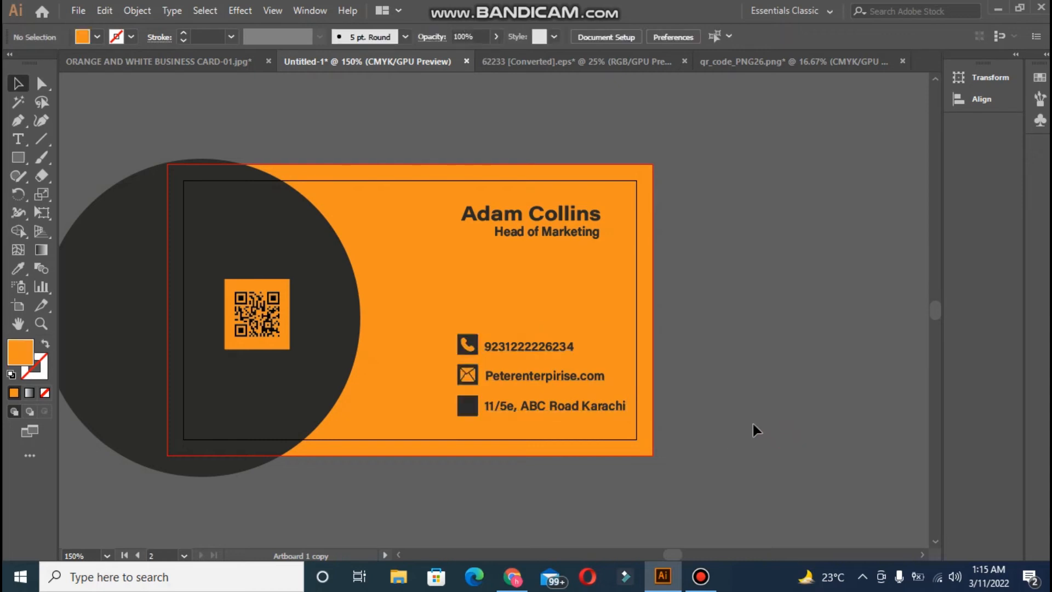
# Step: Preview the contact side in Save for Web at 200% and 100%, and close the preview without saving
pyautogui.click(78, 13)
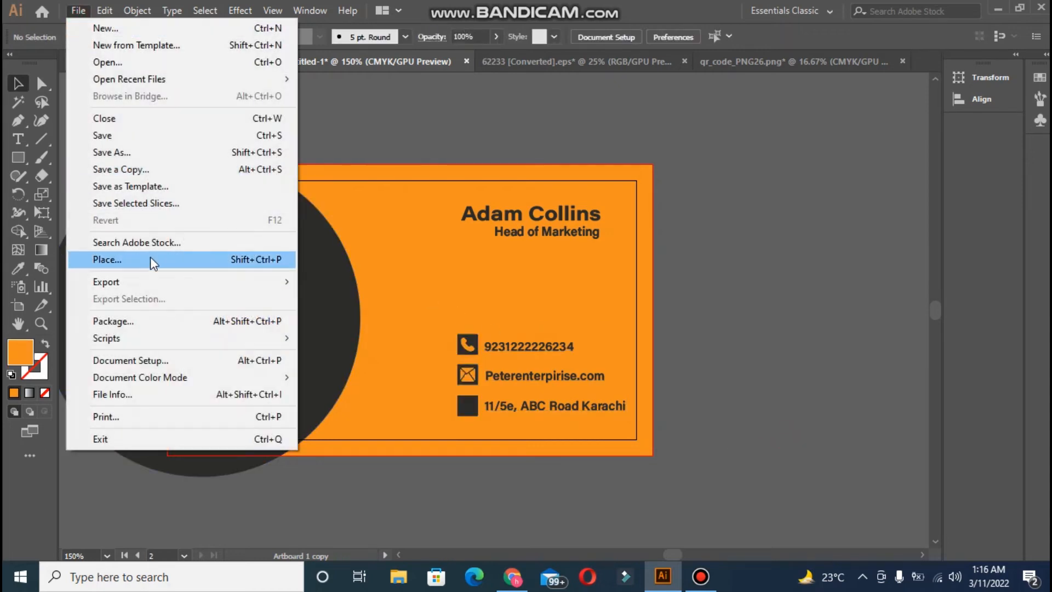
pyautogui.moveTo(229, 288)
pyautogui.click(326, 317)
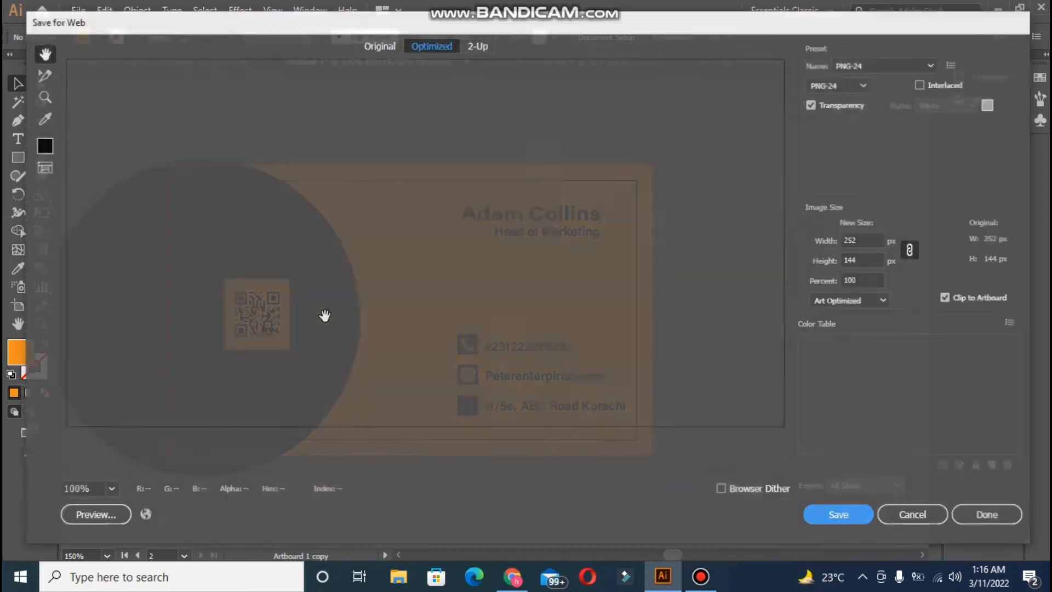
pyautogui.keyDown('ctrl'); pyautogui.click(327, 317); pyautogui.keyUp('ctrl')
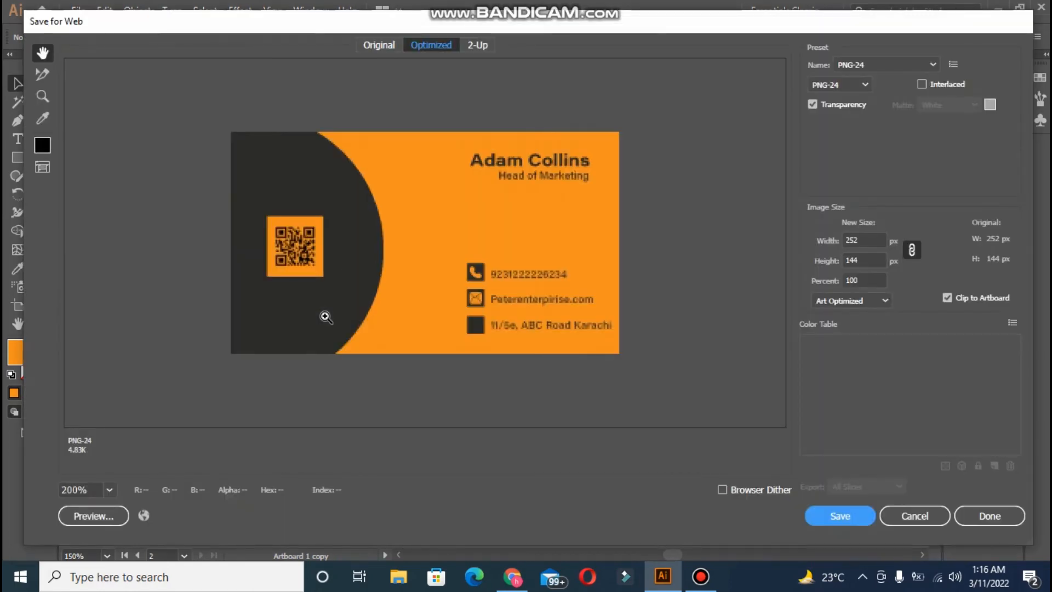
pyautogui.keyDown('ctrl'); pyautogui.keyDown('alt'); pyautogui.click(327, 317); pyautogui.keyUp('alt'); pyautogui.keyUp('ctrl')
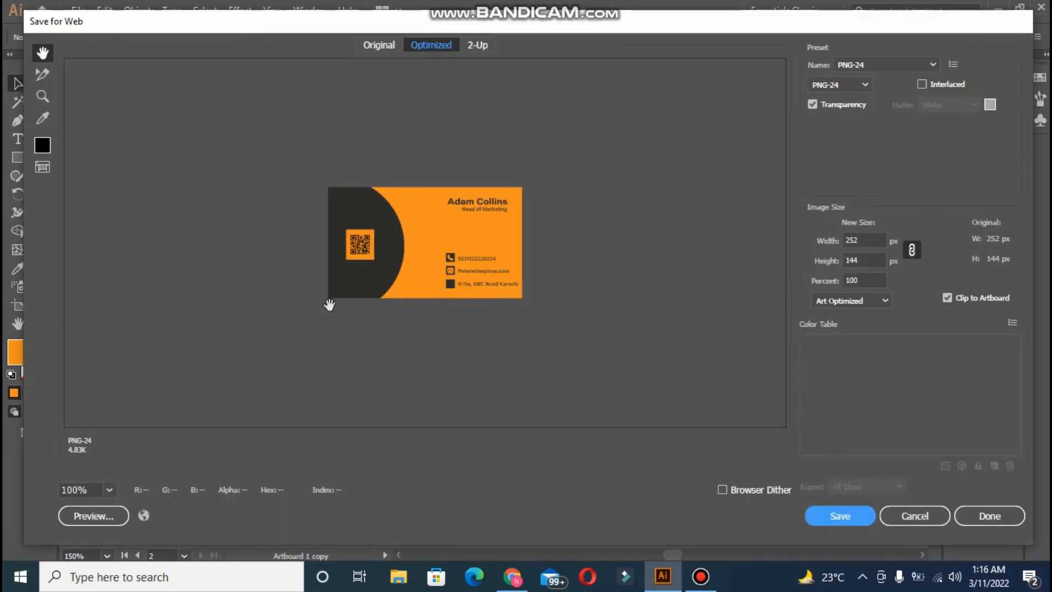
pyautogui.click(914, 517)
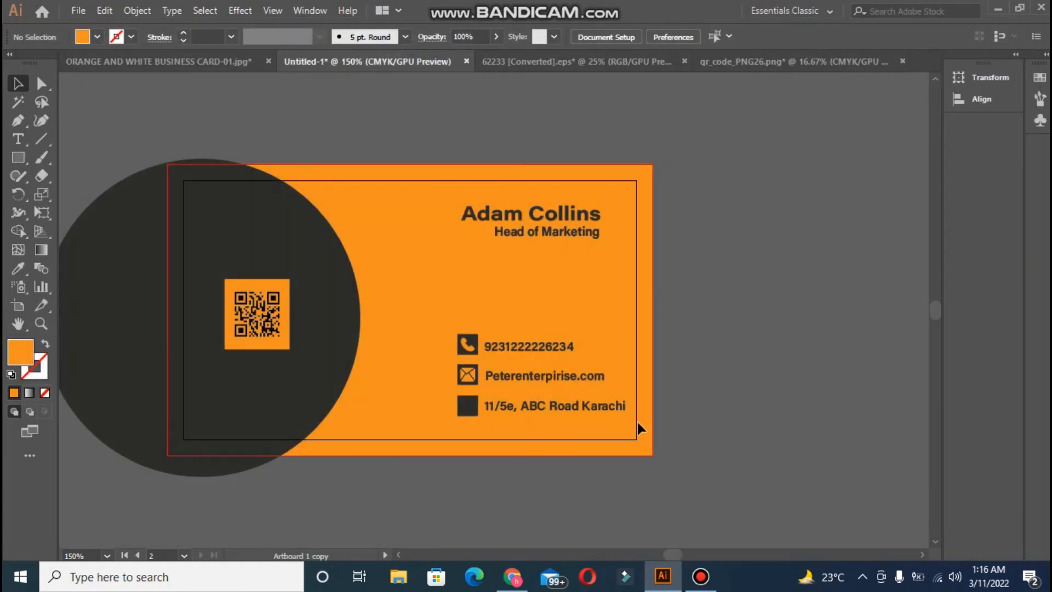
# Step: Delete the dark grey and orange colour sample squares above the logo side
pyautogui.hotkey('ctrl', '-')
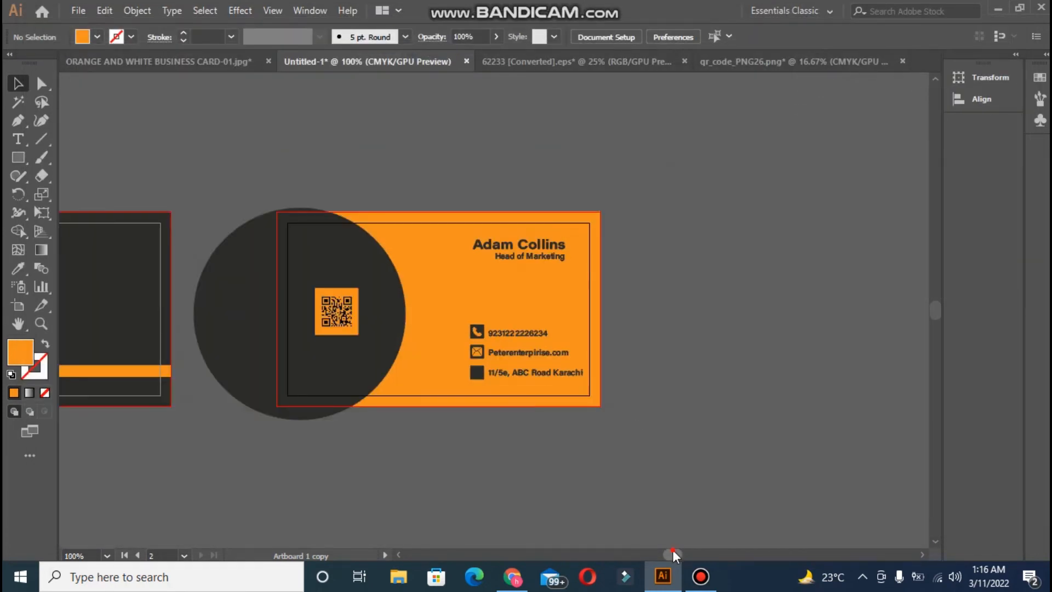
pyautogui.moveTo(673, 550); pyautogui.dragTo(662, 550)
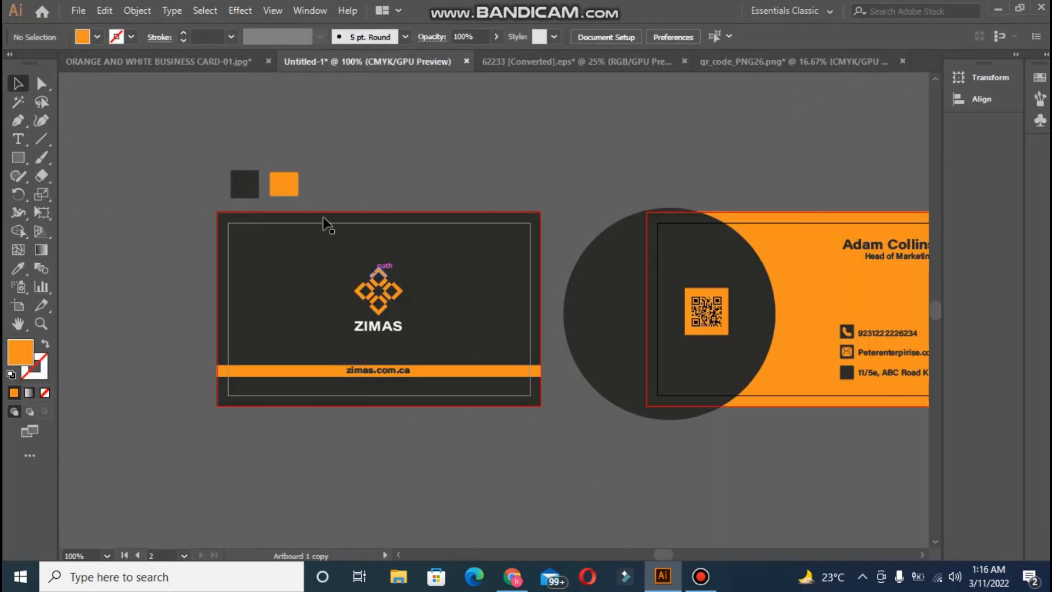
pyautogui.moveTo(311, 189); pyautogui.dragTo(310, 189)
pyautogui.press('Delete')
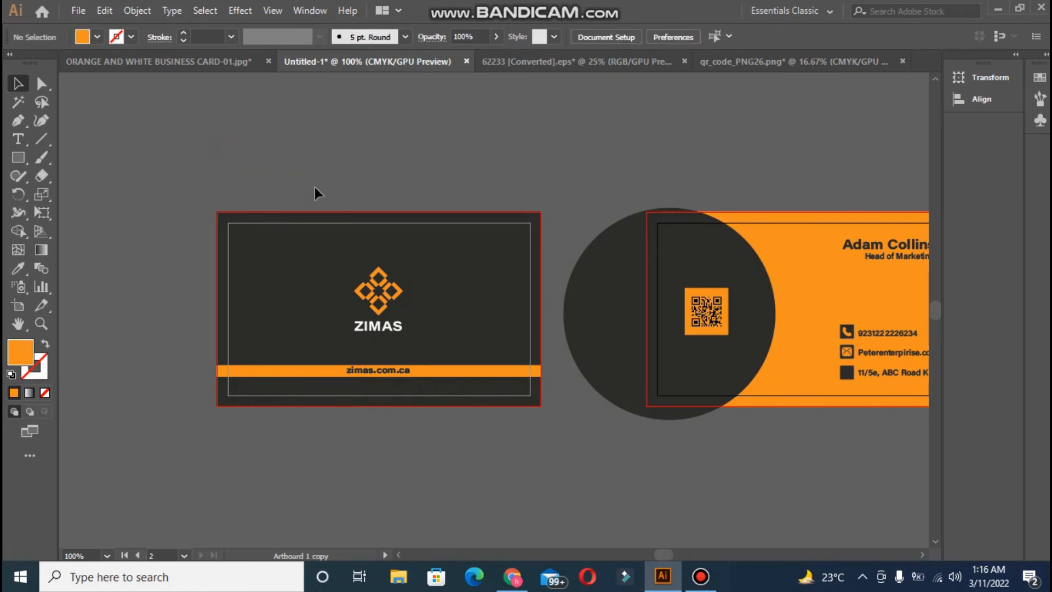
# Step: Draw a rectangle exactly over the second artboard and use it as a clipping mask for all the contact side's artwork
pyautogui.moveTo(669, 555); pyautogui.dragTo(673, 555)
pyautogui.click(24, 158)
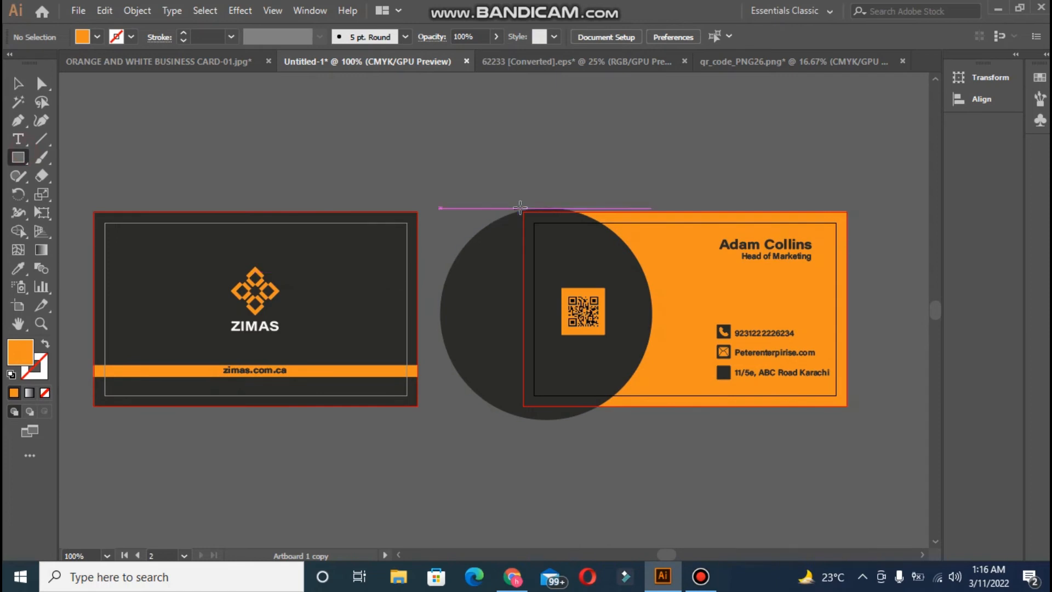
pyautogui.moveTo(524, 212)
pyautogui.mouseDown()
pyautogui.moveTo(836, 419)
pyautogui.moveTo(848, 406)
pyautogui.mouseUp()
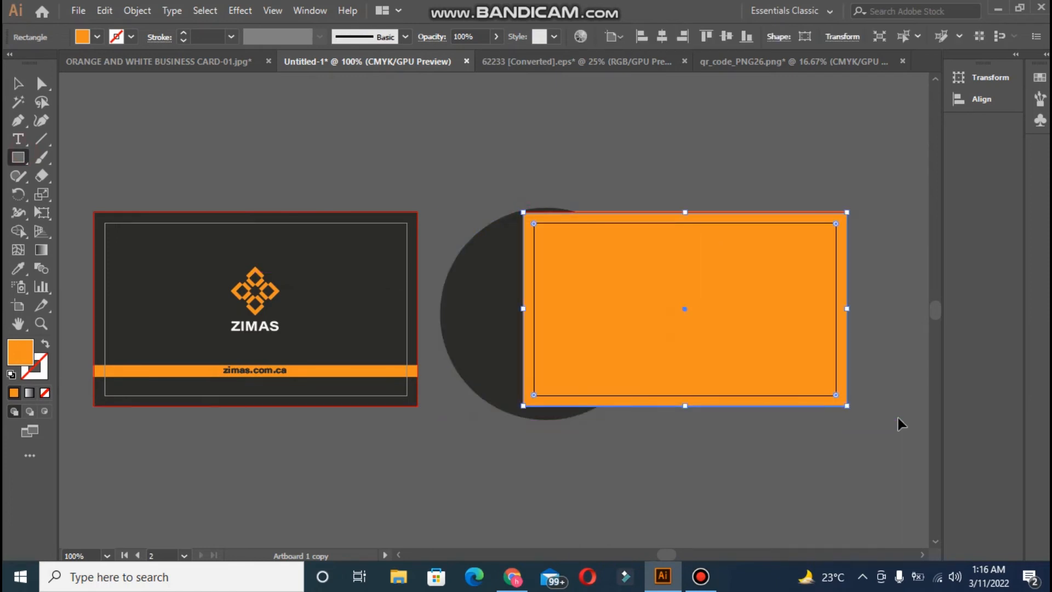
pyautogui.click(10, 82)
pyautogui.hotkey('ctrl', 'a')
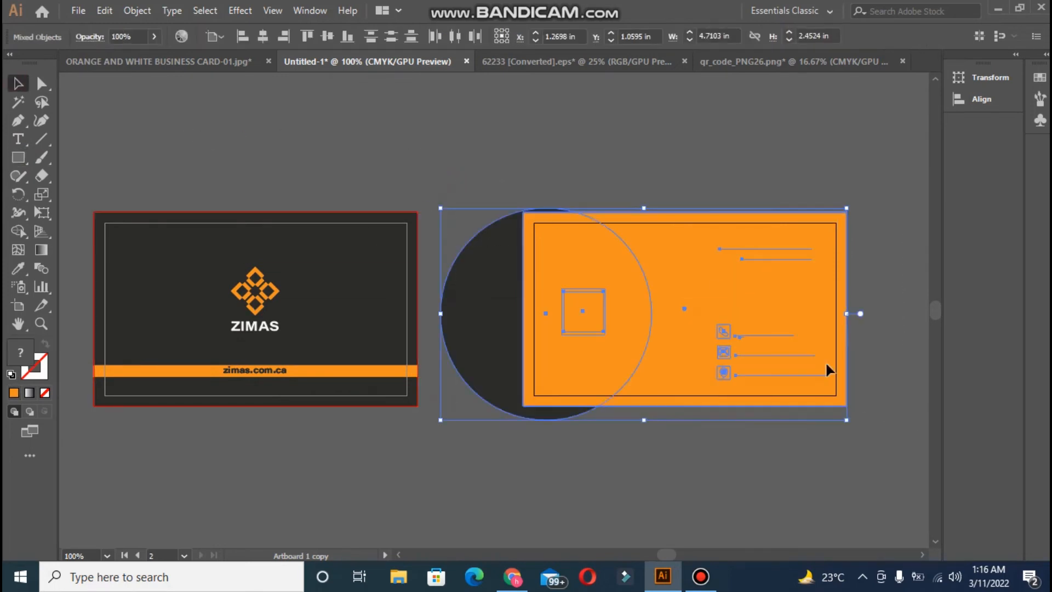
pyautogui.rightClick(747, 311)
pyautogui.click(785, 422)
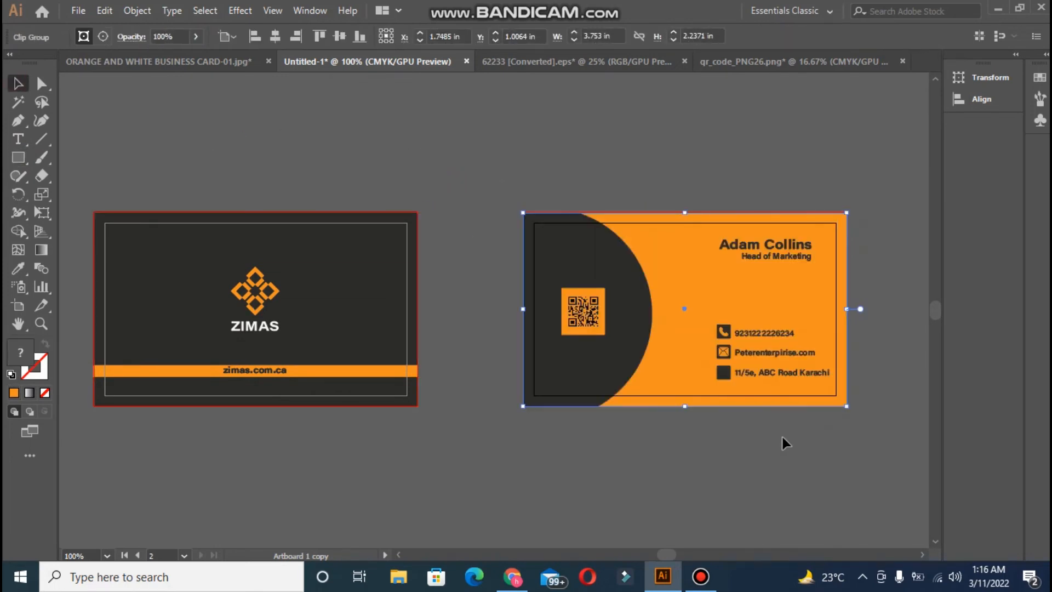
pyautogui.click(778, 439)
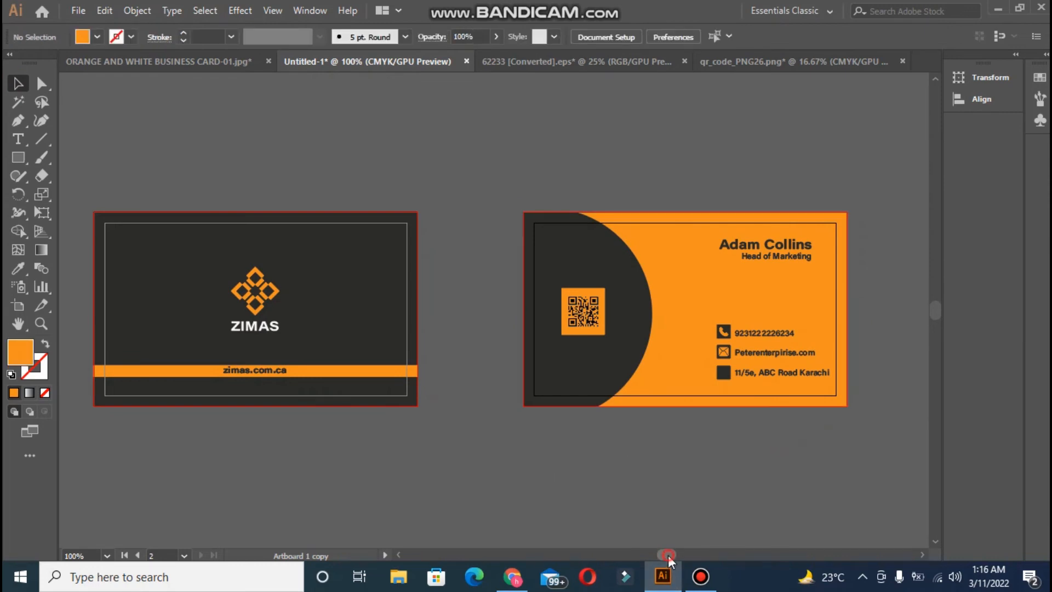
pyautogui.moveTo(668, 555); pyautogui.dragTo(666, 554)
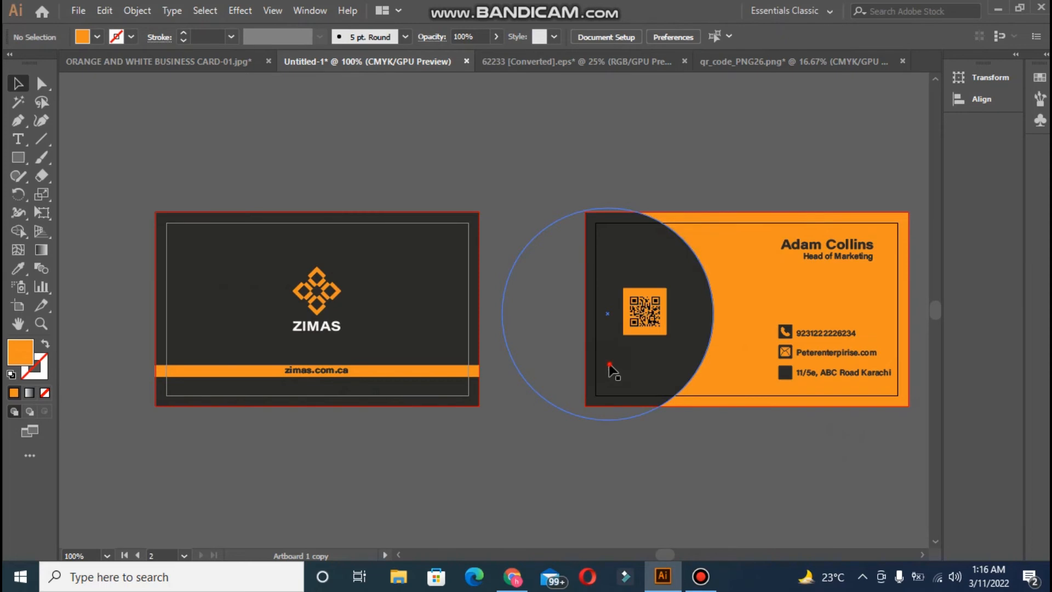
pyautogui.moveTo(609, 369); pyautogui.dragTo(530, 364)
pyautogui.hotkey('ctrl', 'z')
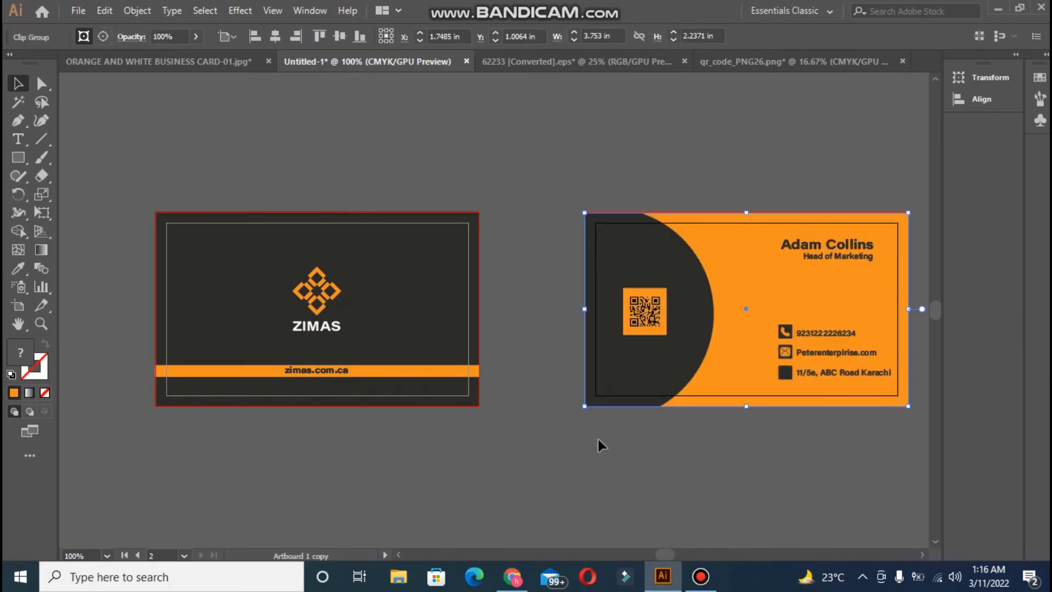
pyautogui.click(599, 442)
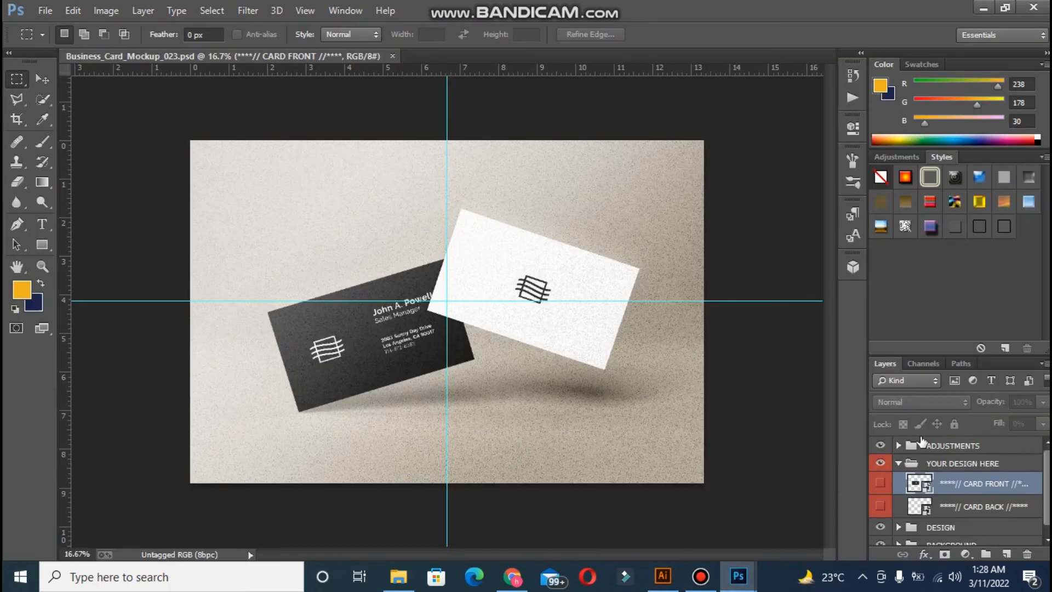
# Step: In Photoshop, open the mockup's CARD FRONT smart object and the busin-01 image from the design folder
pyautogui.doubleClick(924, 486)
pyautogui.click(535, 238)
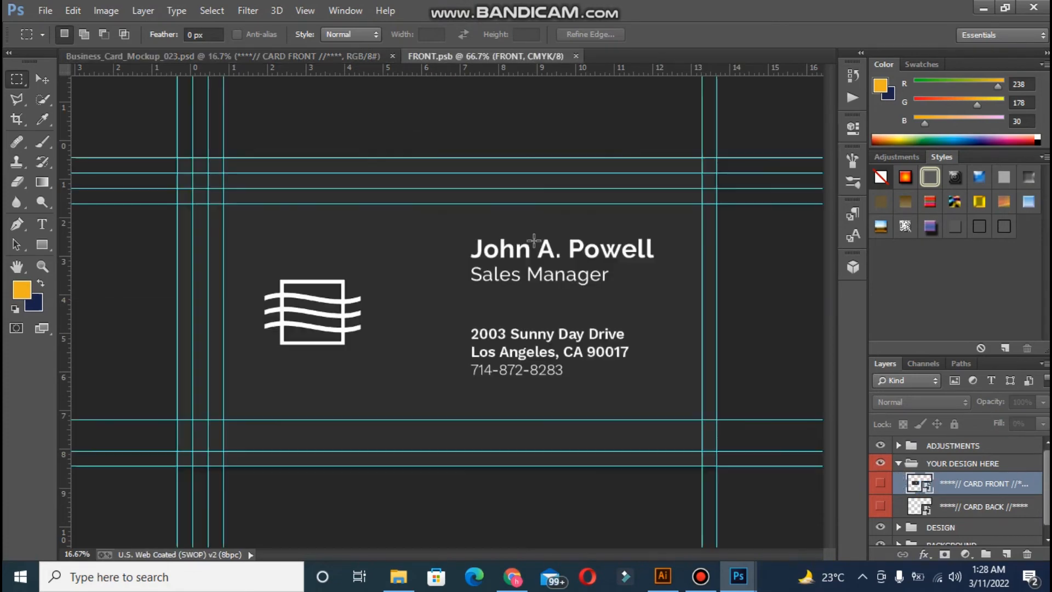
pyautogui.click(45, 11)
pyautogui.click(55, 38)
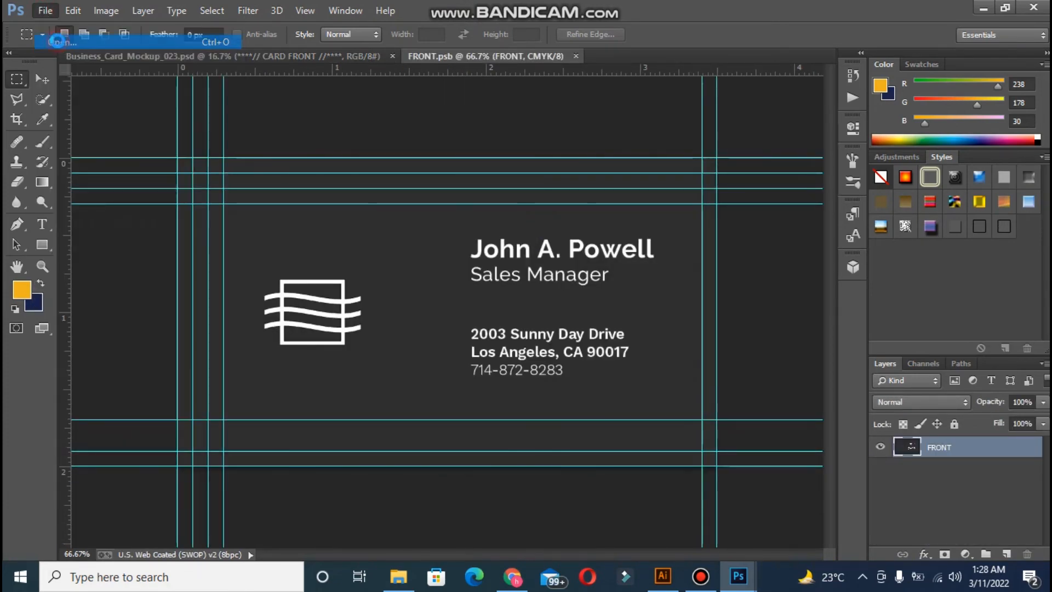
pyautogui.click(534, 101)
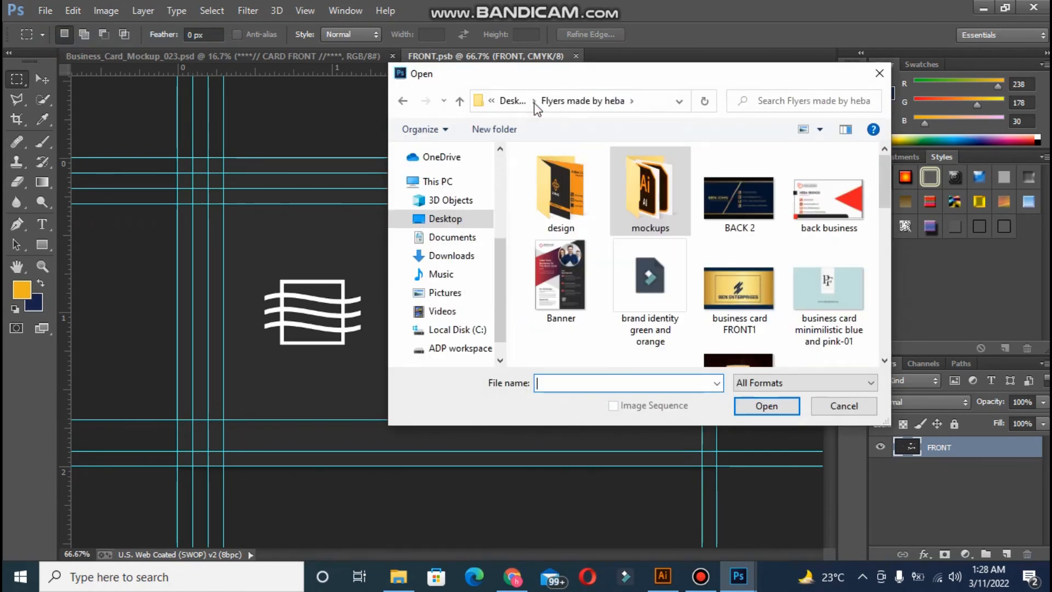
pyautogui.doubleClick(555, 167)
pyautogui.click(805, 304)
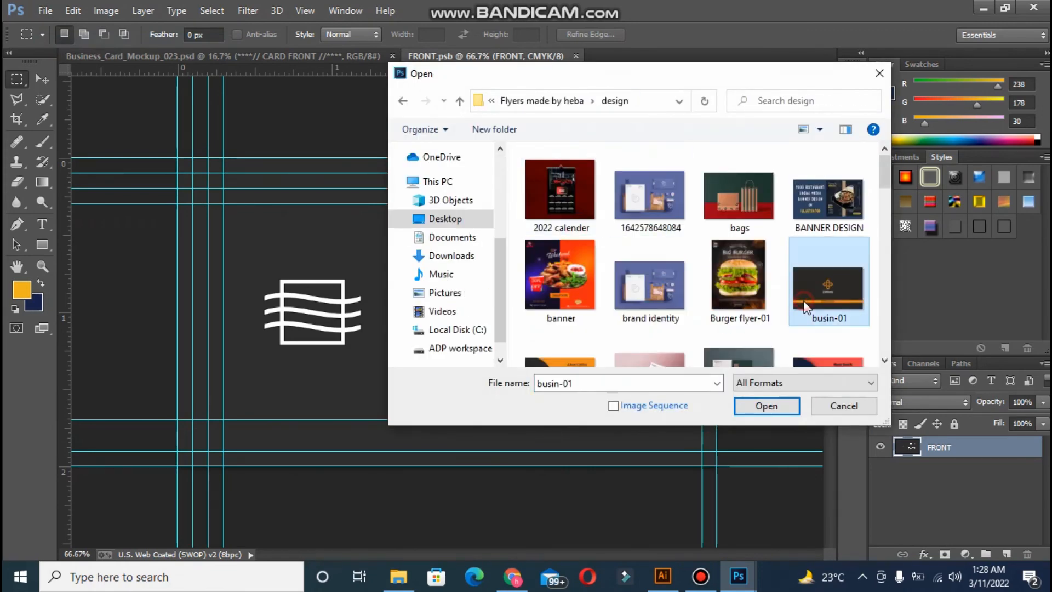
pyautogui.click(791, 406)
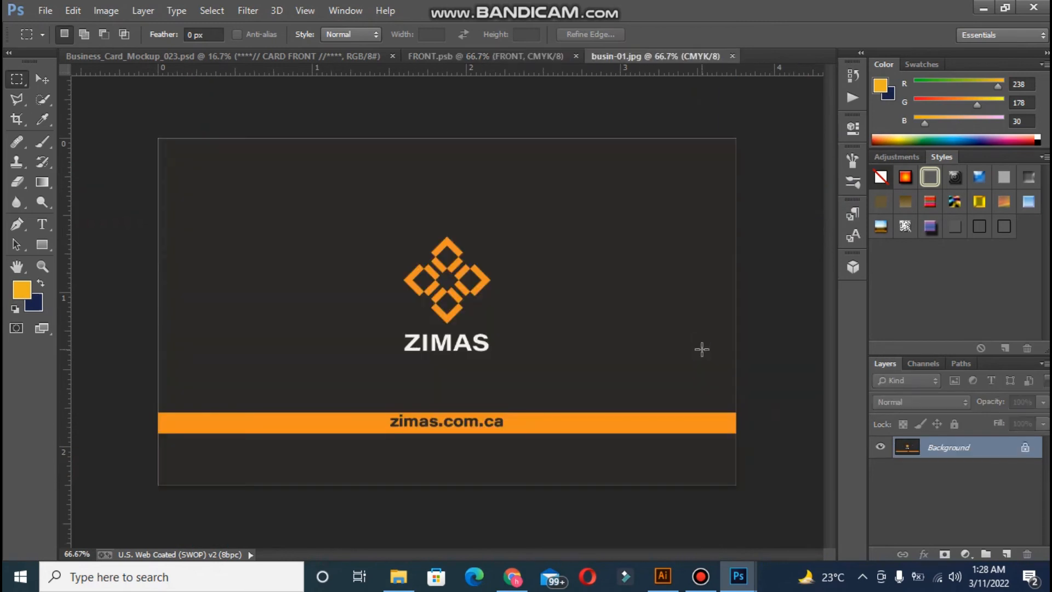
# Step: Copy the whole busin-01 image into the FRONT.psb document and shift the pasted design slightly down
pyautogui.hotkey('ctrl', 'a')
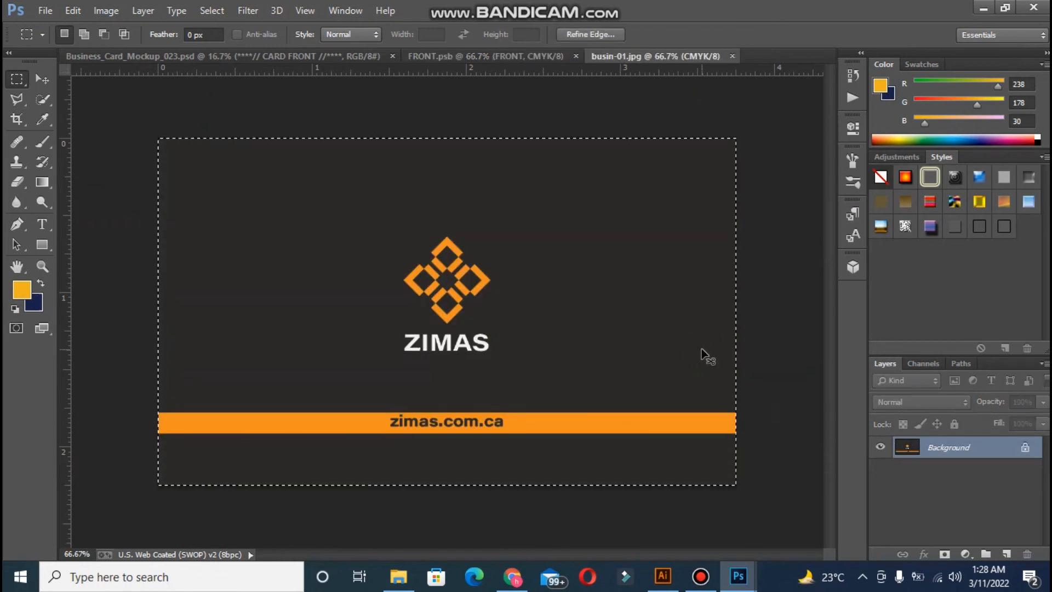
pyautogui.click(531, 57)
pyautogui.hotkey('ctrl', 'v')
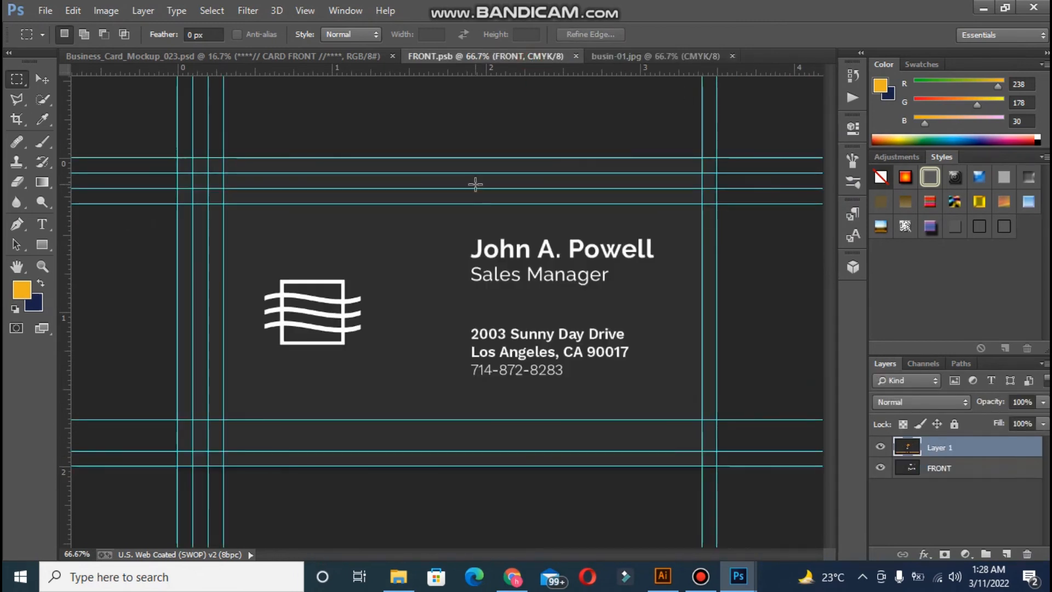
pyautogui.press('v')
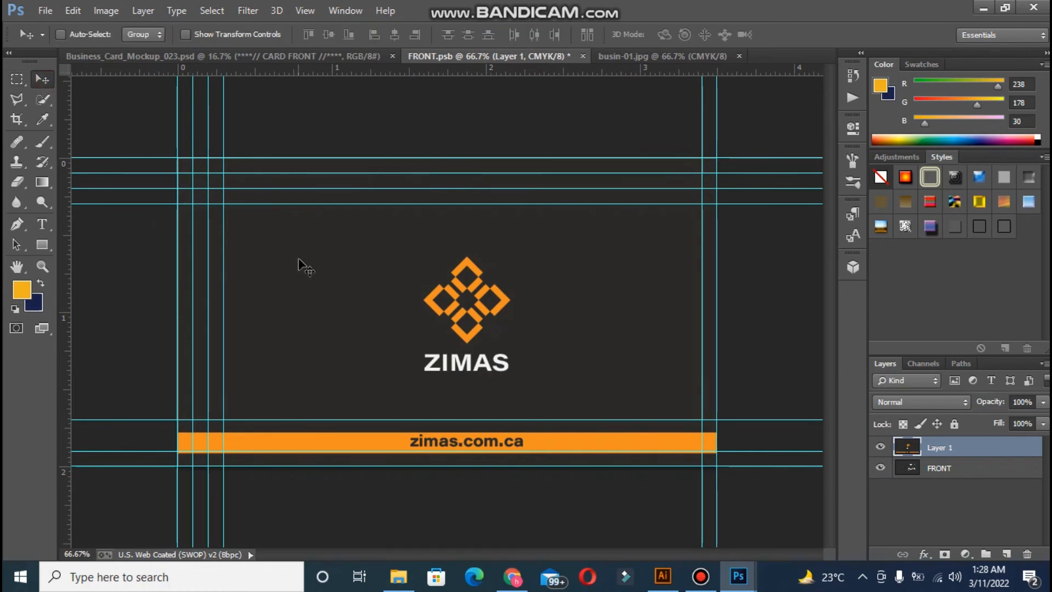
pyautogui.moveTo(301, 265)
pyautogui.mouseDown()
pyautogui.moveTo(301, 239)
pyautogui.moveTo(304, 276)
pyautogui.mouseUp()
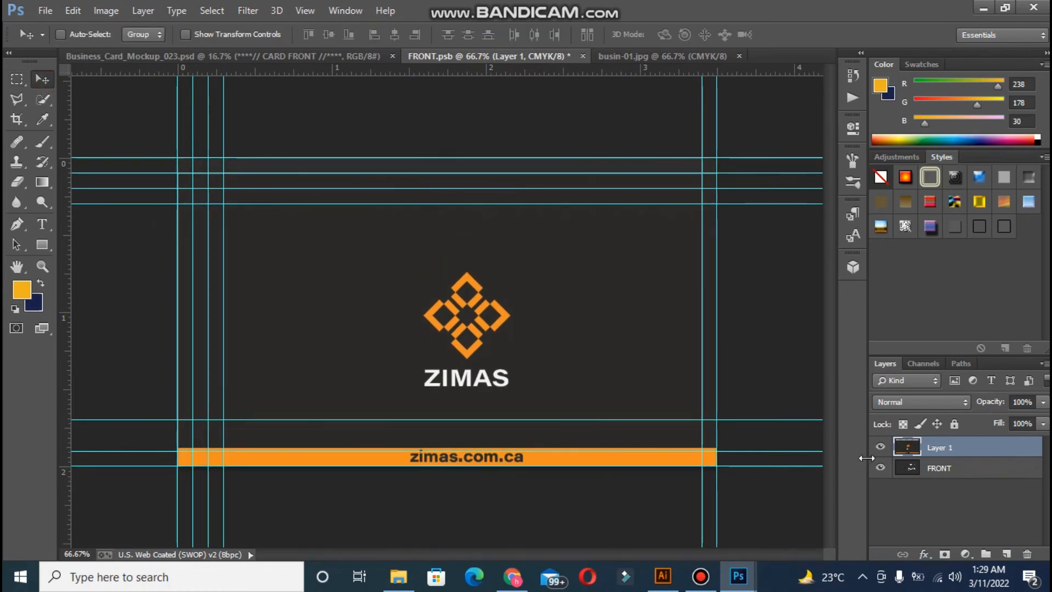
# Step: Hide the original FRONT layer, align the pasted design with the upper guide and scale it to about 100.8%
pyautogui.click(880, 468)
pyautogui.moveTo(651, 313); pyautogui.dragTo(646, 300)
pyautogui.hotkey('ctrl', 't')
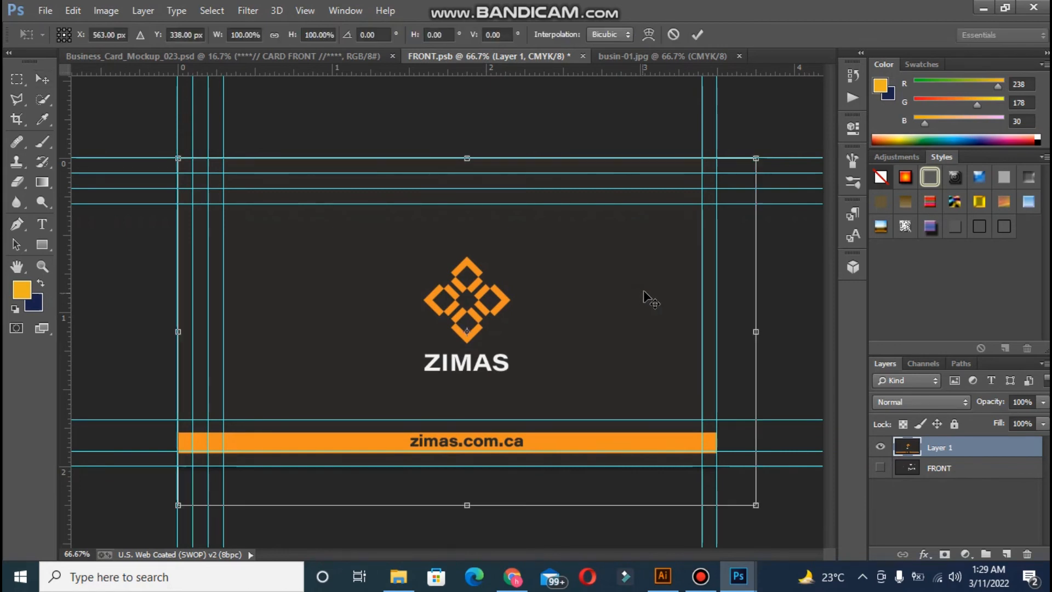
pyautogui.moveTo(757, 507); pyautogui.dragTo(762, 510)
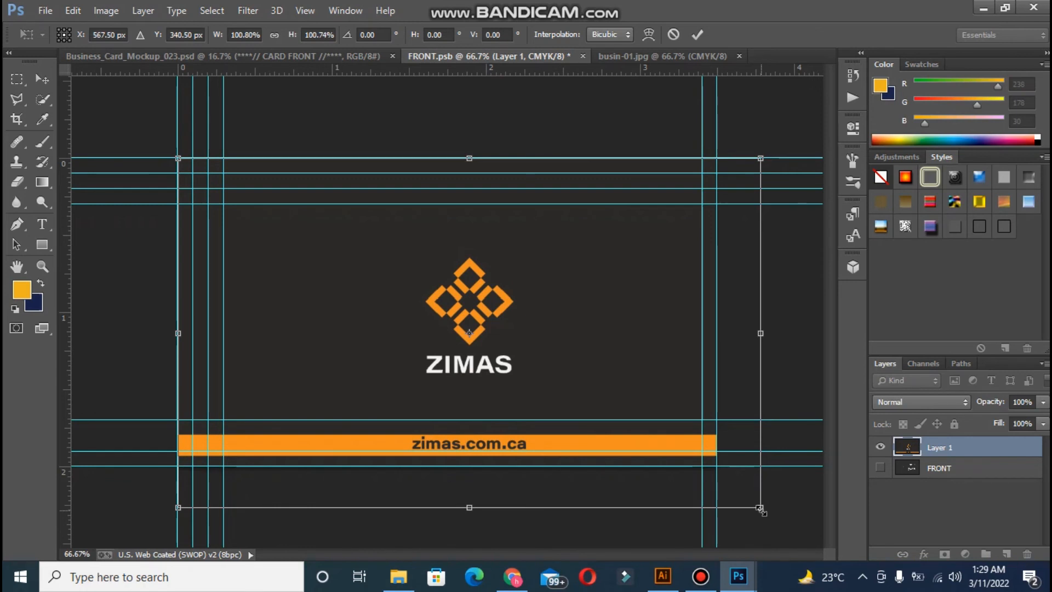
pyautogui.press('Return')
# Step: Move the pasted design further up on the card and close FRONT.psb, saving the changes to the mockup
pyautogui.moveTo(634, 379); pyautogui.dragTo(634, 353)
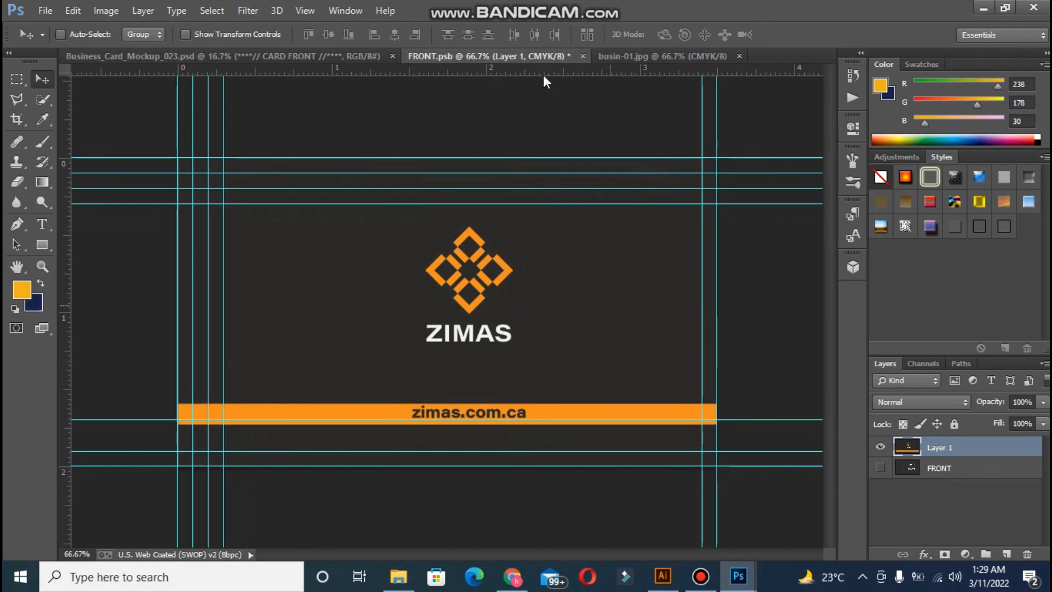
pyautogui.click(583, 56)
pyautogui.click(415, 212)
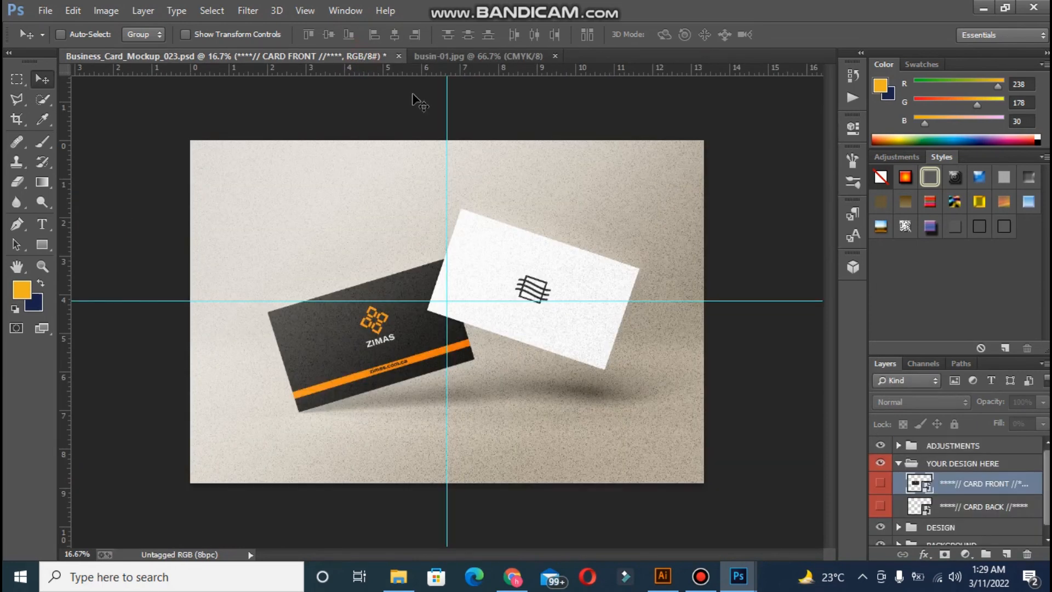
# Step: Open the mockup's CARD BACK smart object and the busin-02 image
pyautogui.doubleClick(918, 506)
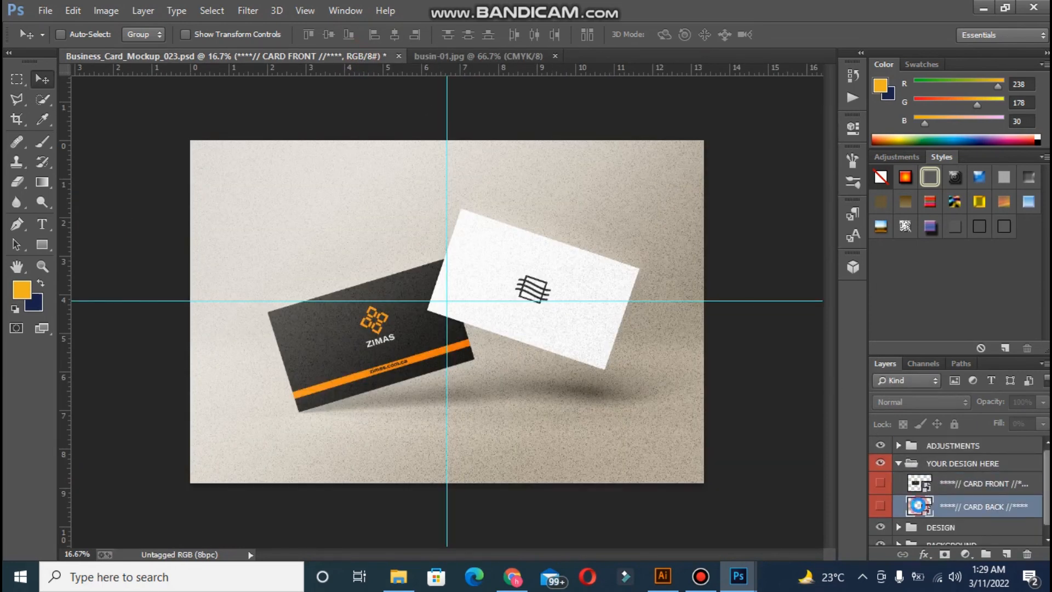
pyautogui.click(548, 246)
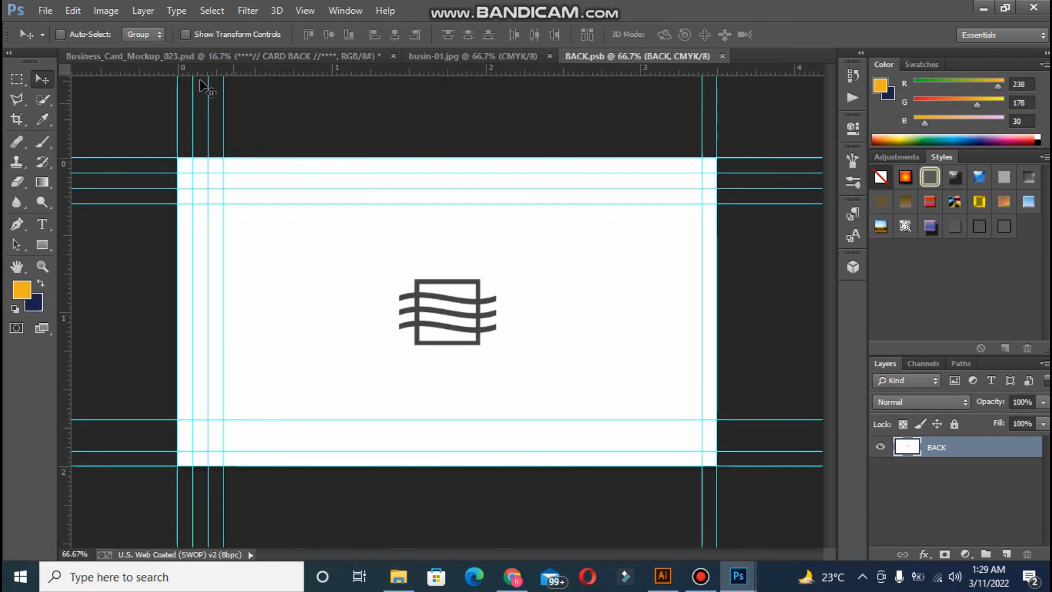
pyautogui.click(45, 11)
pyautogui.click(61, 42)
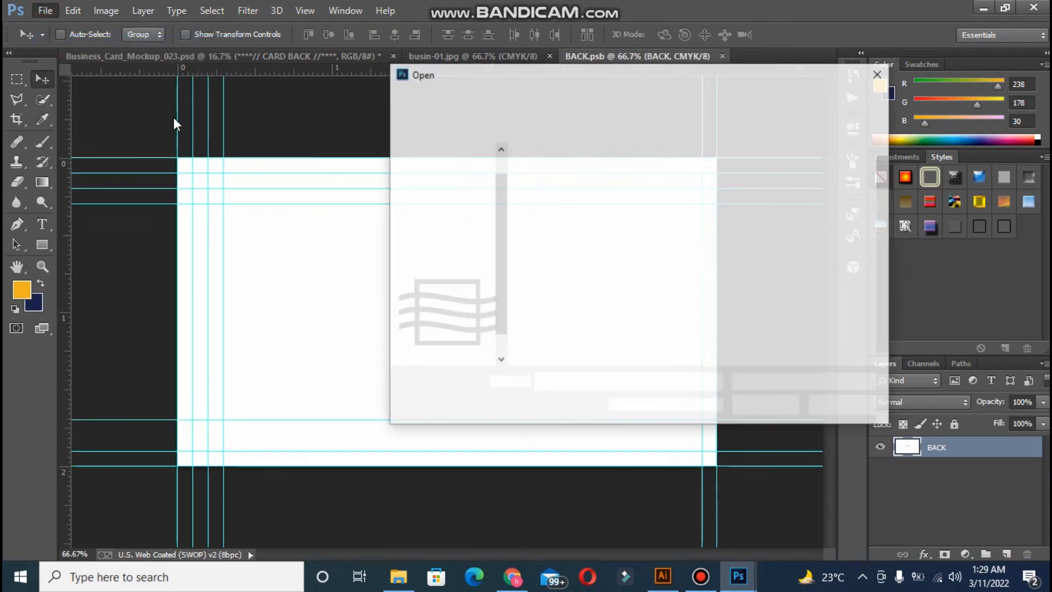
pyautogui.click(767, 406)
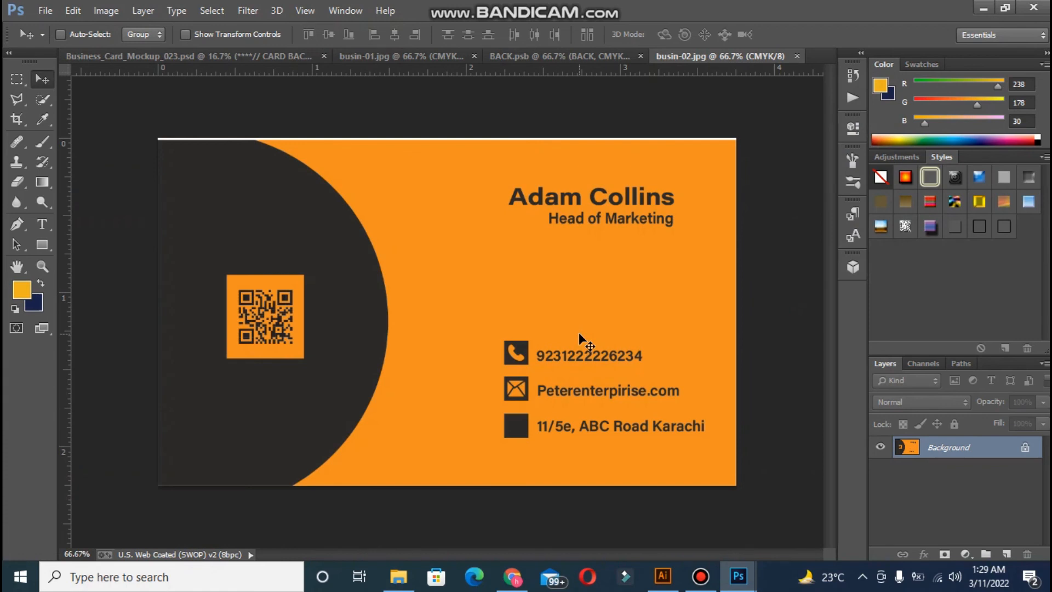
# Step: Copy the whole busin-02 image into BACK.psb and position it so the design covers the card up to its upper edge
pyautogui.hotkey('ctrl', 'a')
pyautogui.moveTo(578, 333); pyautogui.dragTo(515, 162)
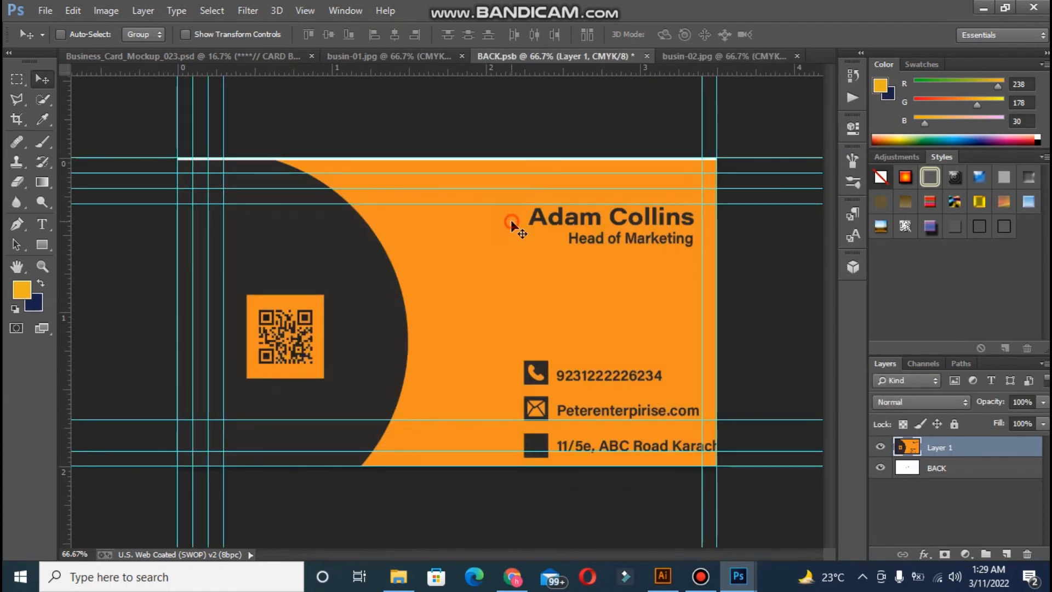
pyautogui.moveTo(512, 221); pyautogui.dragTo(498, 204)
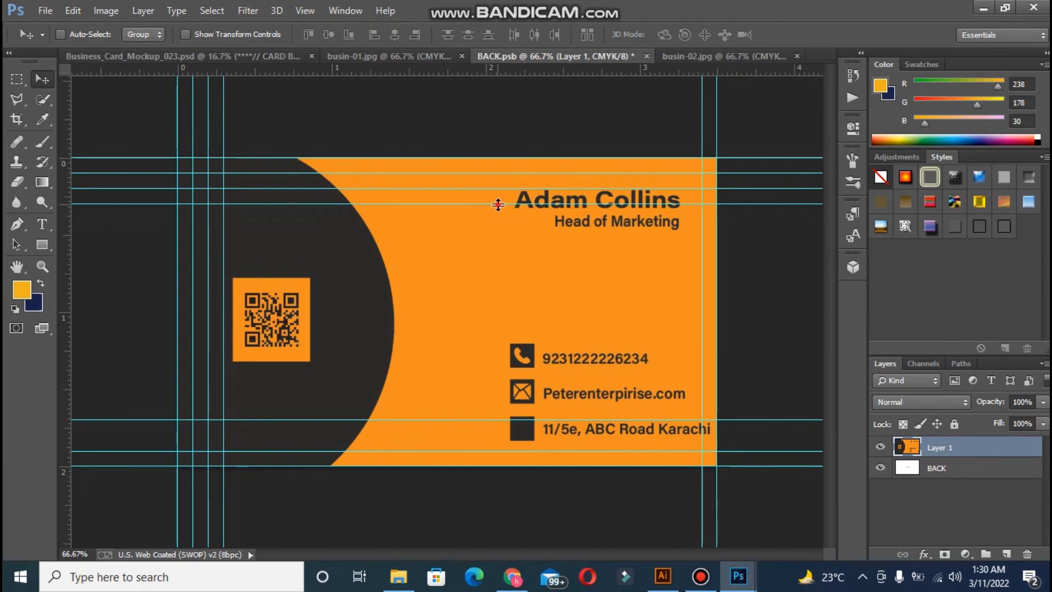
pyautogui.click(497, 205)
pyautogui.moveTo(499, 252); pyautogui.dragTo(498, 252)
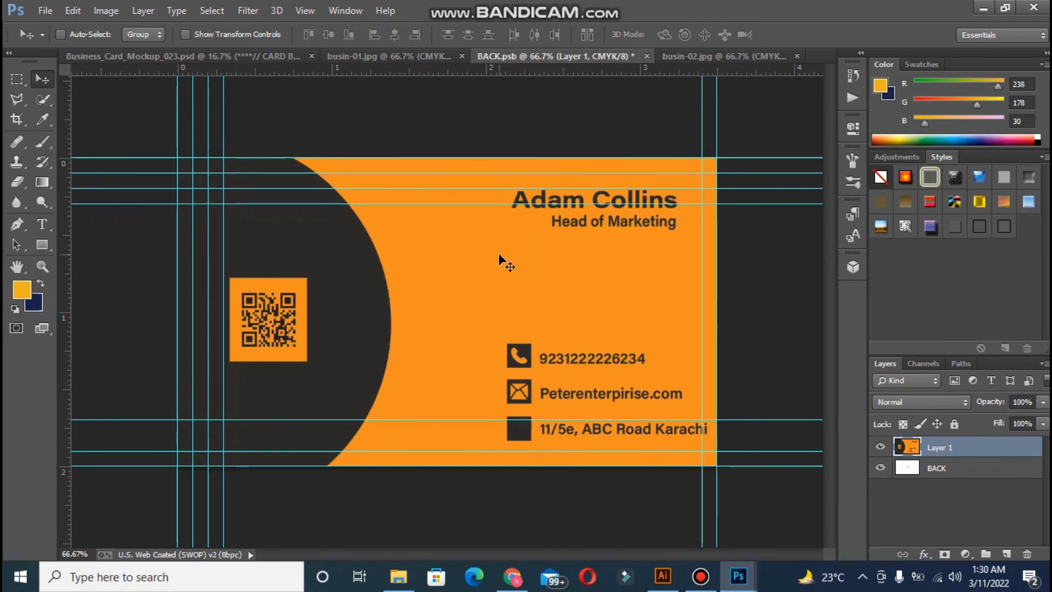
# Step: Close BACK.psb, saving the changes, and return to the Business_Card_Mockup_023.psd document
pyautogui.click(646, 56)
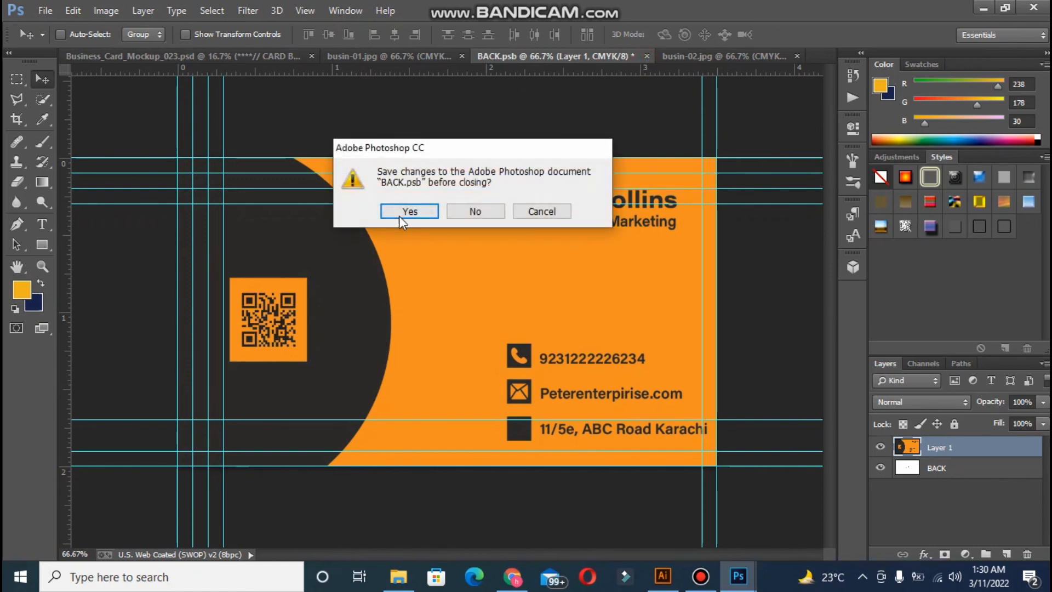
pyautogui.click(401, 214)
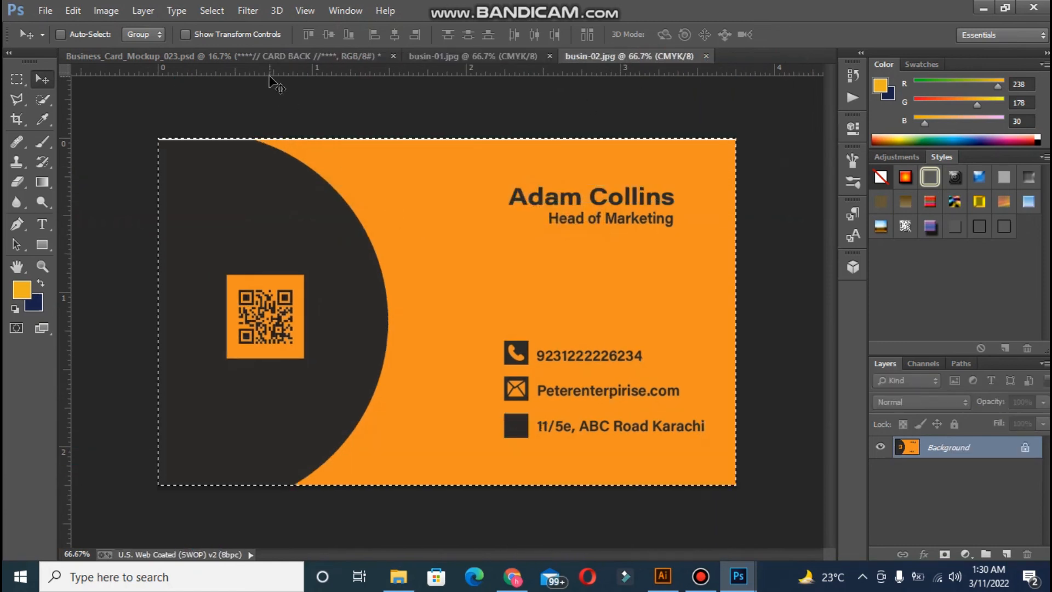
pyautogui.click(269, 54)
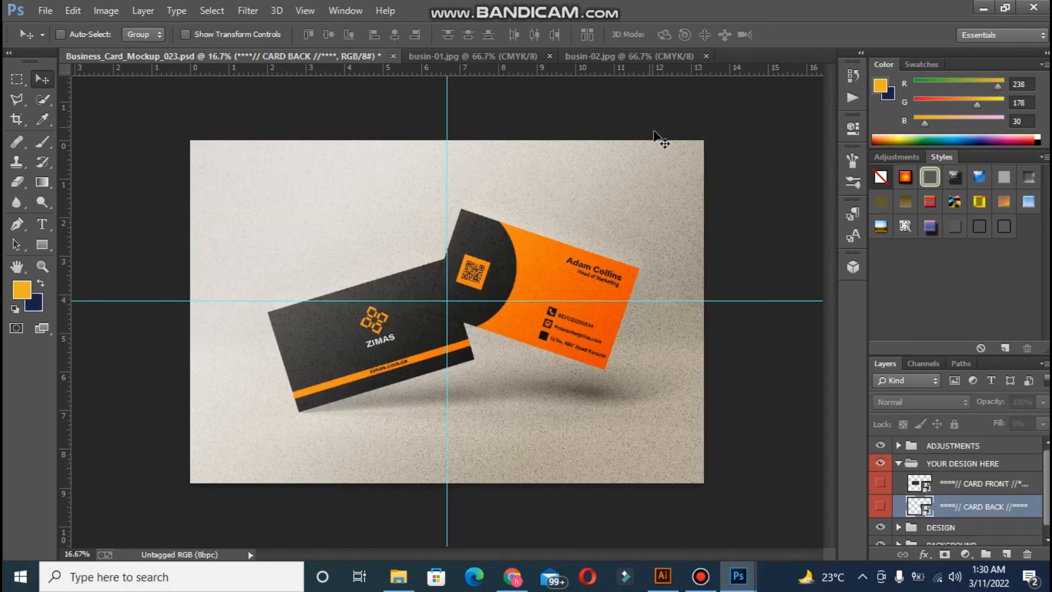
# Step: Select the COLOR layer inside the BACKGROUND group and sample the orange of the front card's stripe with the Eyedropper
pyautogui.scroll(-1, 906, 521)
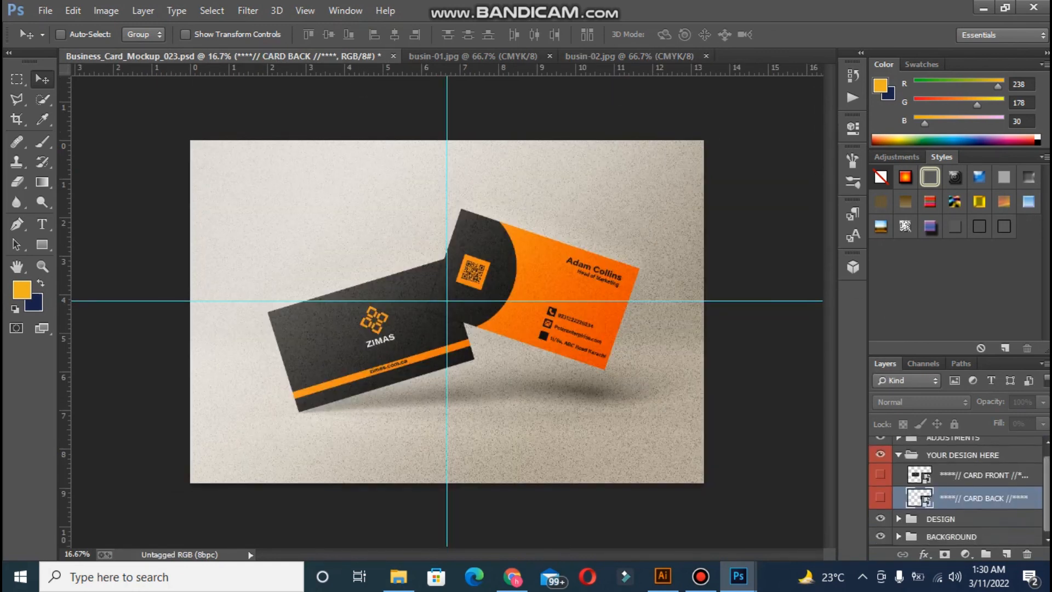
pyautogui.click(899, 536)
pyautogui.scroll(-2, 924, 530)
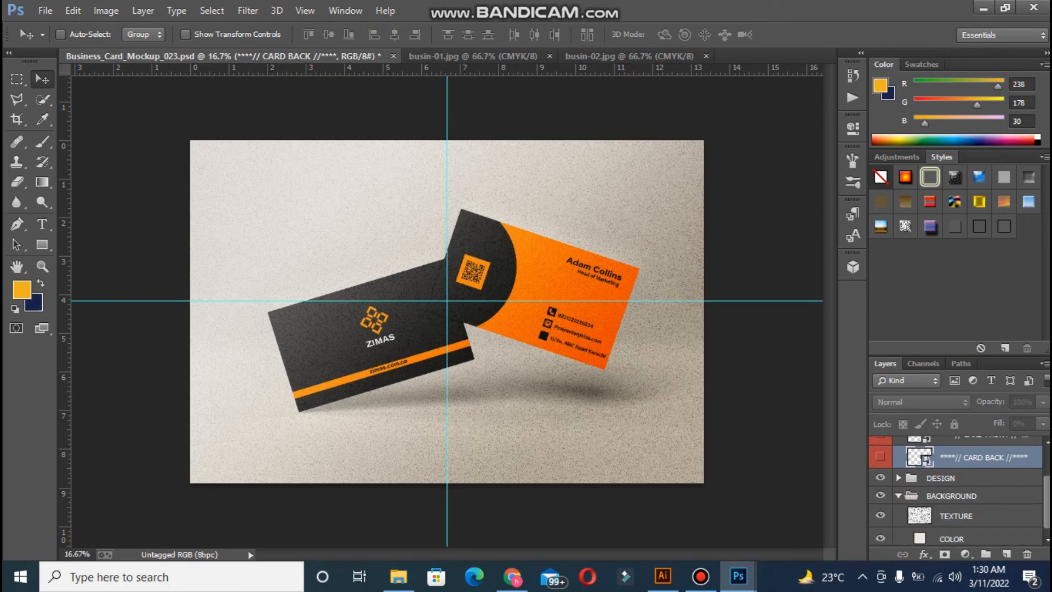
pyautogui.click(918, 536)
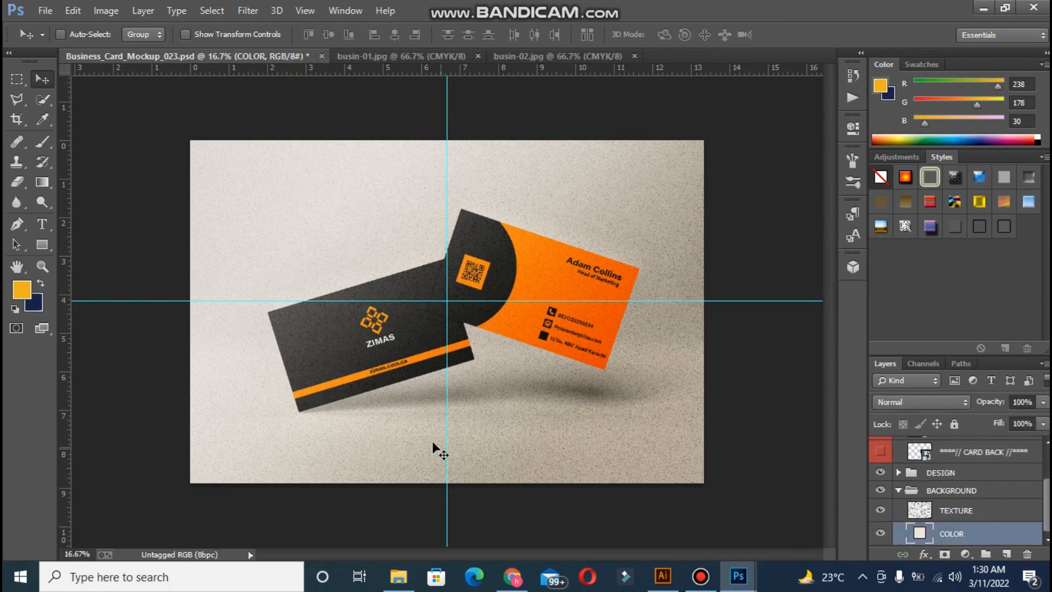
pyautogui.click(41, 123)
pyautogui.click(430, 353)
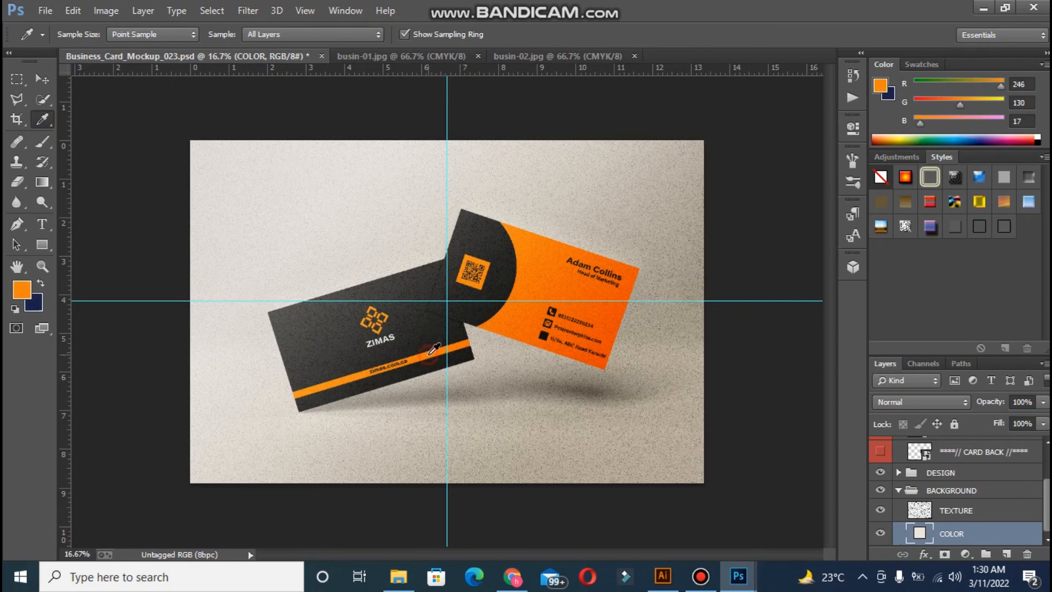
# Step: Darken the foreground colour to #cd6601 and fill the background's COLOR layer with it
pyautogui.click(21, 288)
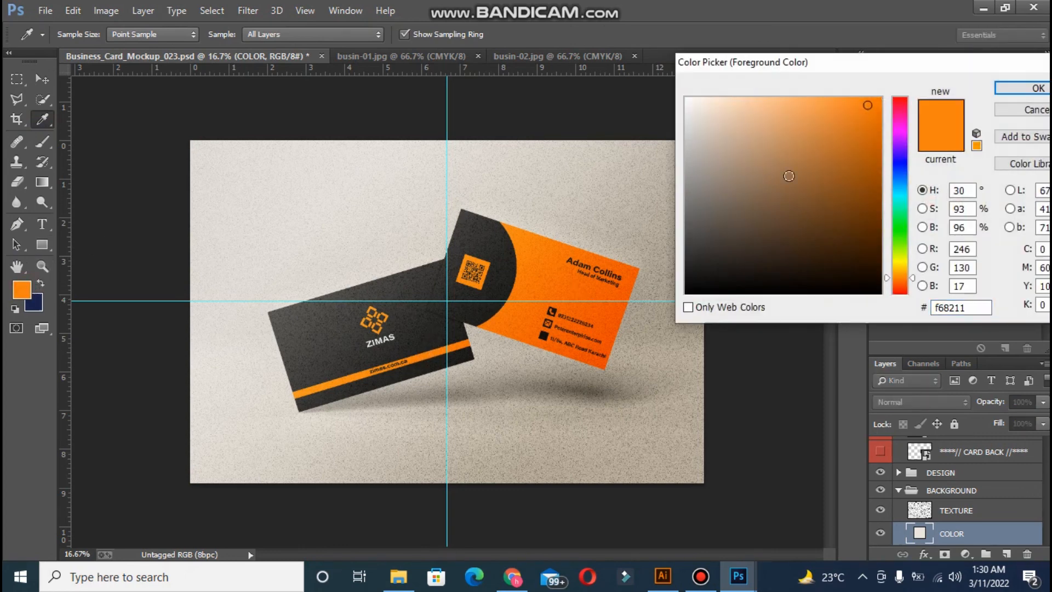
pyautogui.click(871, 153)
pyautogui.click(878, 134)
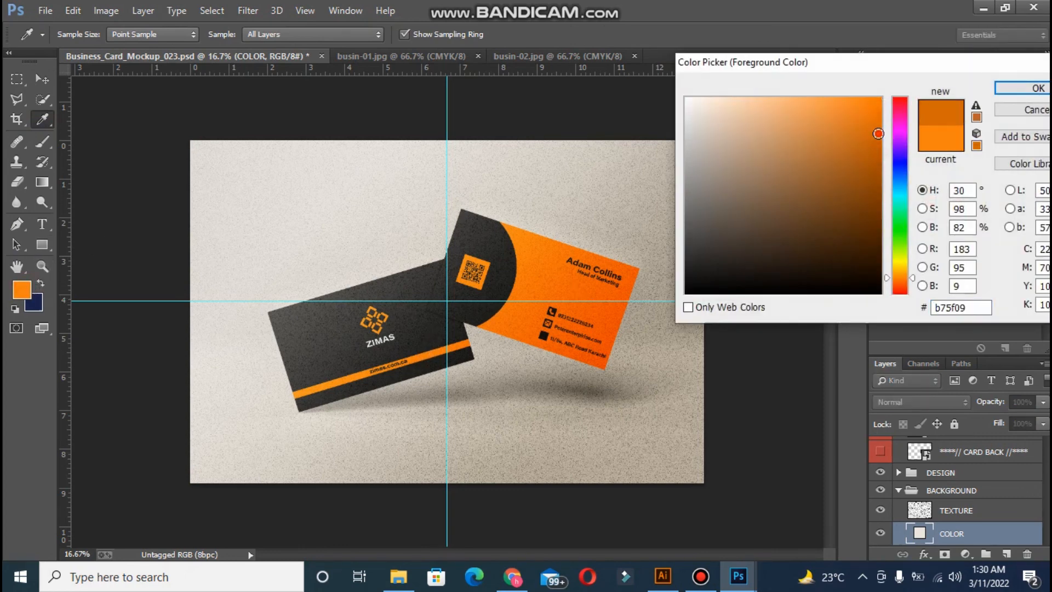
pyautogui.click(879, 144)
pyautogui.click(880, 136)
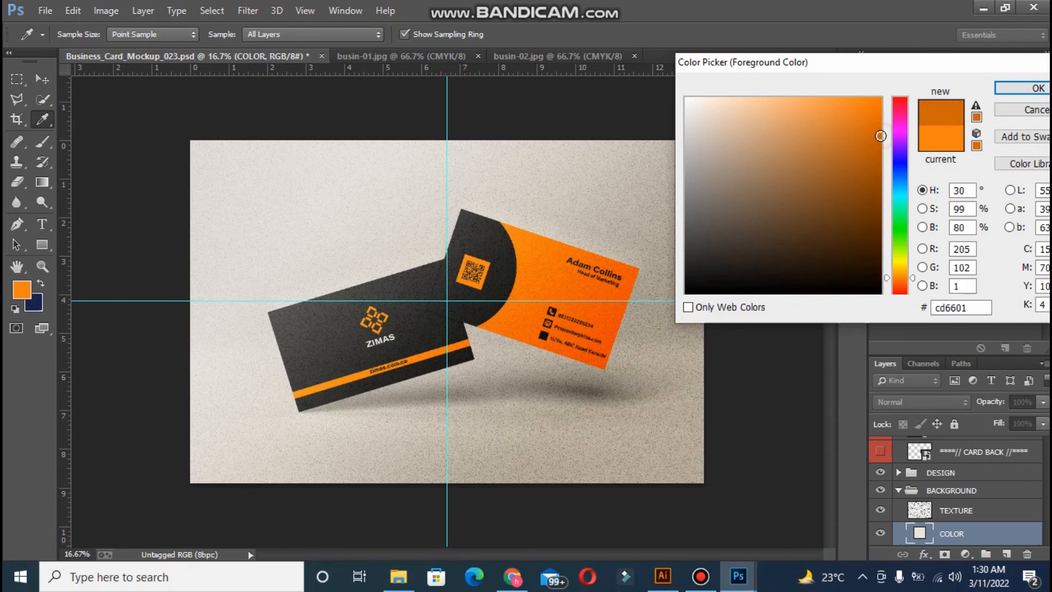
pyautogui.click(1038, 89)
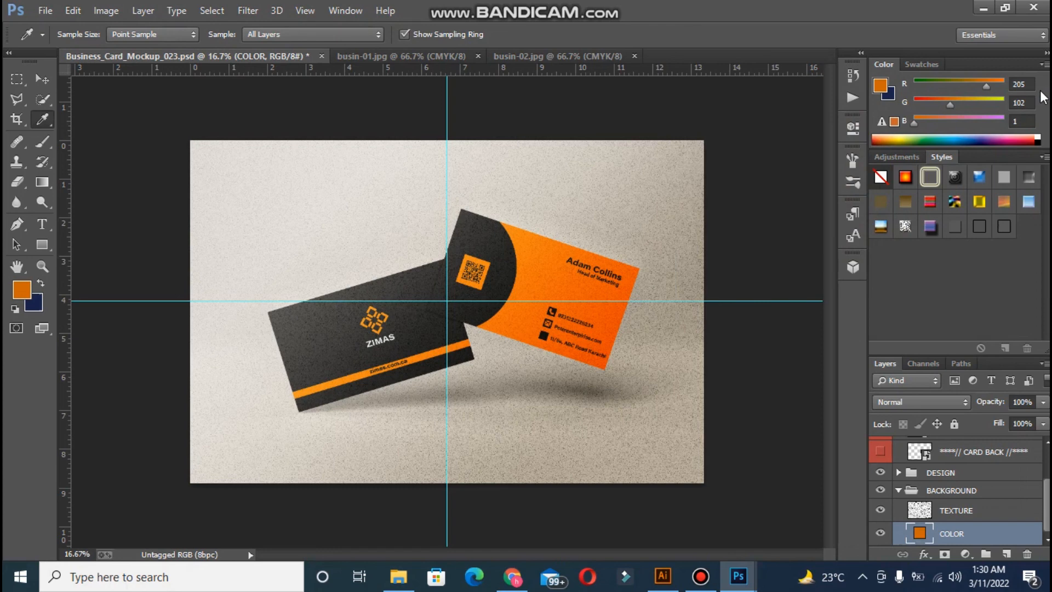
pyautogui.hotkey('alt', 'BackSpace')
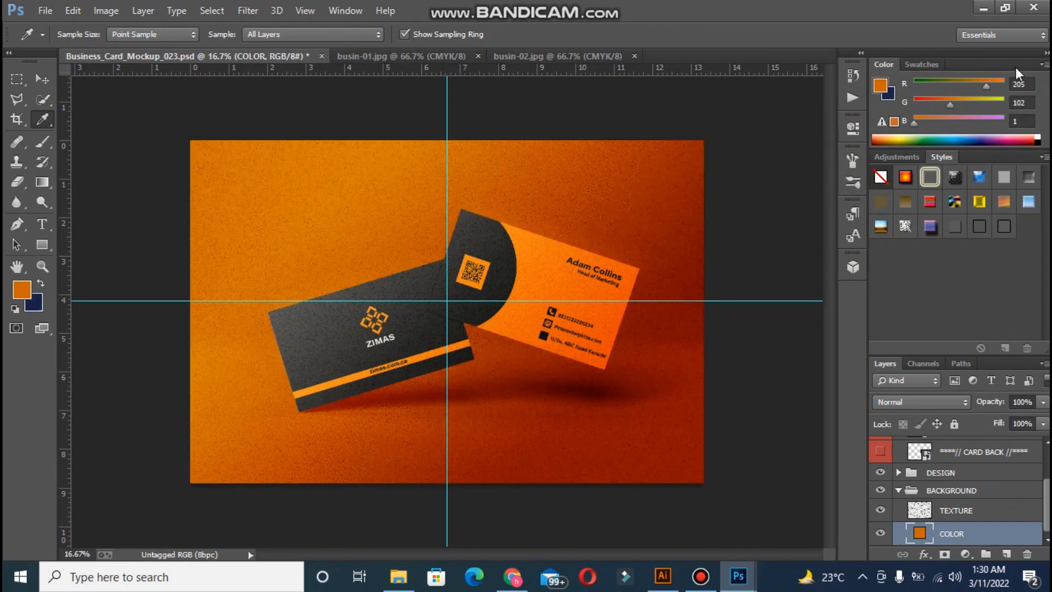
# Step: Set the foreground colour to a lighter orange, RGB 220, 114, 11, and refill the COLOR layer with it
pyautogui.click(22, 294)
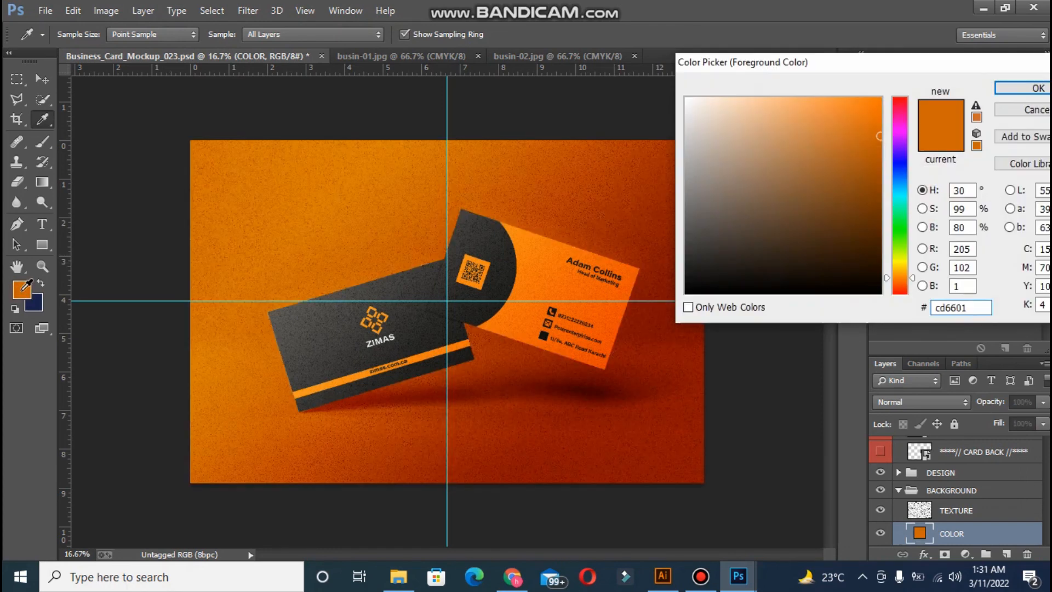
pyautogui.click(828, 147)
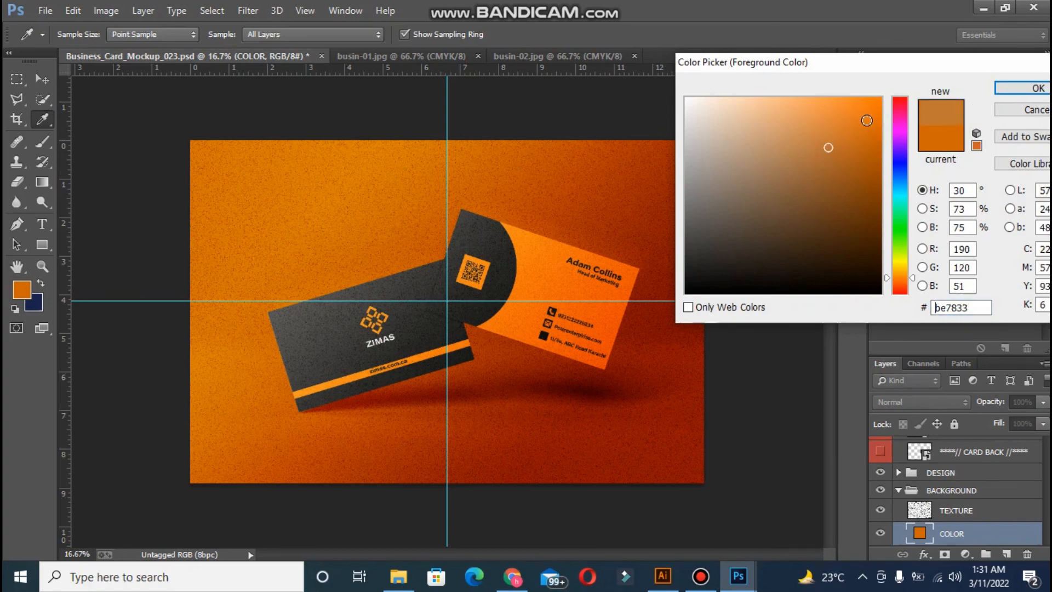
pyautogui.click(866, 120)
pyautogui.click(1008, 86)
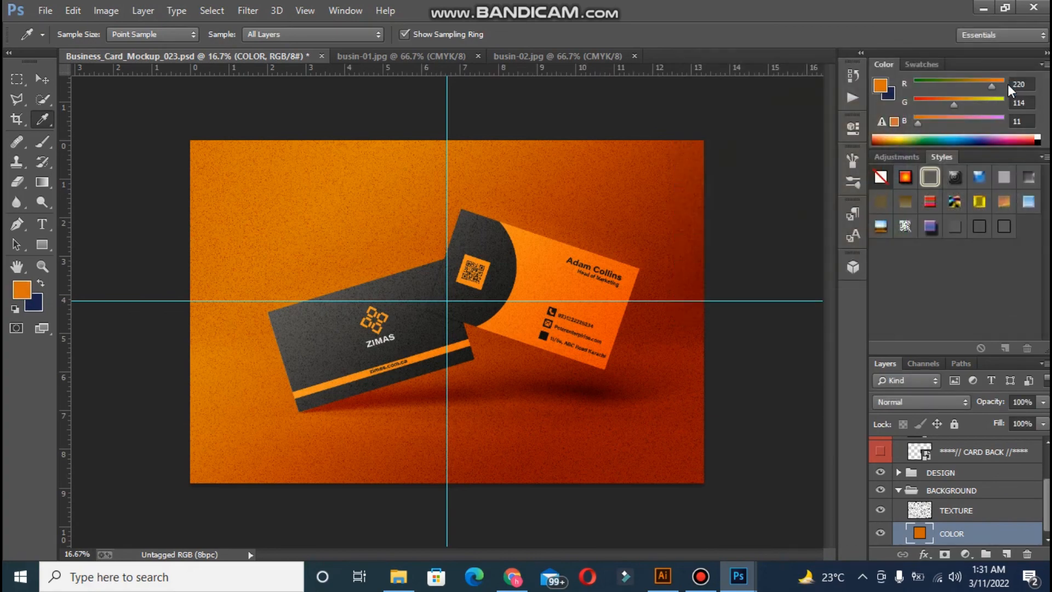
pyautogui.hotkey('alt', 'BackSpace')
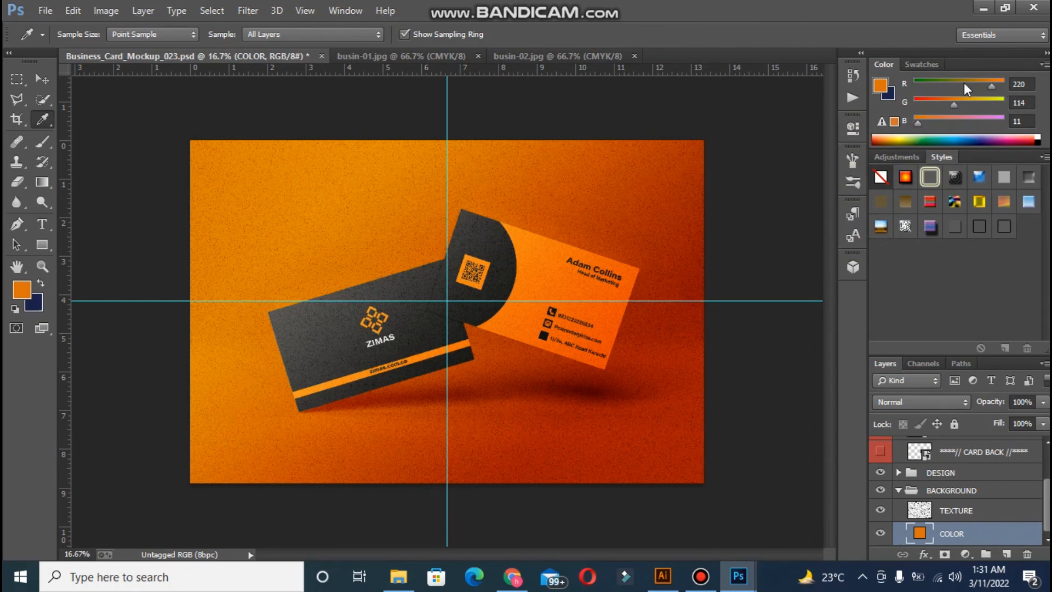
# Step: Remove the vertical and horizontal centre guides from the mockup canvas with the Move tool
pyautogui.click(42, 80)
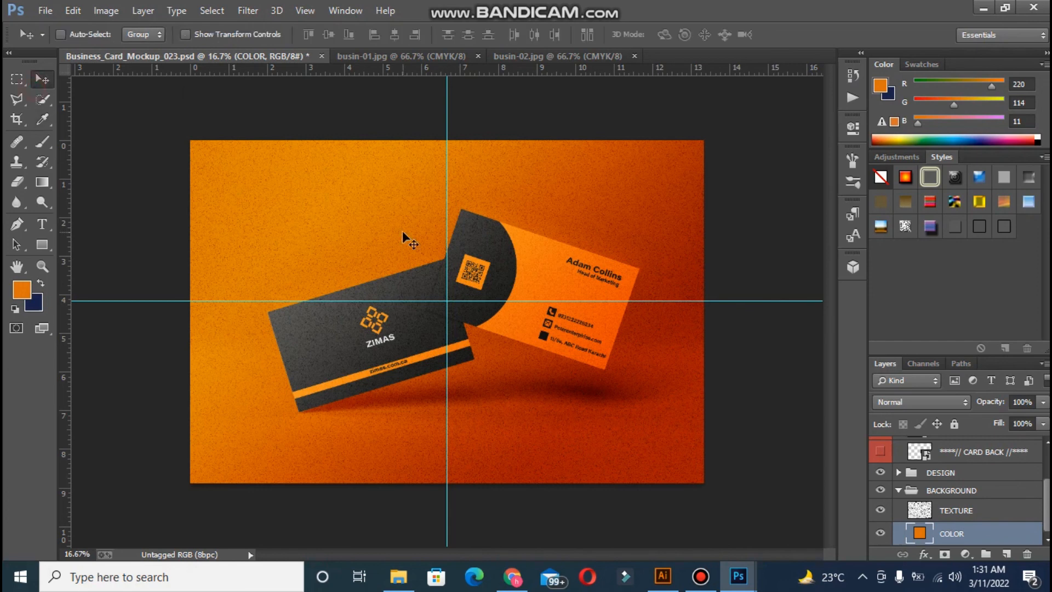
pyautogui.moveTo(446, 300); pyautogui.dragTo(898, 418)
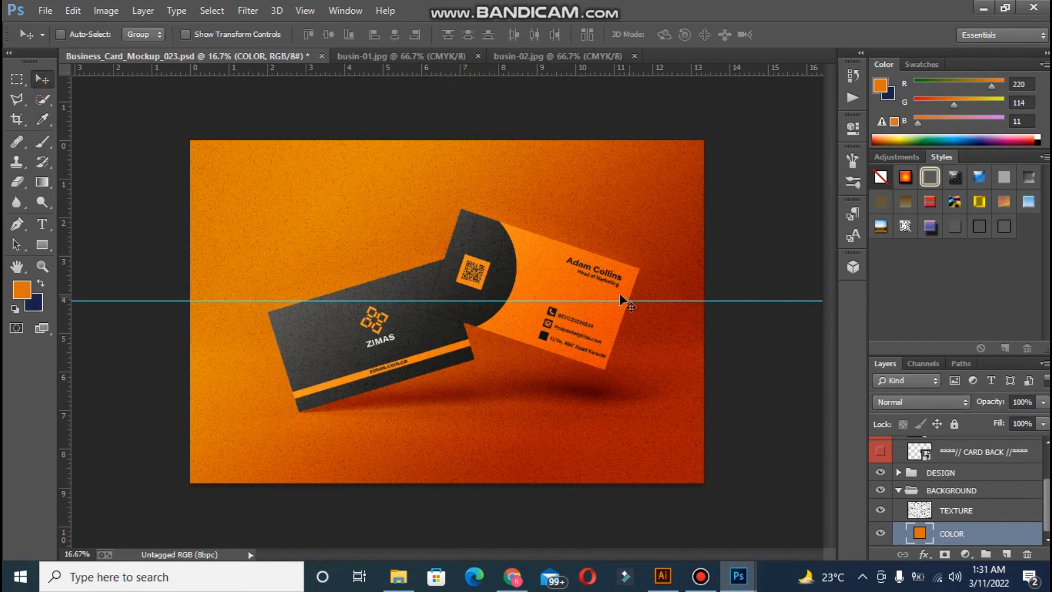
pyautogui.moveTo(622, 300); pyautogui.dragTo(636, 585)
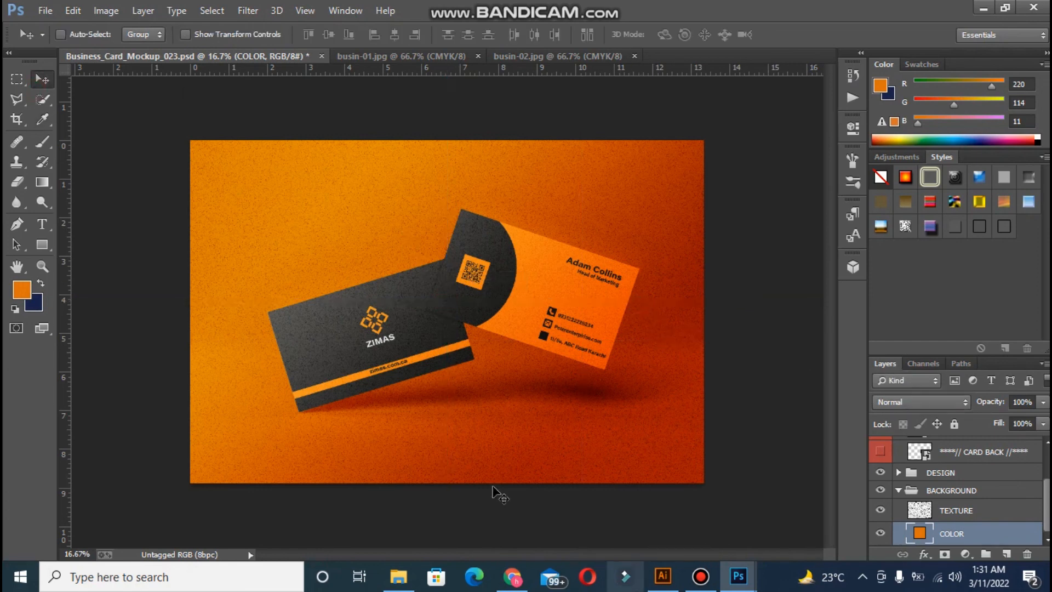
# Step: Set the foreground colour to the softer orange #e0944a and fill the COLOR layer with it
pyautogui.click(22, 289)
pyautogui.click(816, 121)
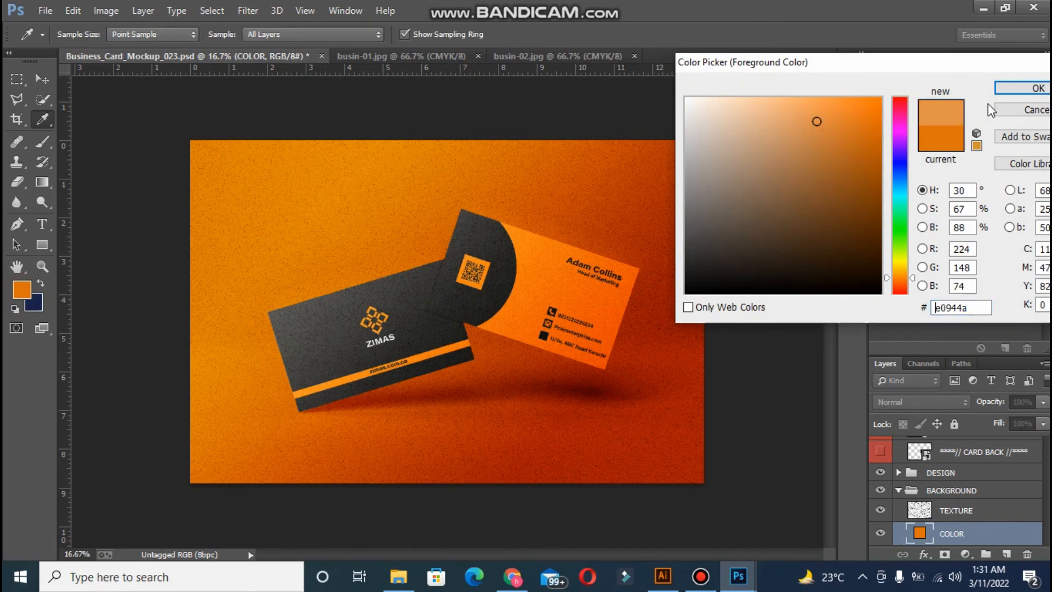
pyautogui.click(1017, 89)
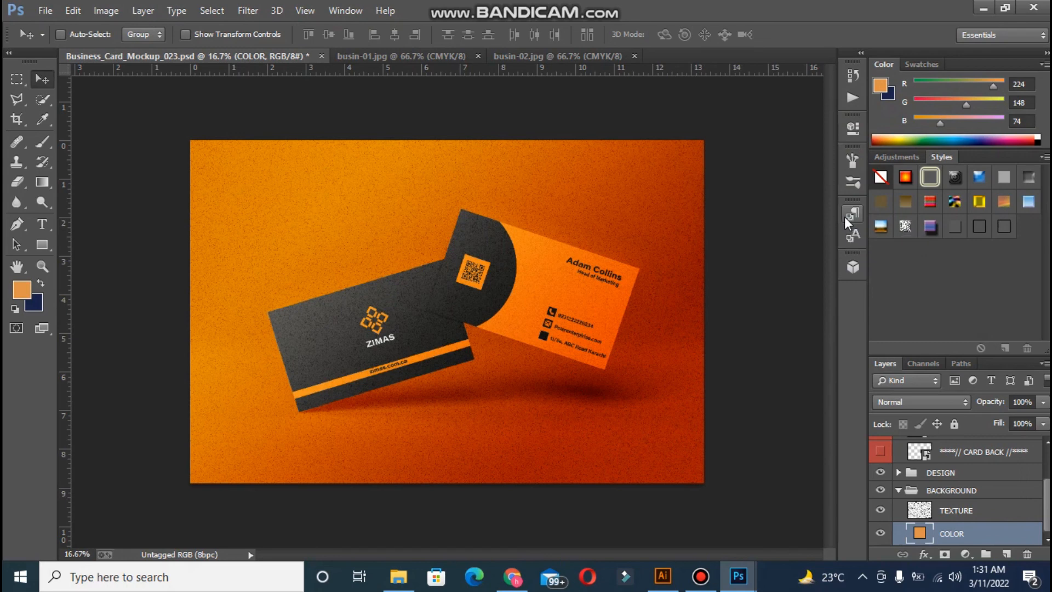
pyautogui.hotkey('alt', 'BackSpace')
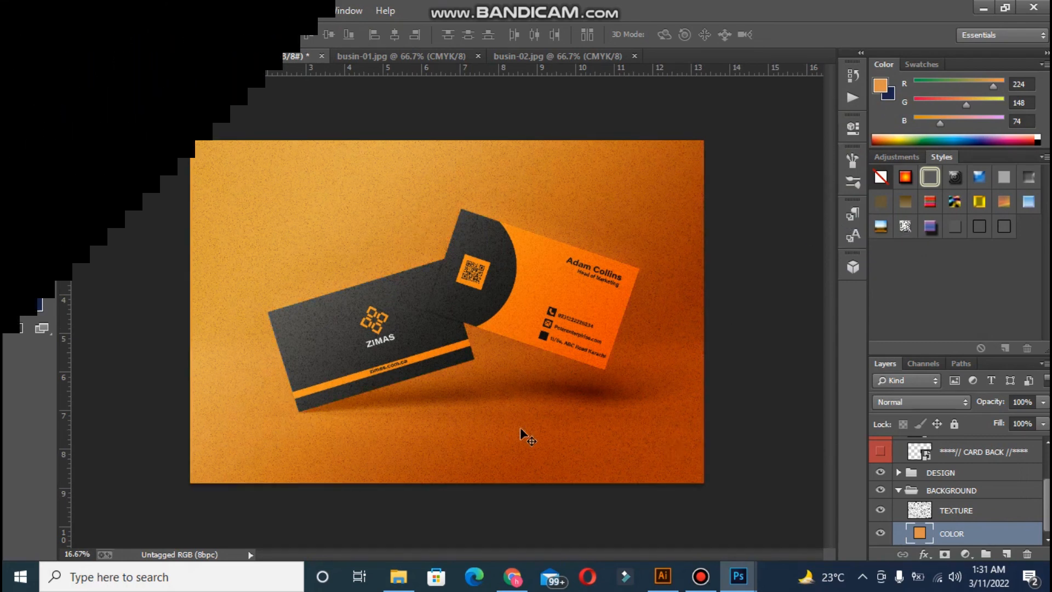